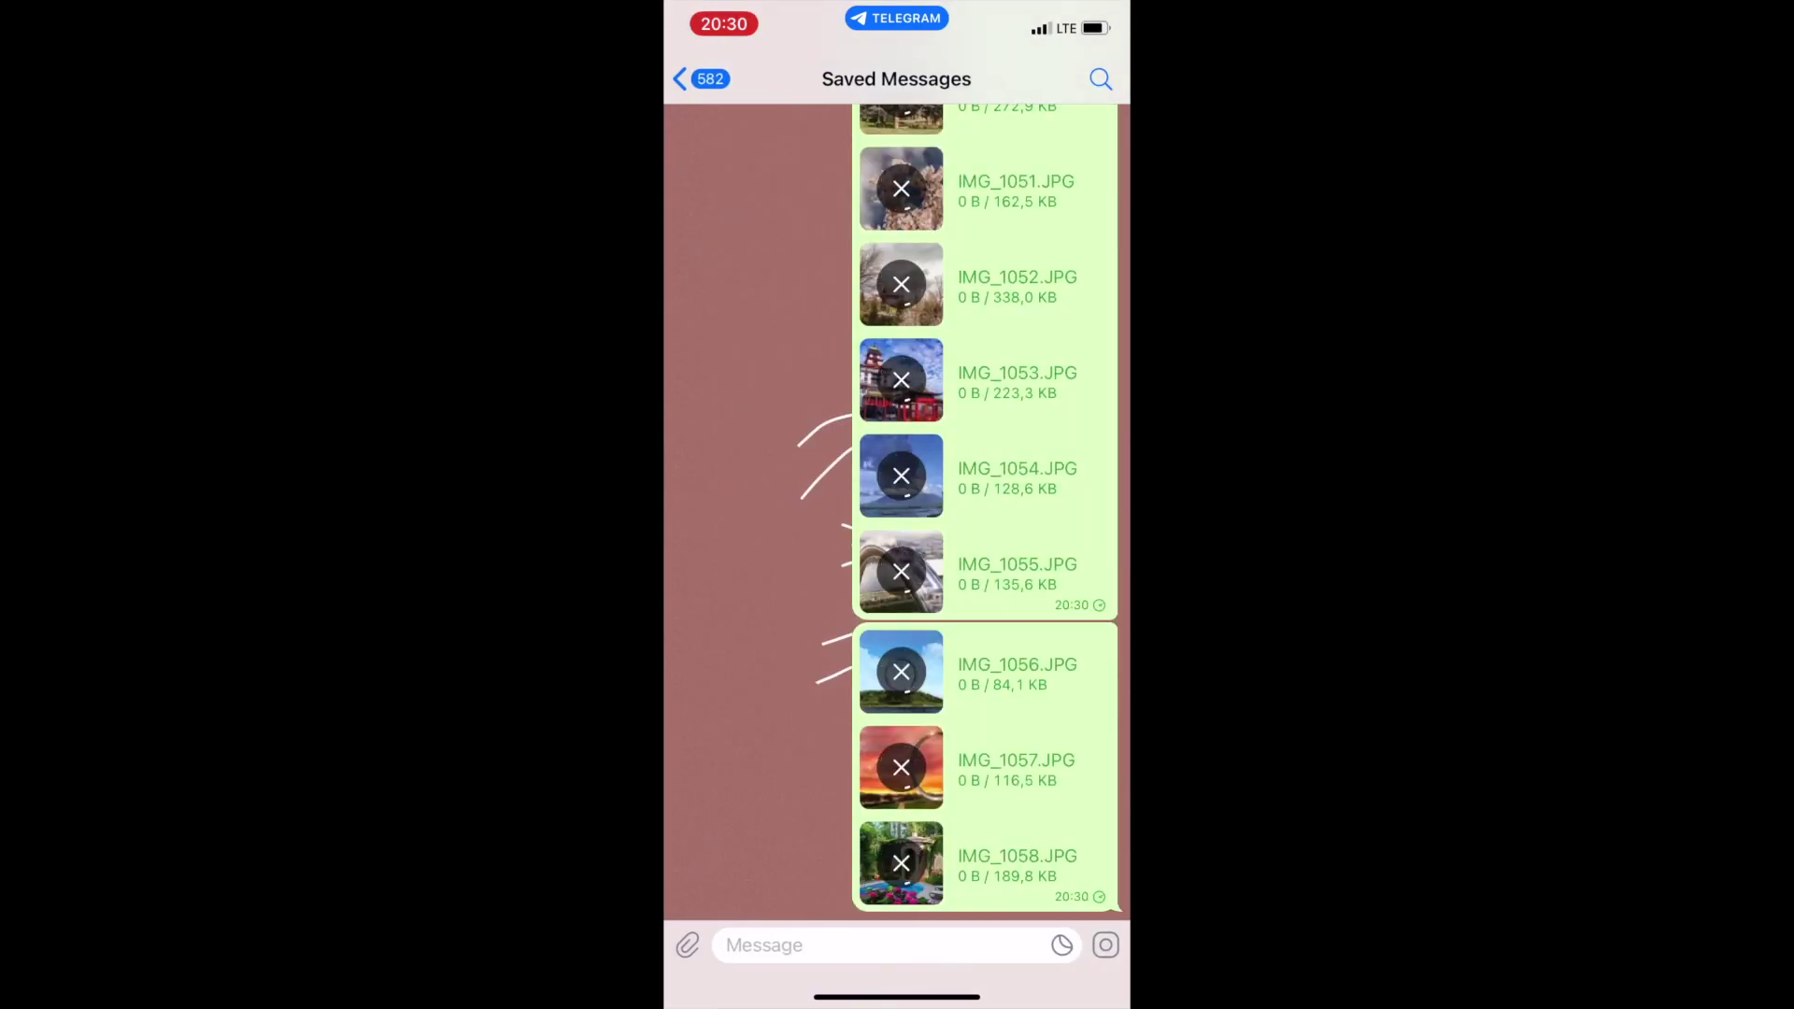
scroll(986, 513, up, 1)
scroll(986, 513, up, 1)
scroll(986, 513, up, 1)
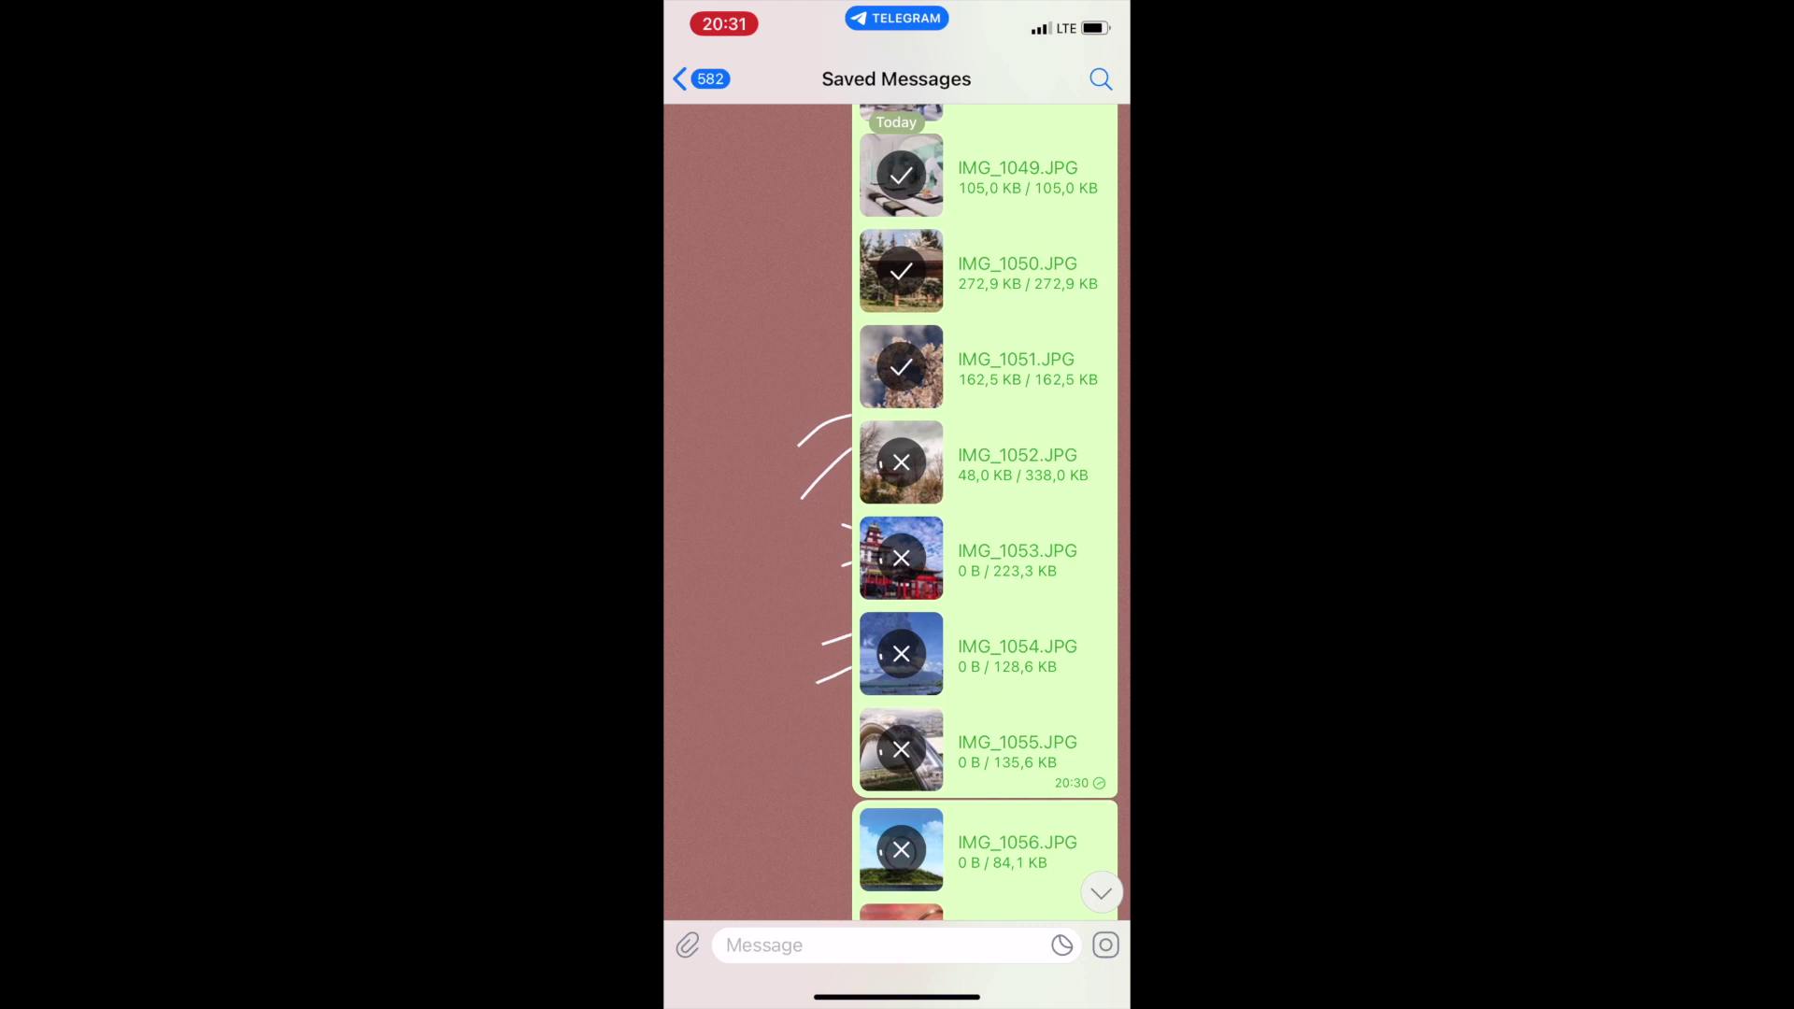
scroll(986, 513, up, 1)
scroll(985, 513, up, 1)
scroll(985, 513, up, 1)
scroll(985, 513, up, 1)
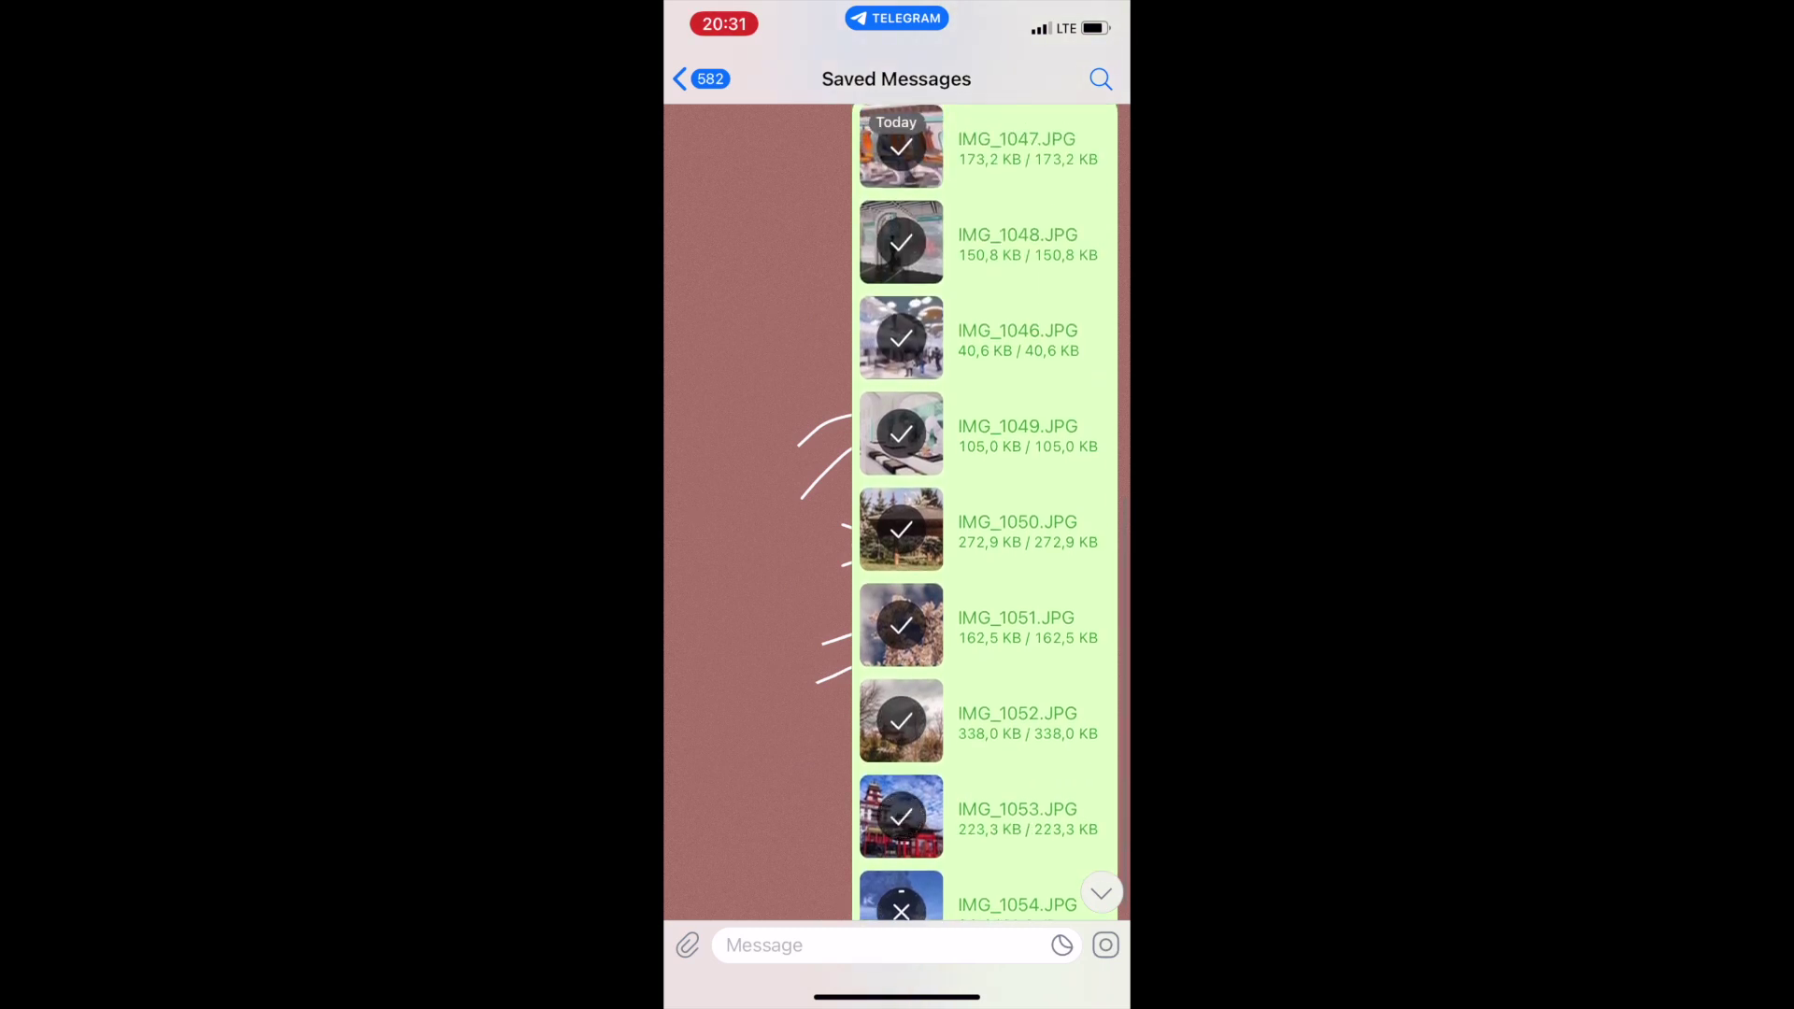
scroll(986, 513, up, 1)
scroll(986, 514, down, 3)
scroll(984, 513, down, 3)
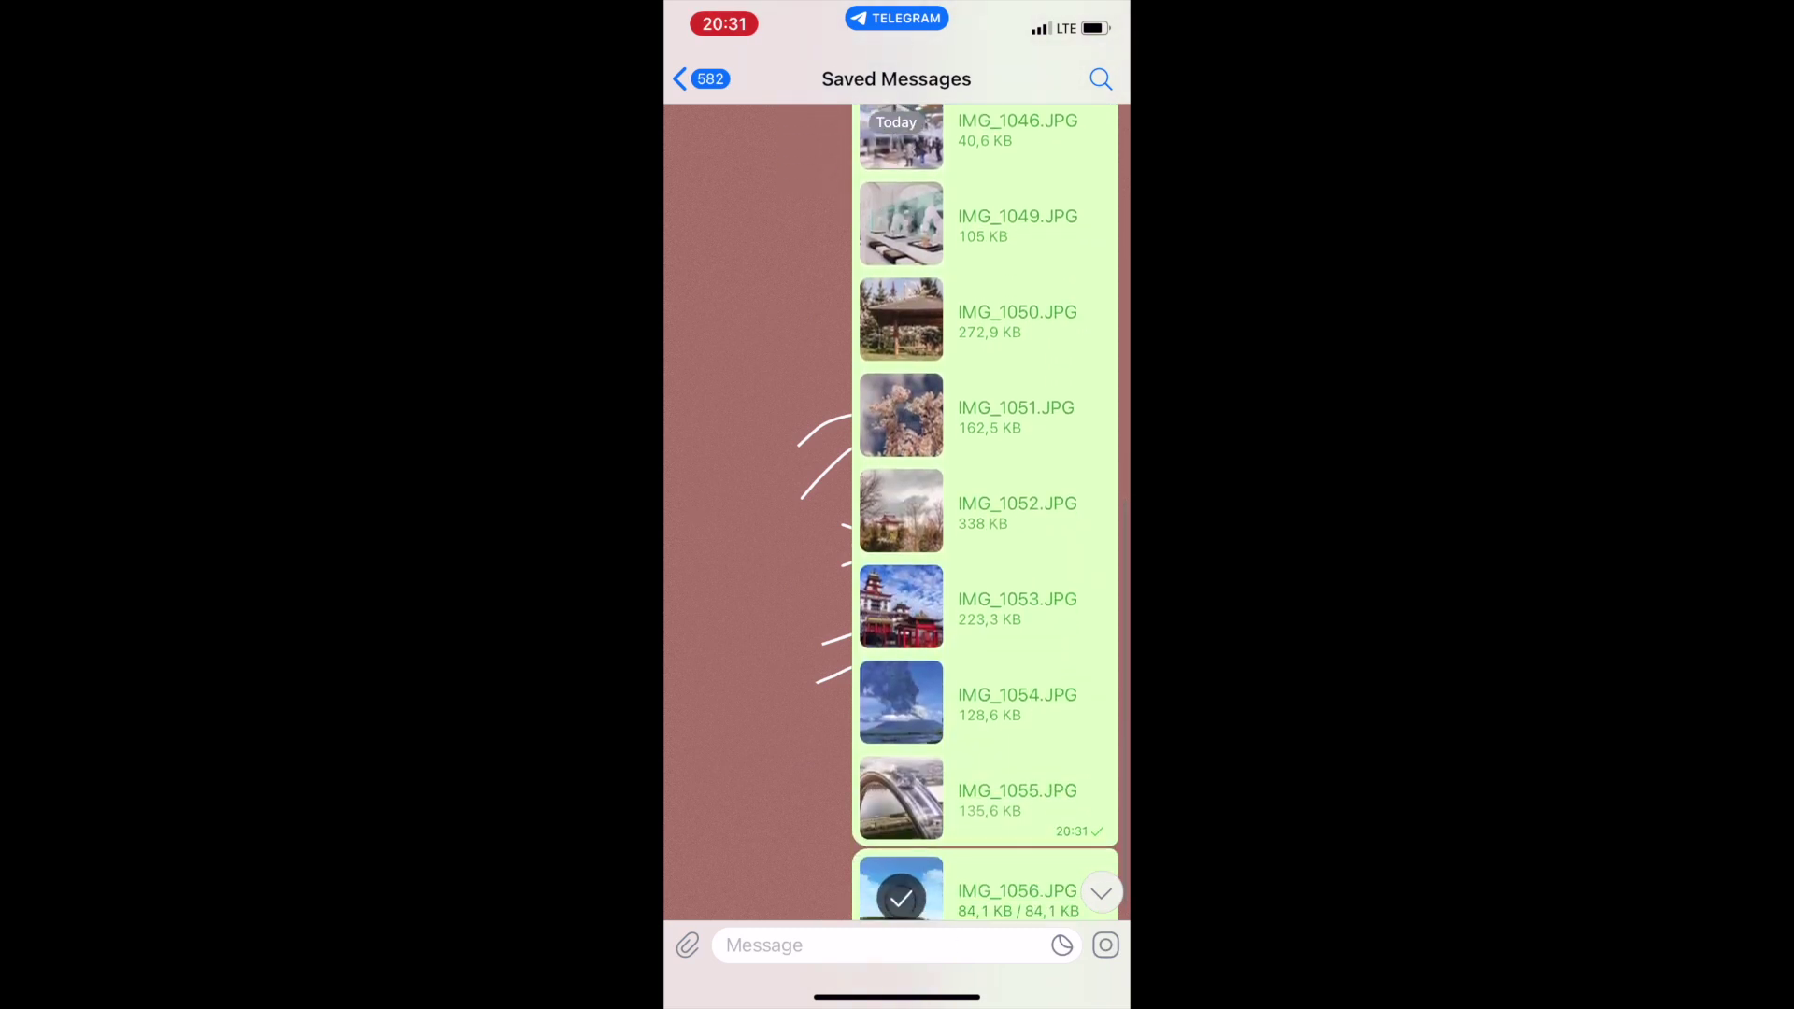
scroll(986, 513, down, 2)
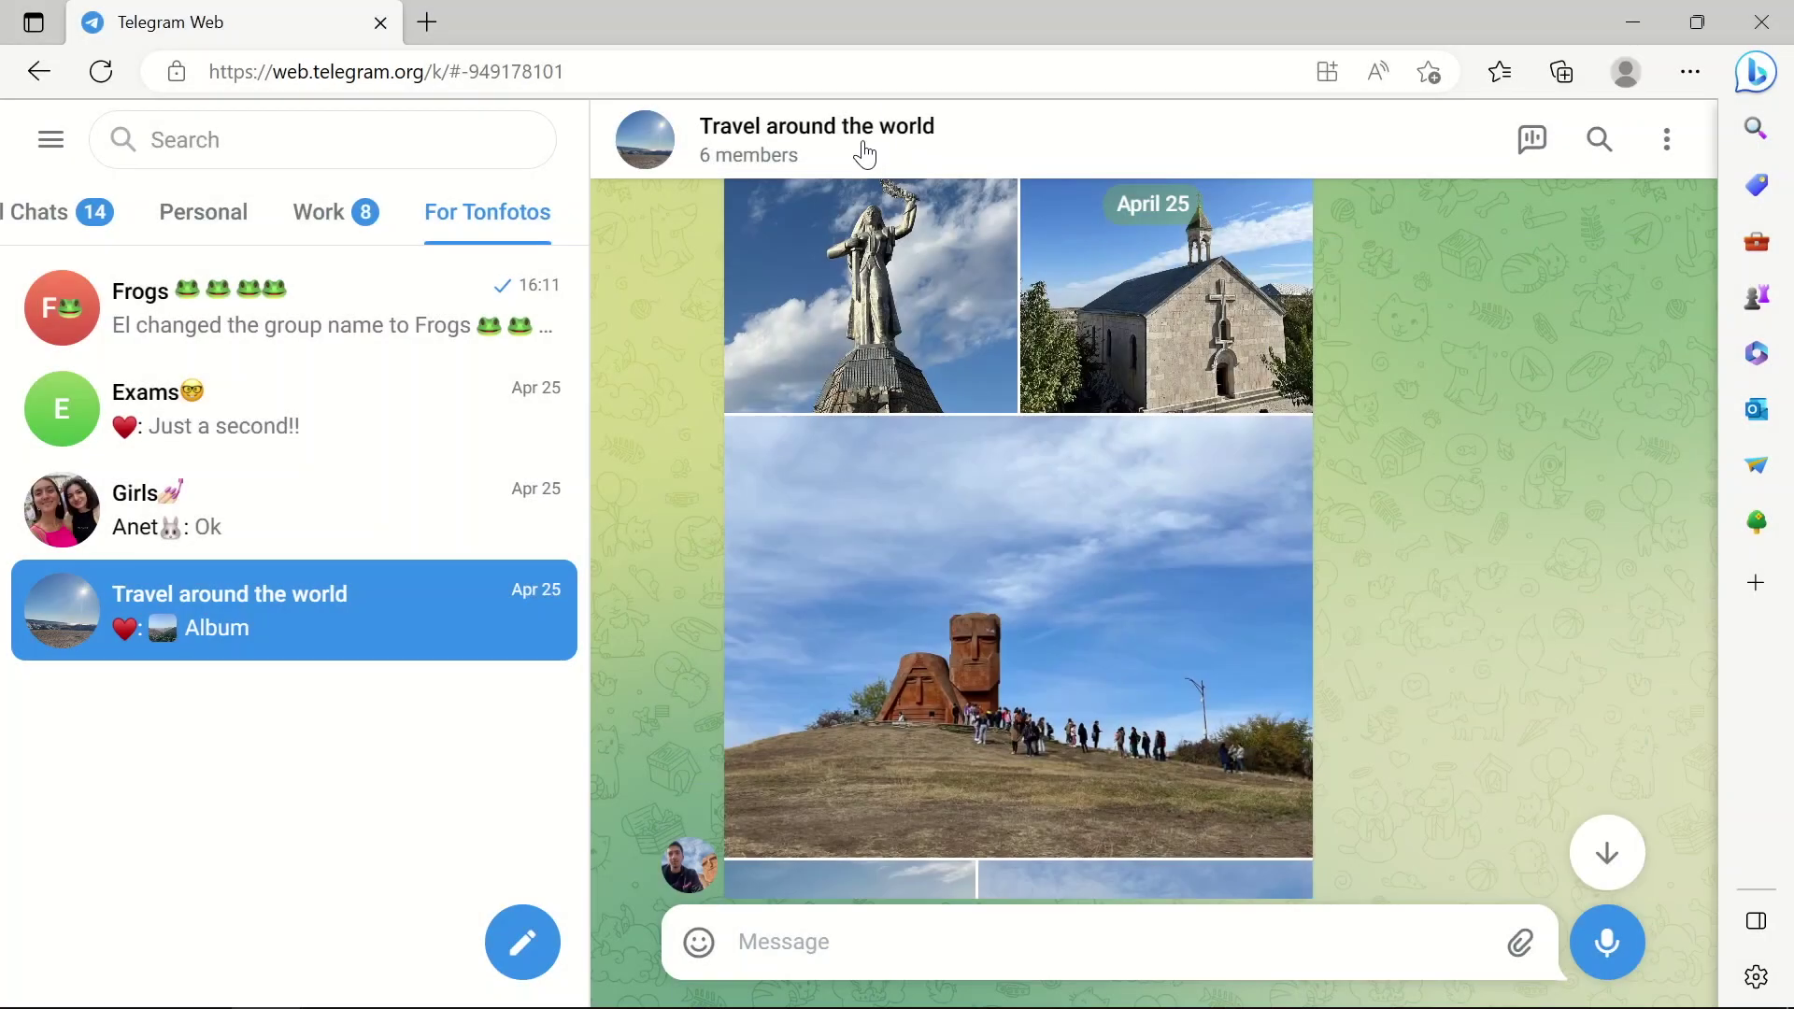
View several Travel around the world group photos full size from its Media tab in Telegram Web.
click(864, 152)
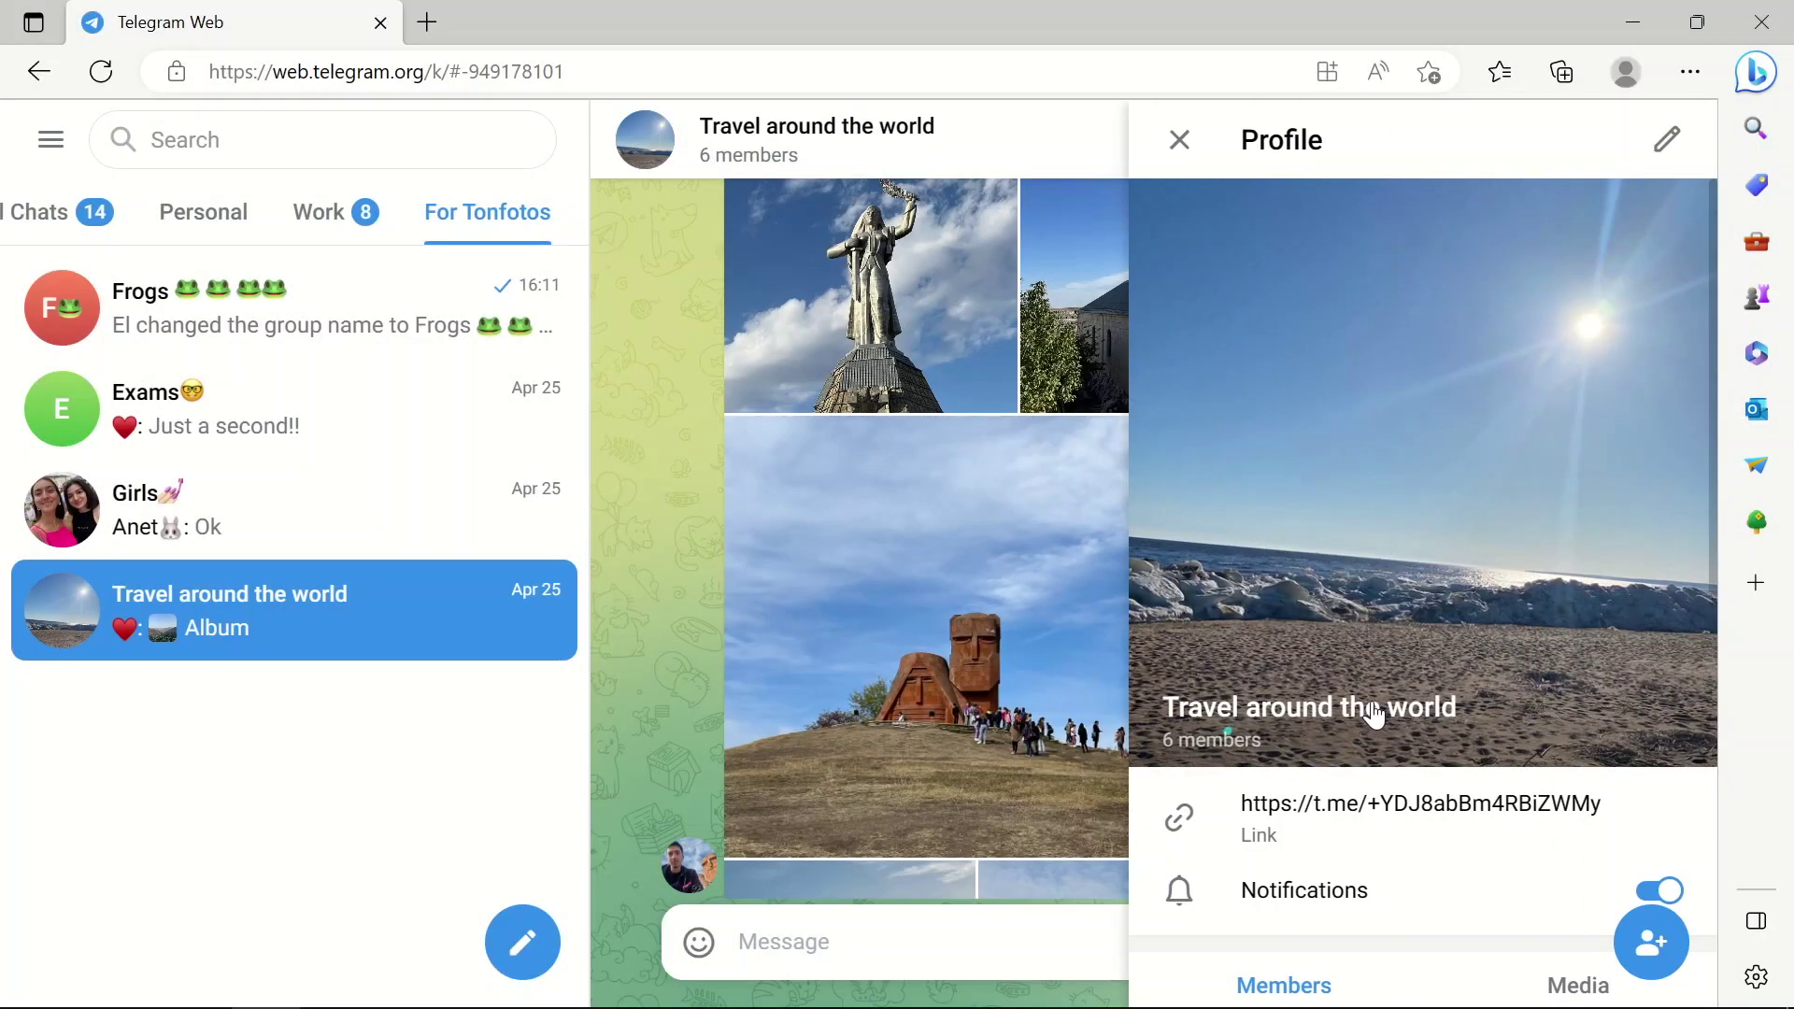
scroll(1369, 713, down, 3)
click(1595, 617)
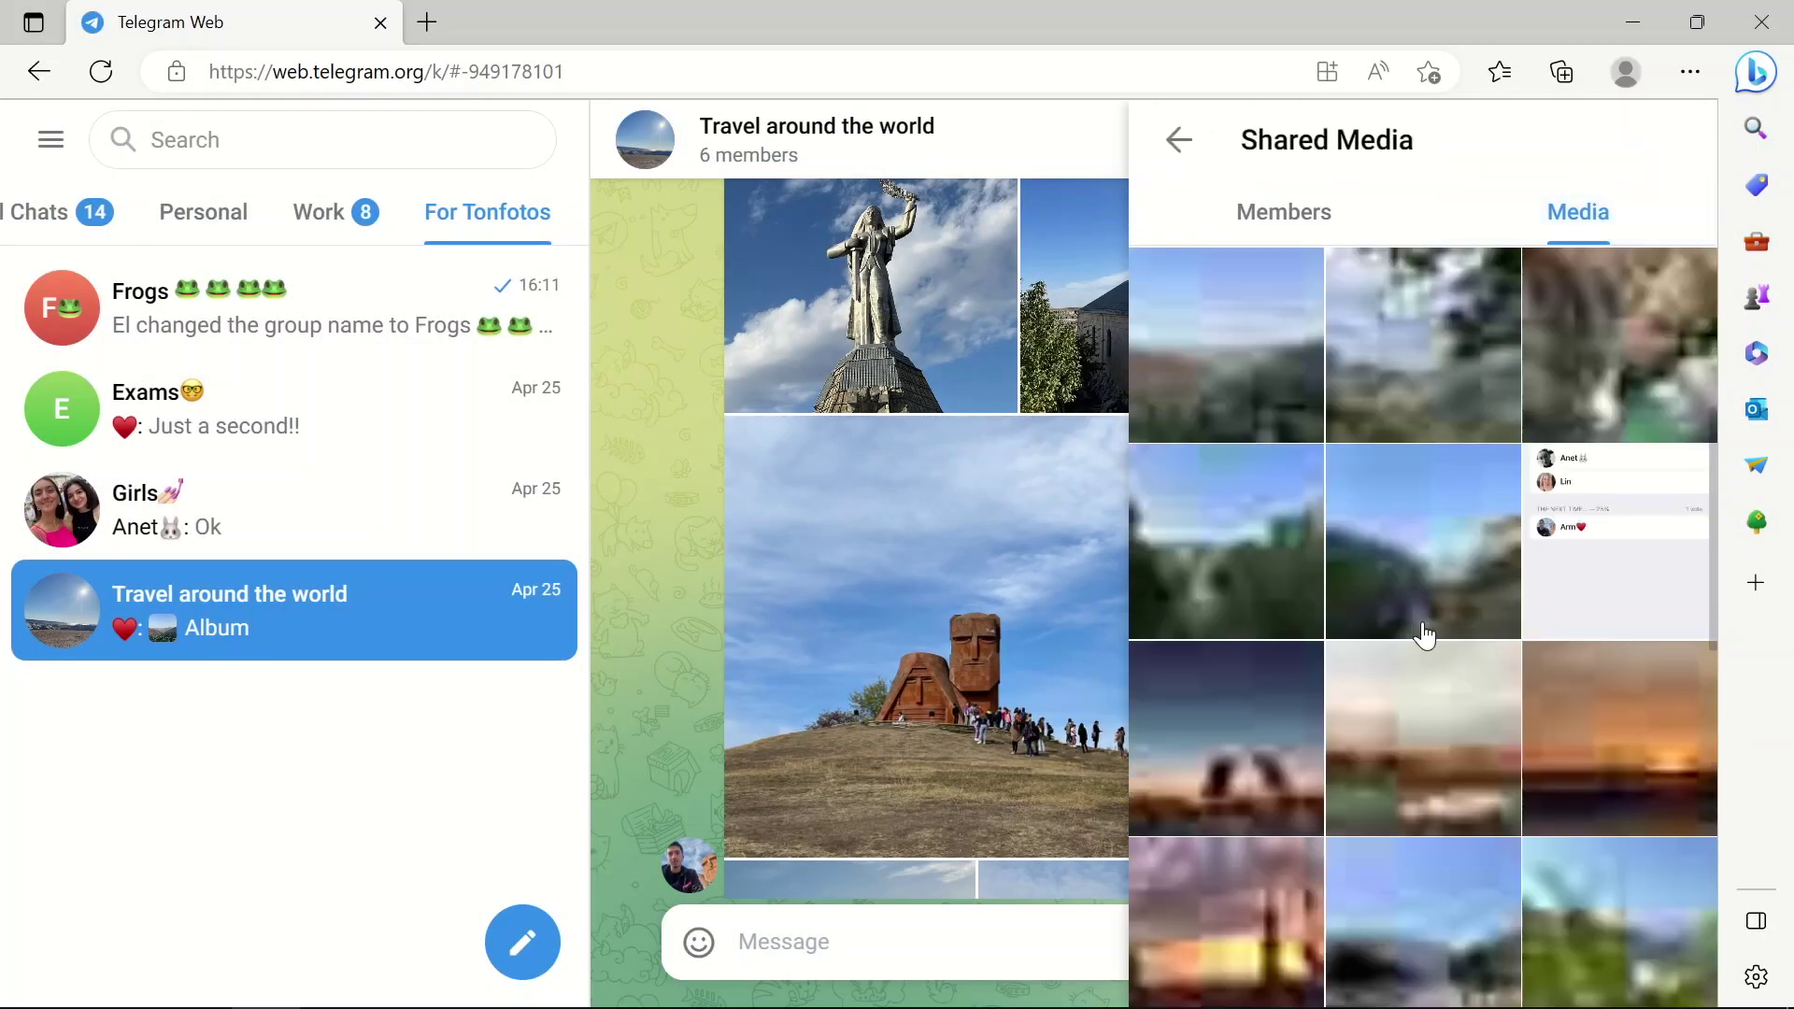
scroll(1423, 633, down, 3)
scroll(1423, 633, down, 3)
scroll(1423, 634, down, 3)
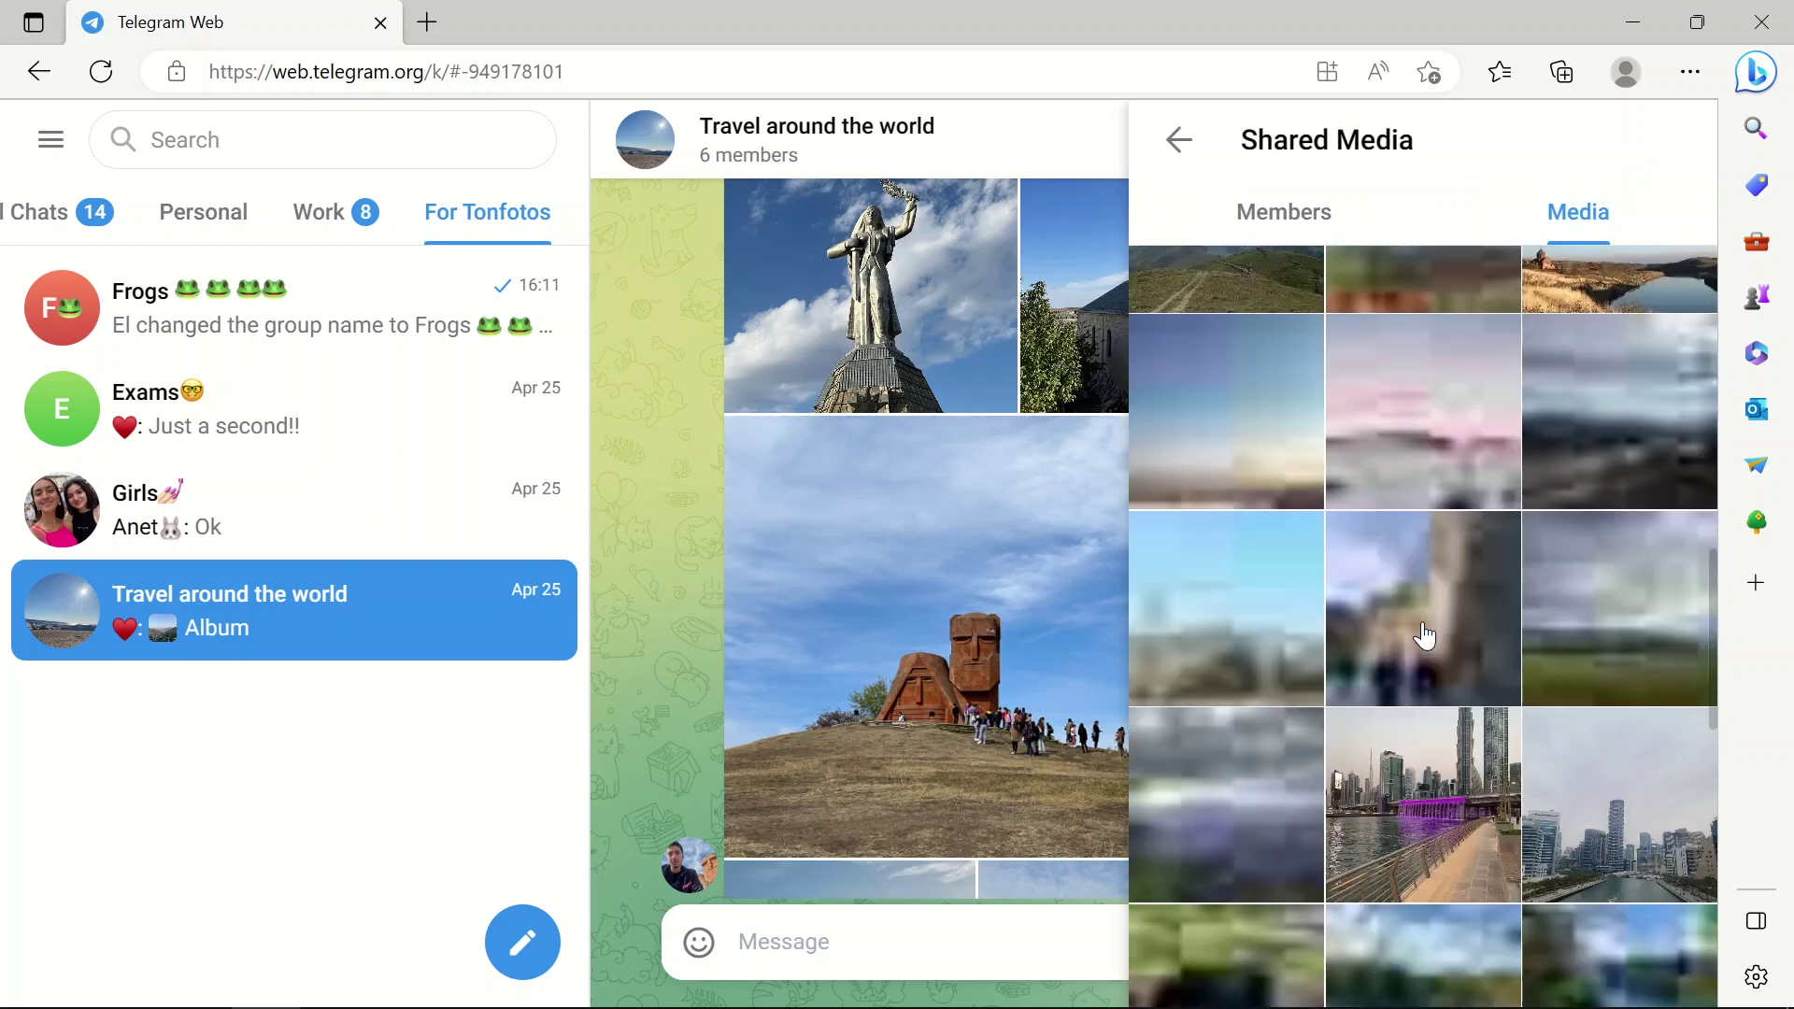
scroll(1422, 634, down, 3)
scroll(1424, 634, down, 1)
scroll(1423, 633, up, 3)
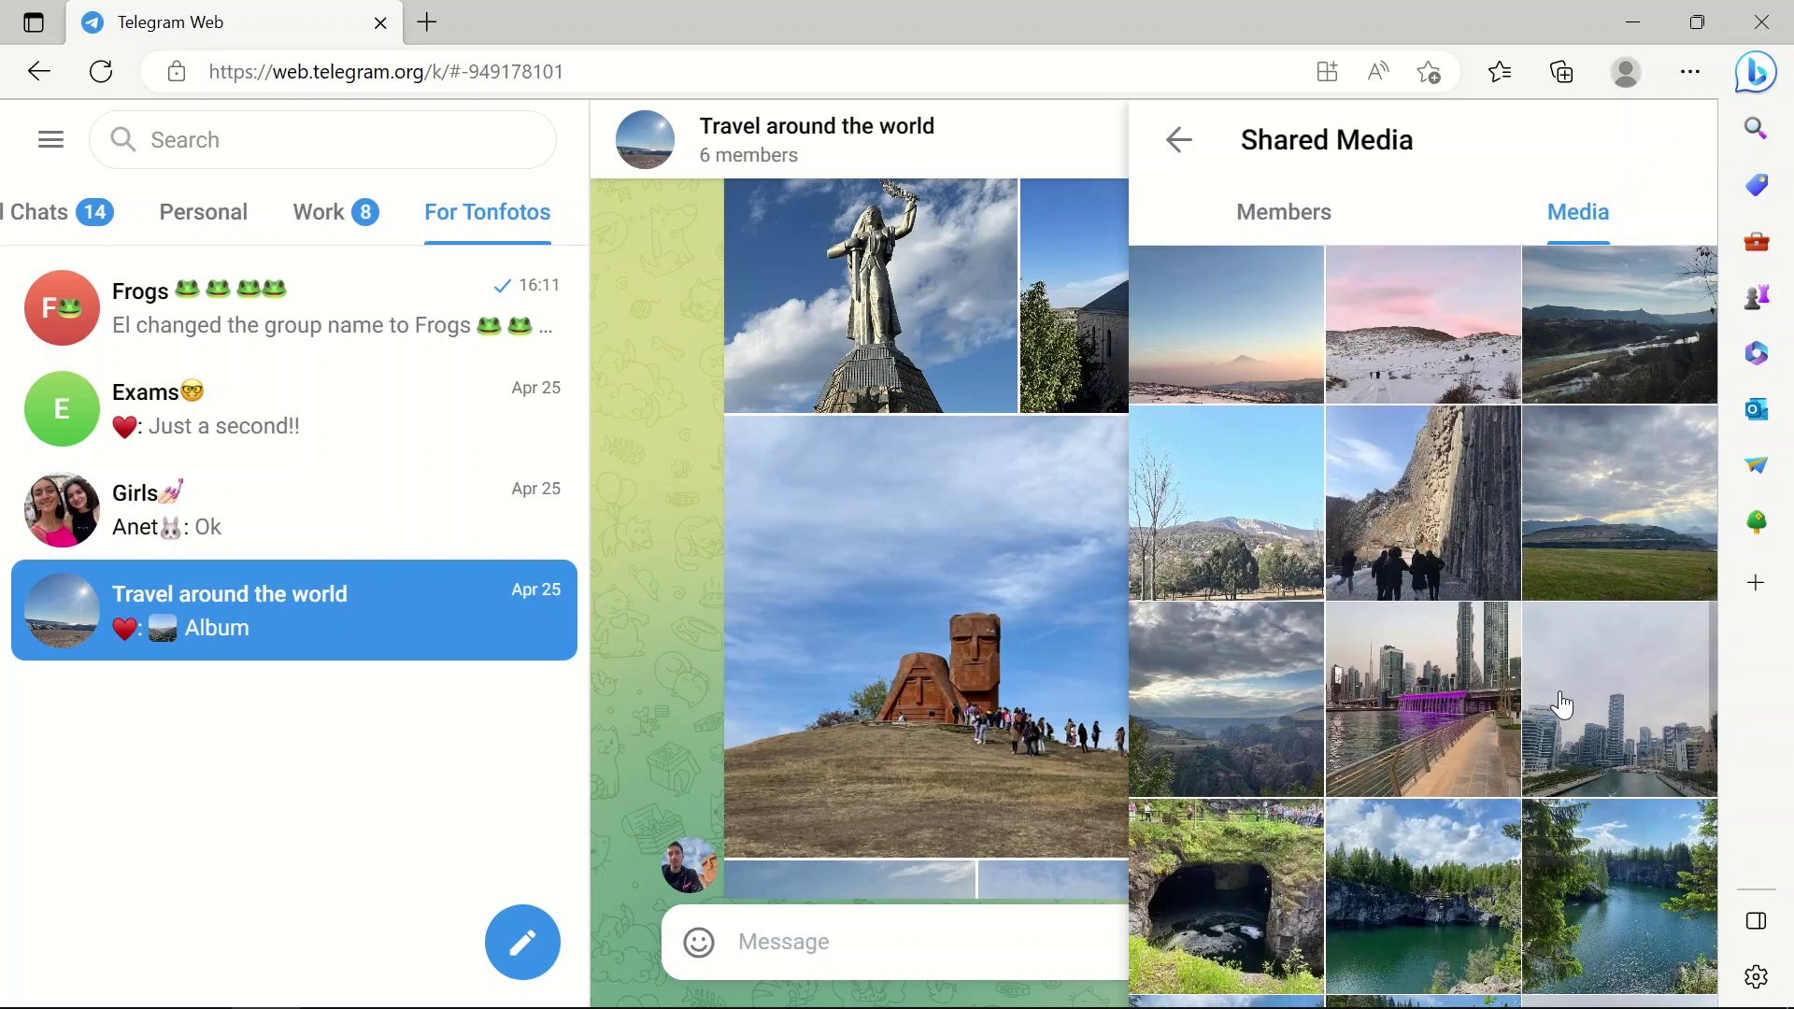
click(1552, 696)
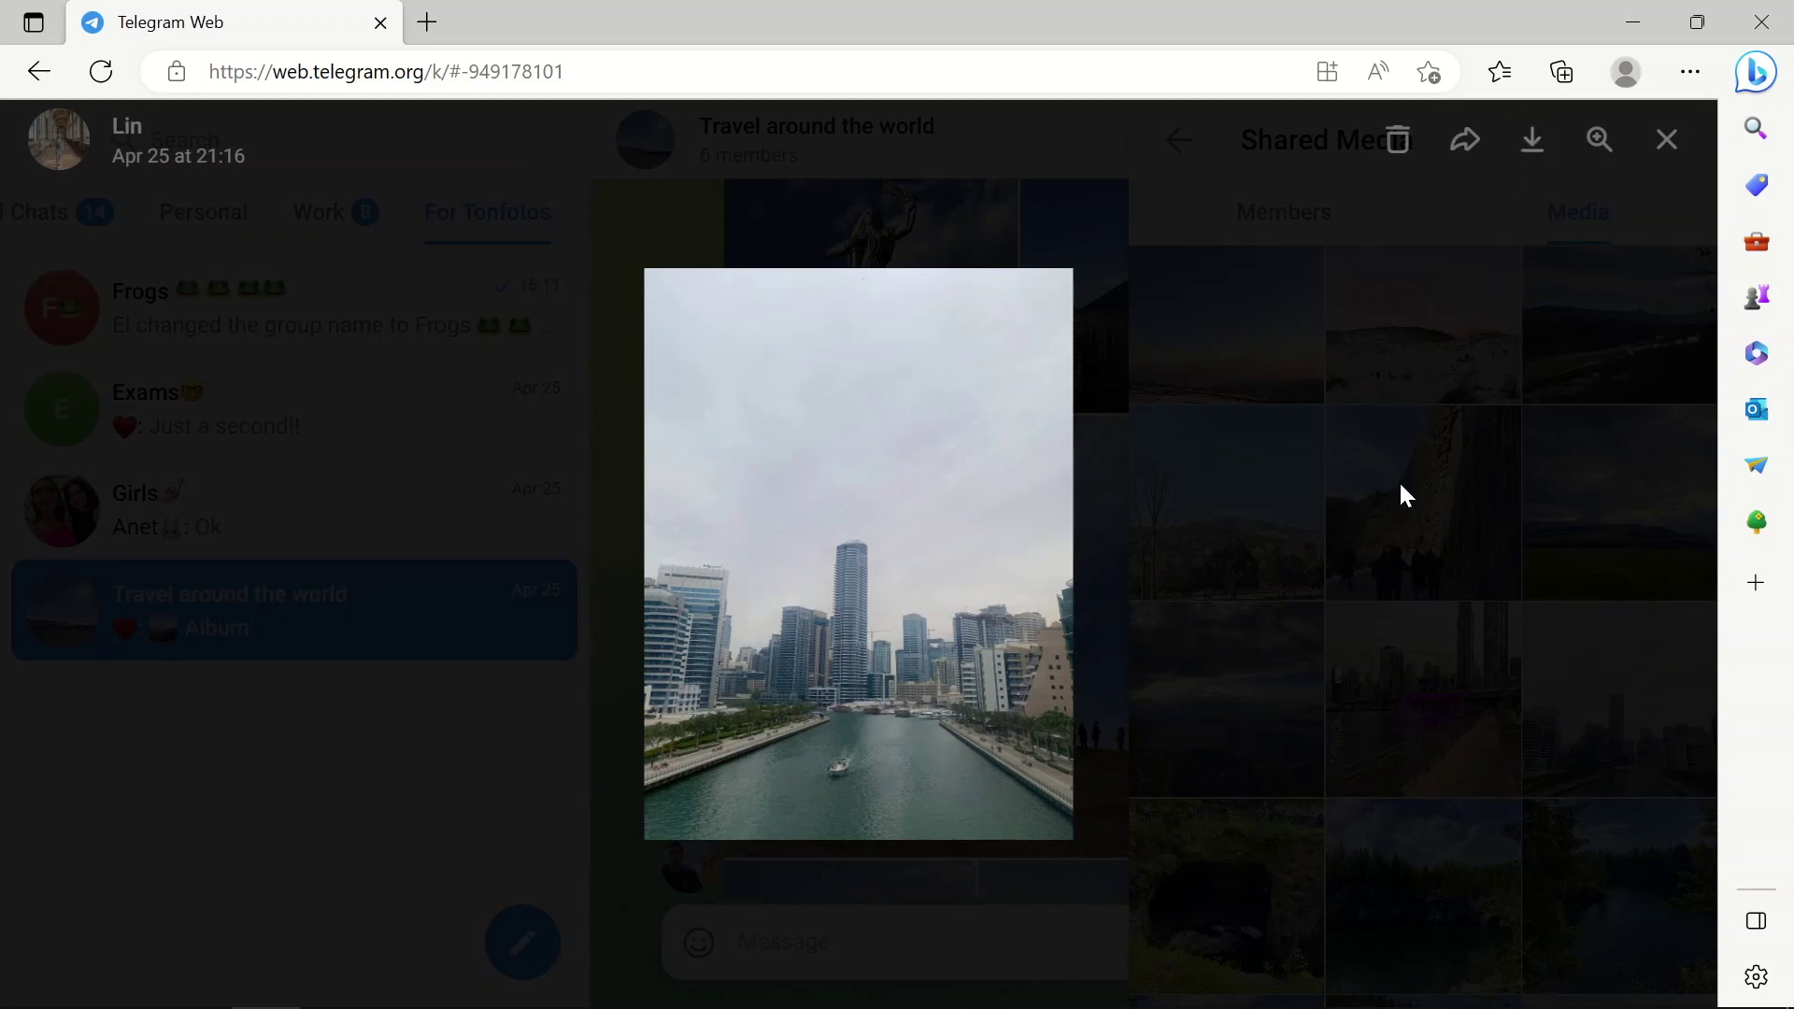
key(Right)
key(Right)
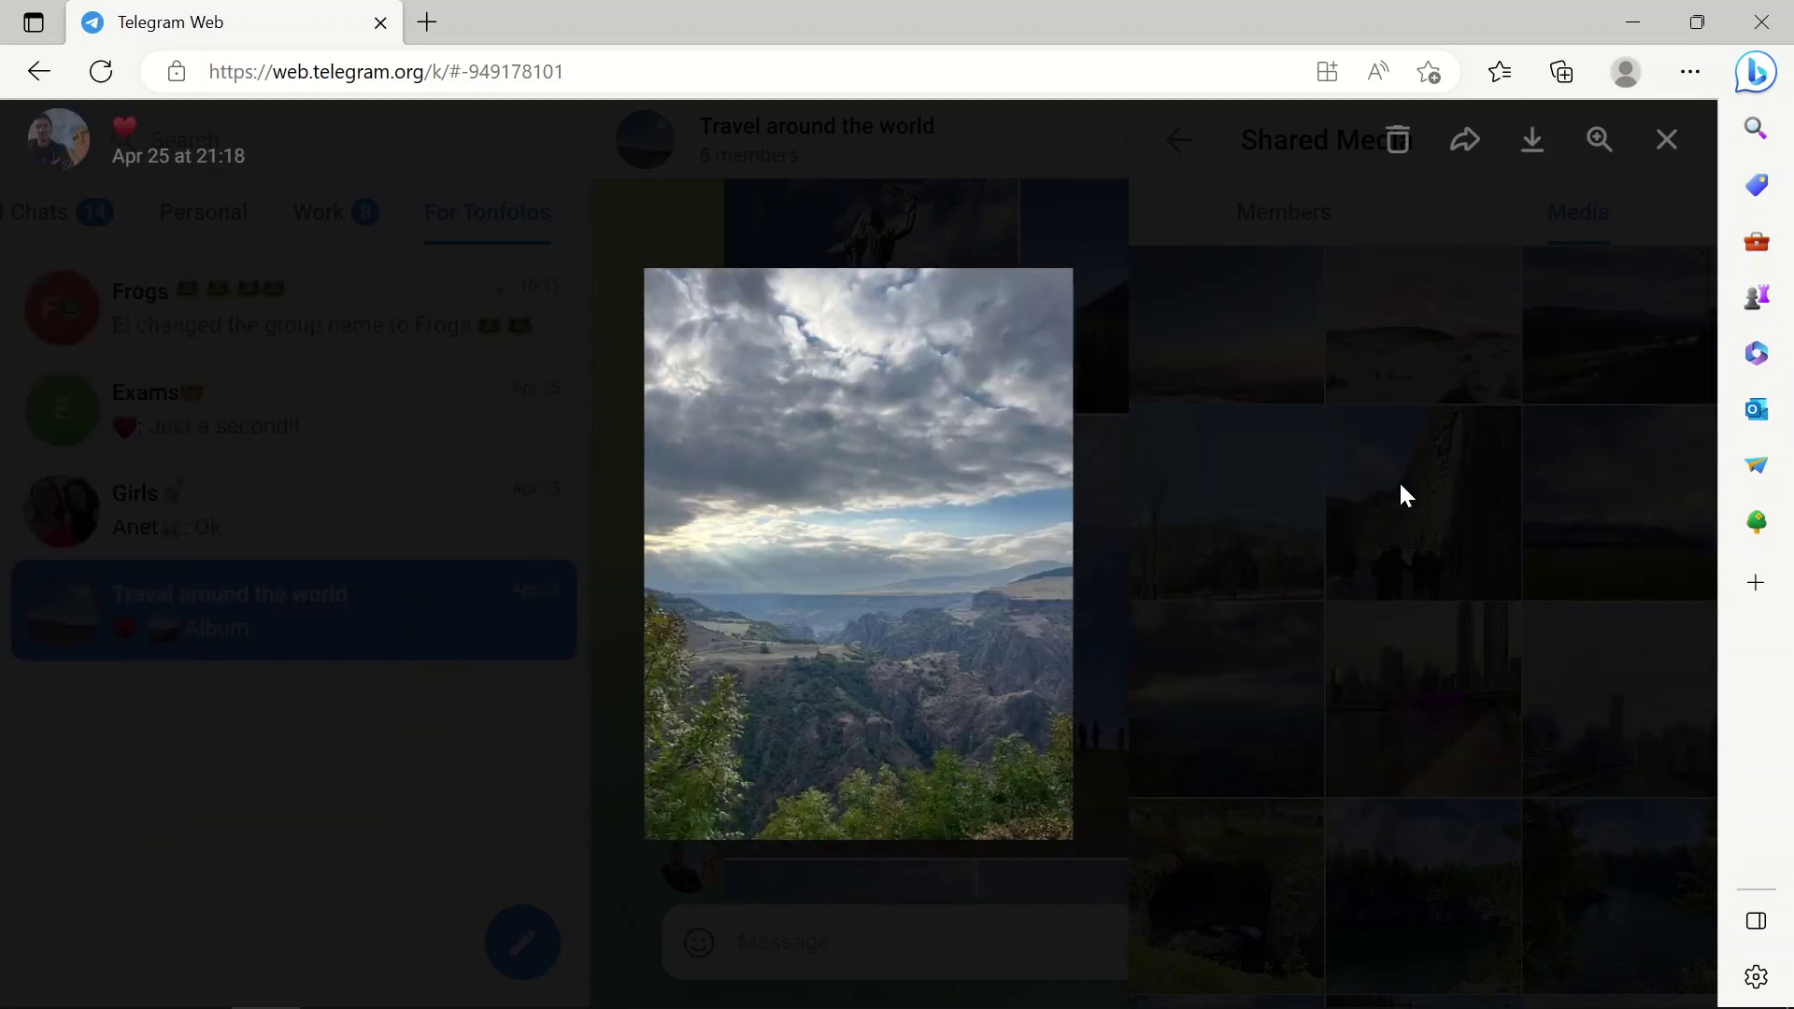
key(Left)
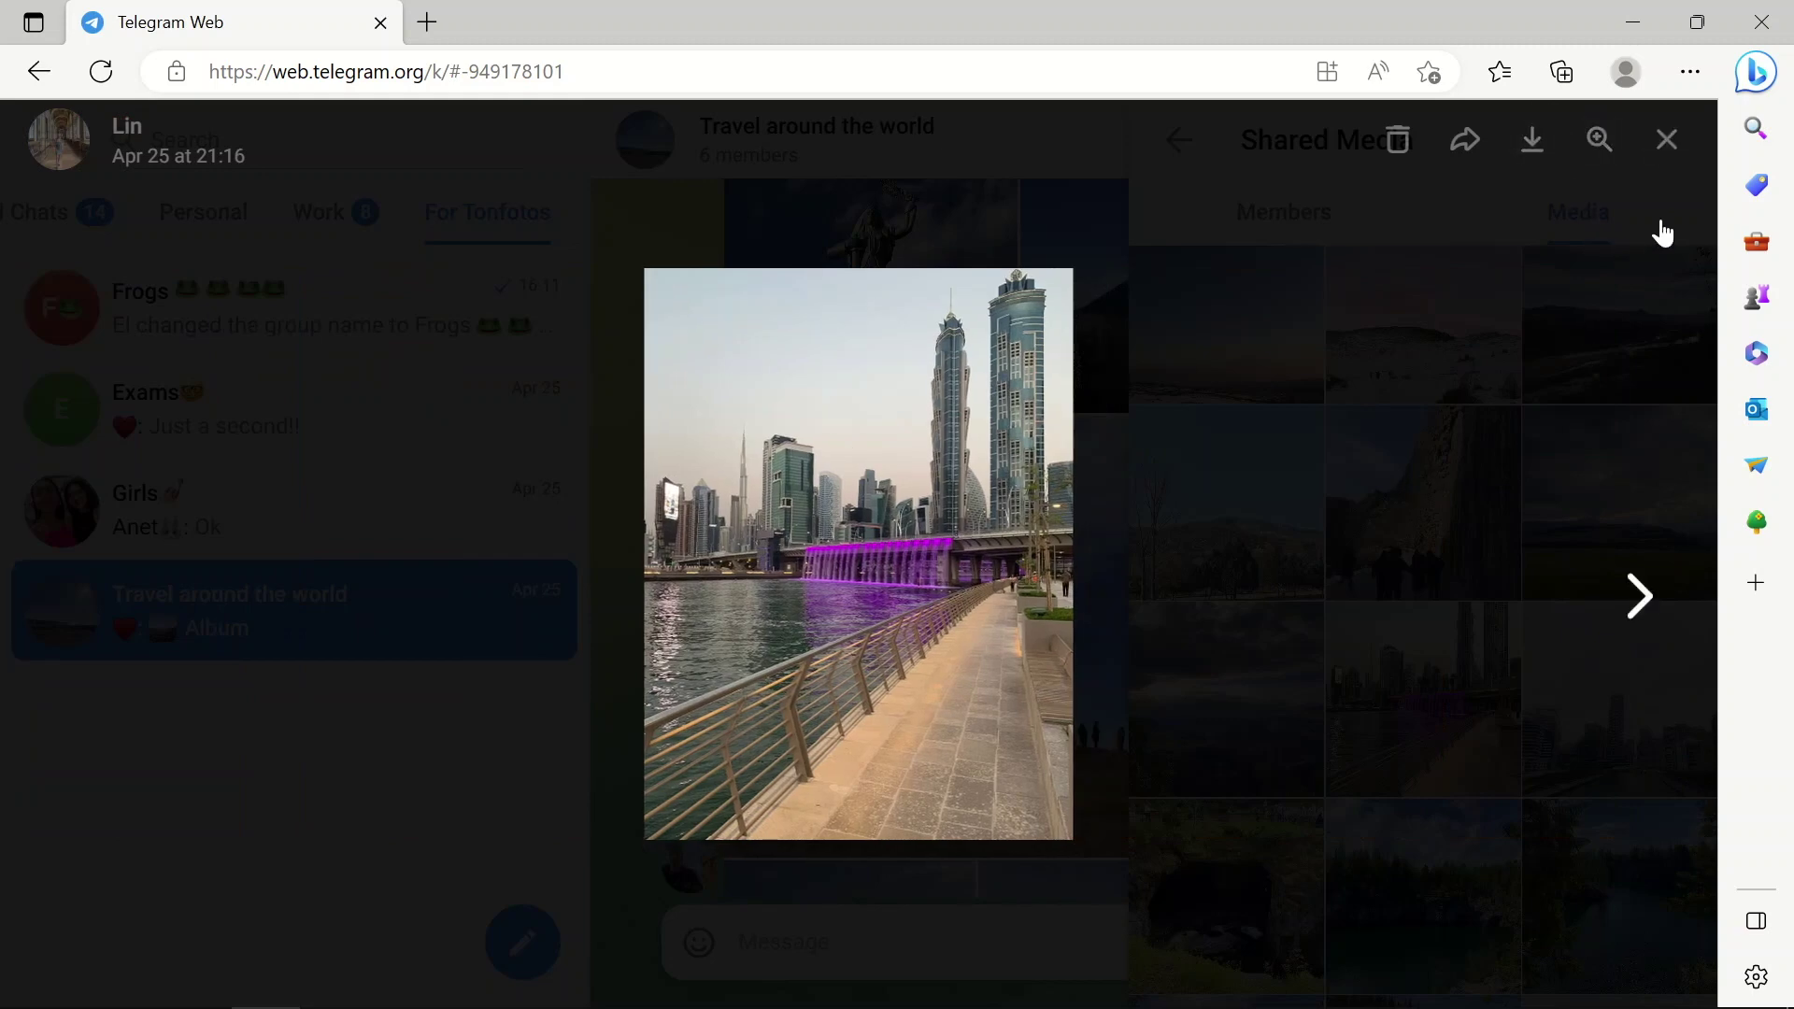
click(1668, 146)
scroll(1205, 561, up, 2)
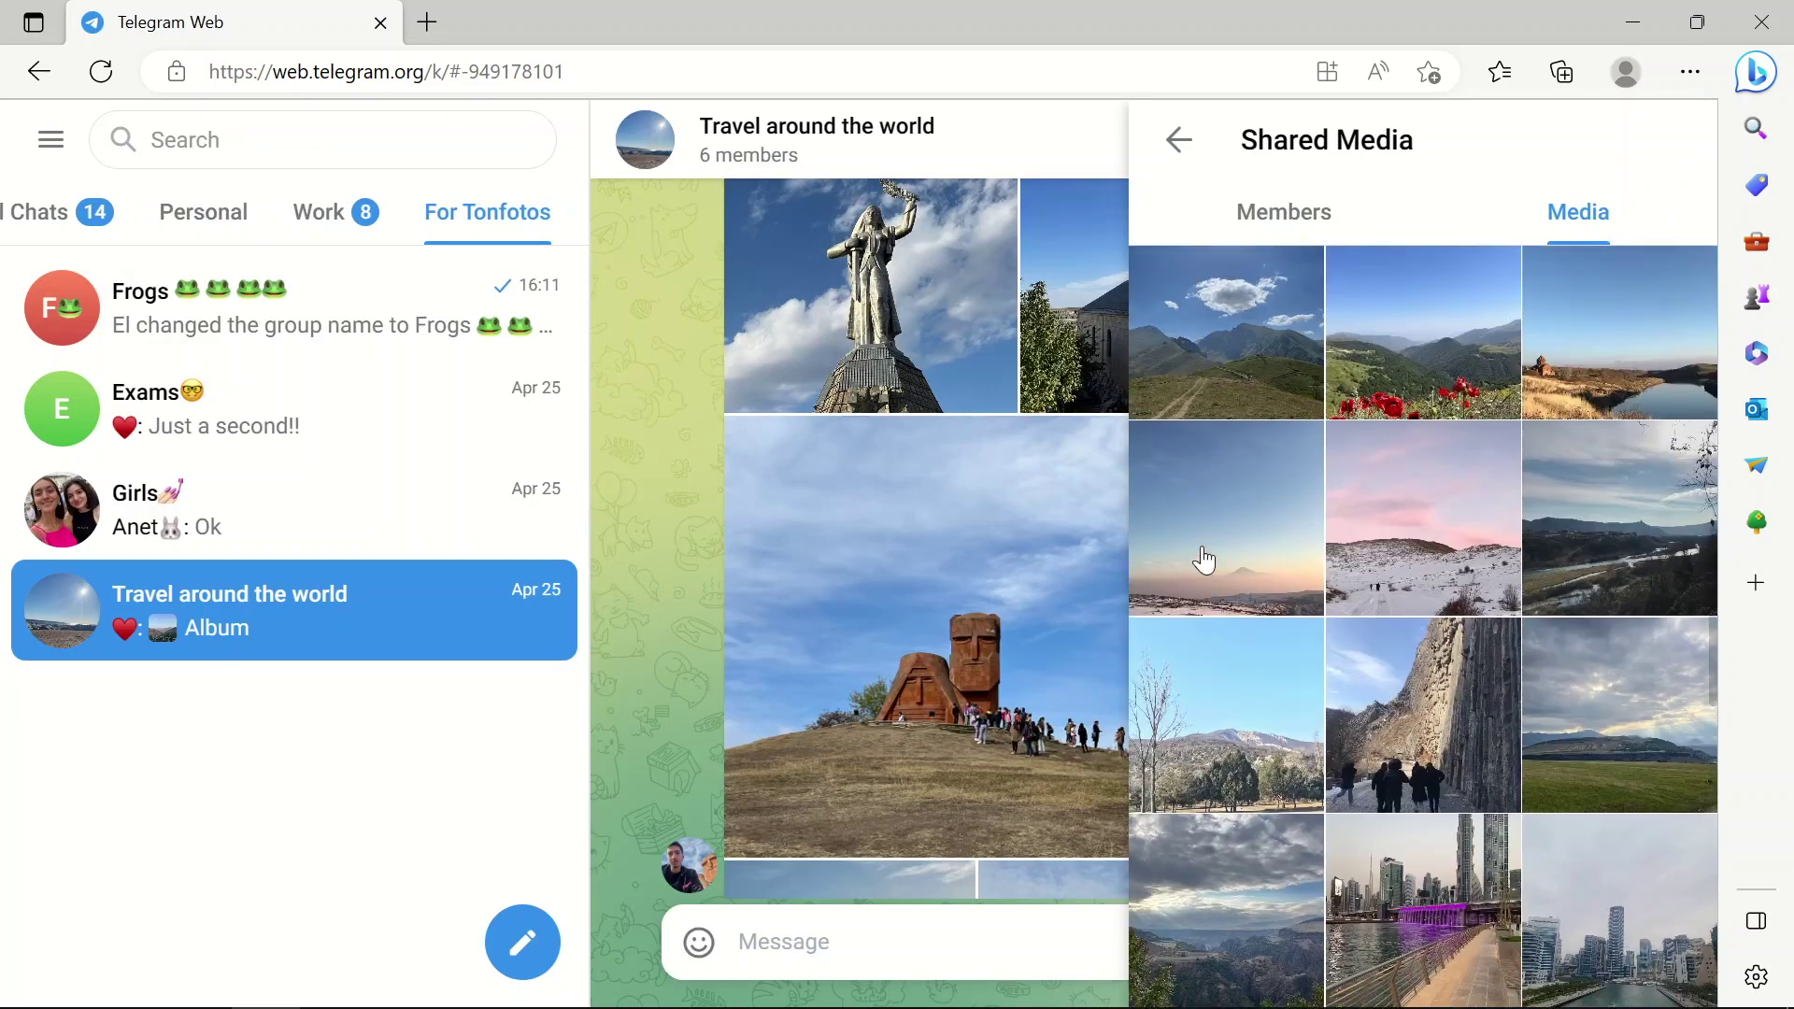
scroll(1201, 557, up, 2)
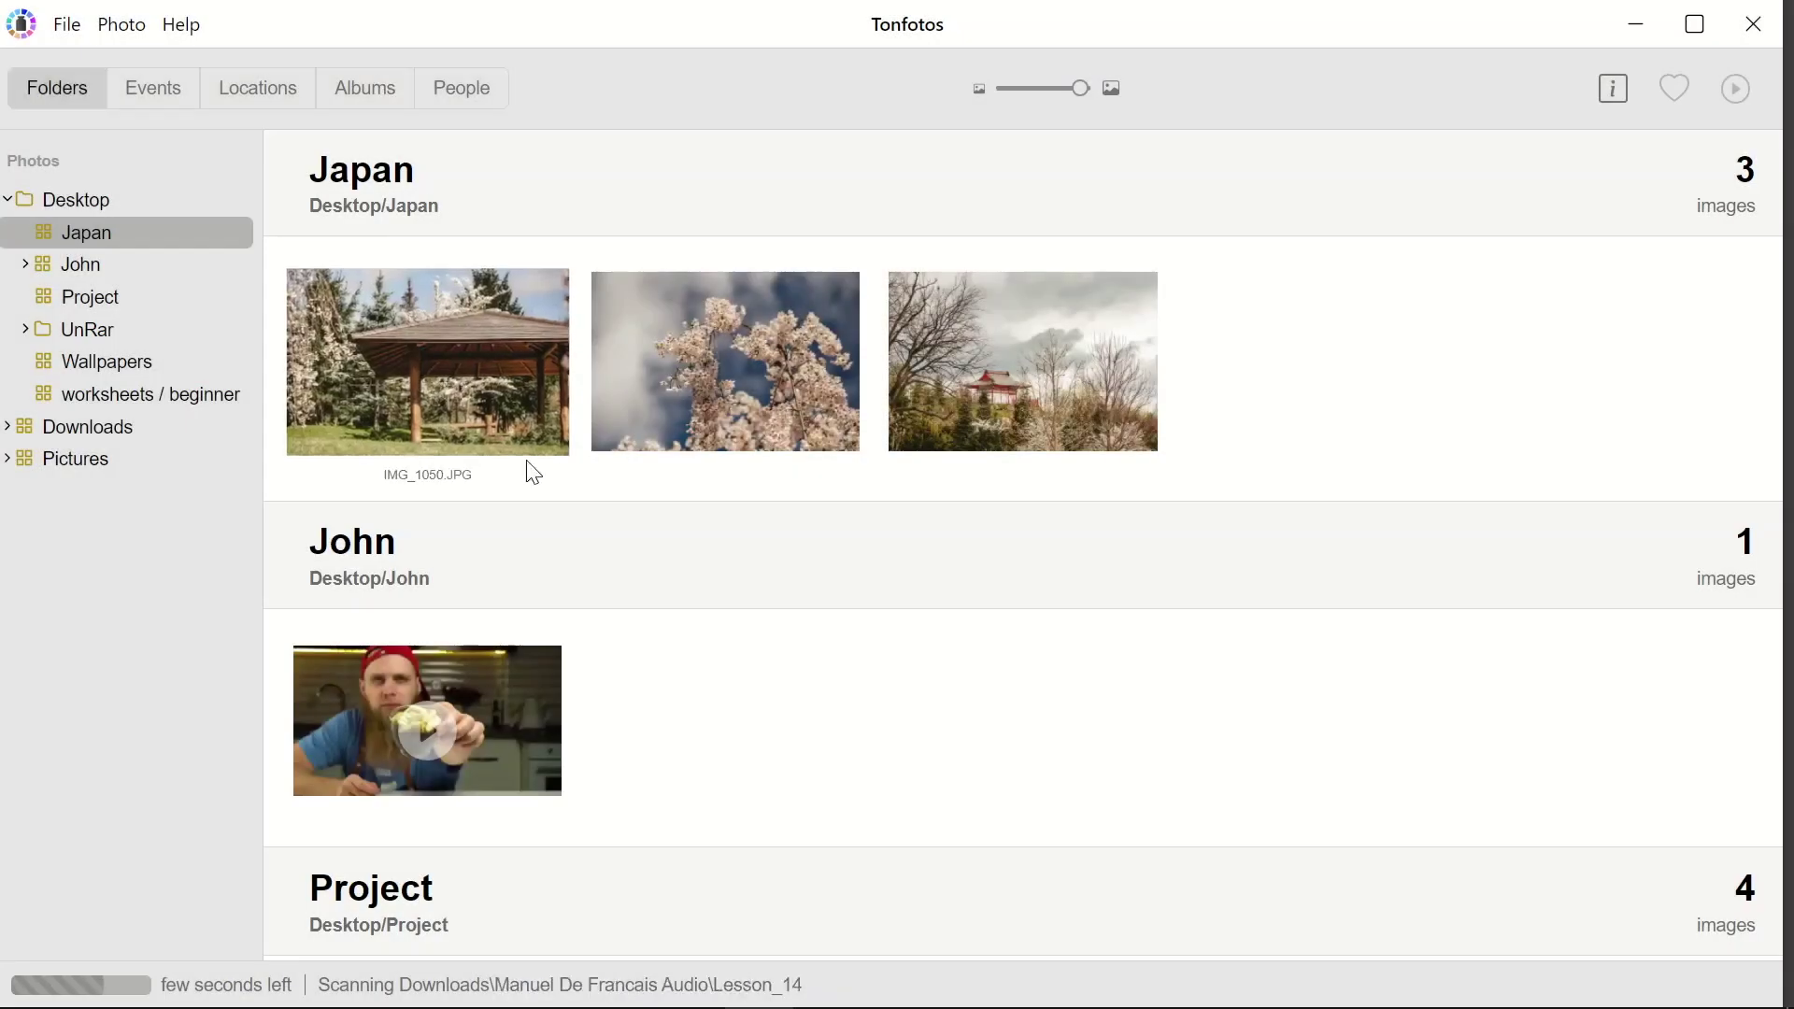
scroll(526, 463, down, 3)
scroll(526, 461, down, 2)
scroll(526, 460, down, 2)
scroll(526, 460, down, 2)
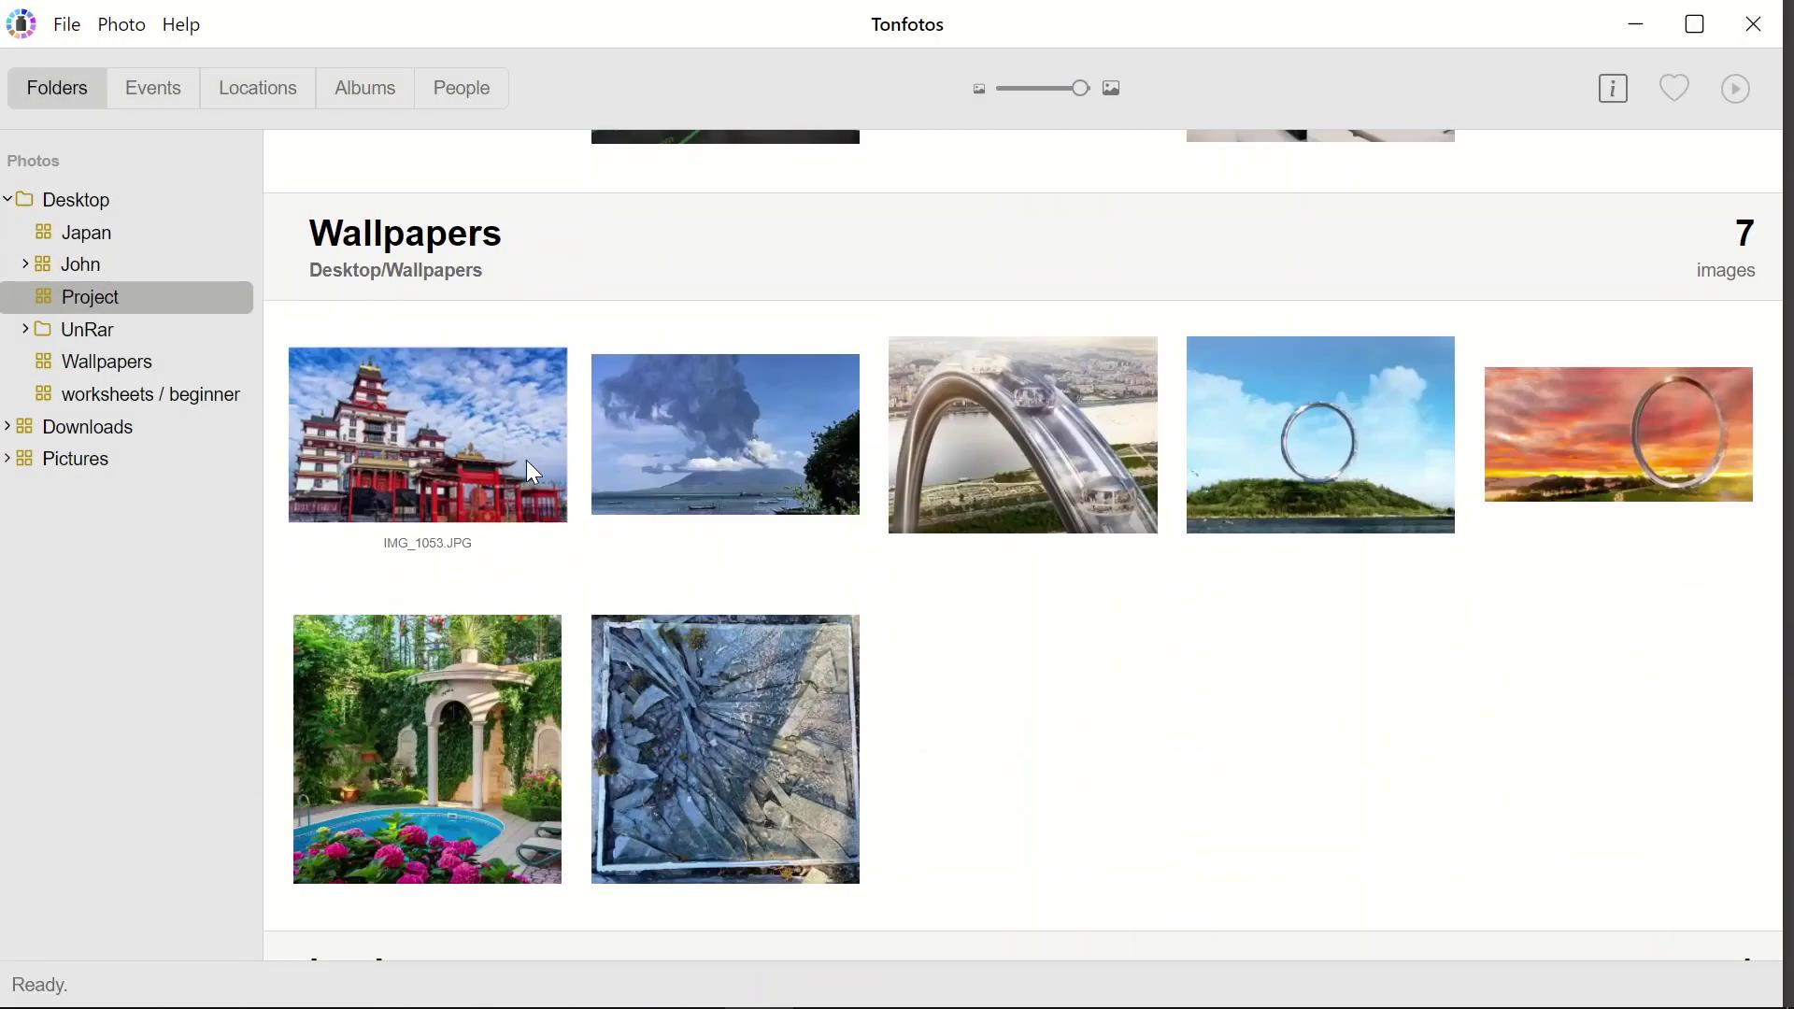
scroll(525, 460, down, 2)
scroll(526, 459, down, 2)
scroll(527, 460, up, 1)
scroll(527, 460, up, 3)
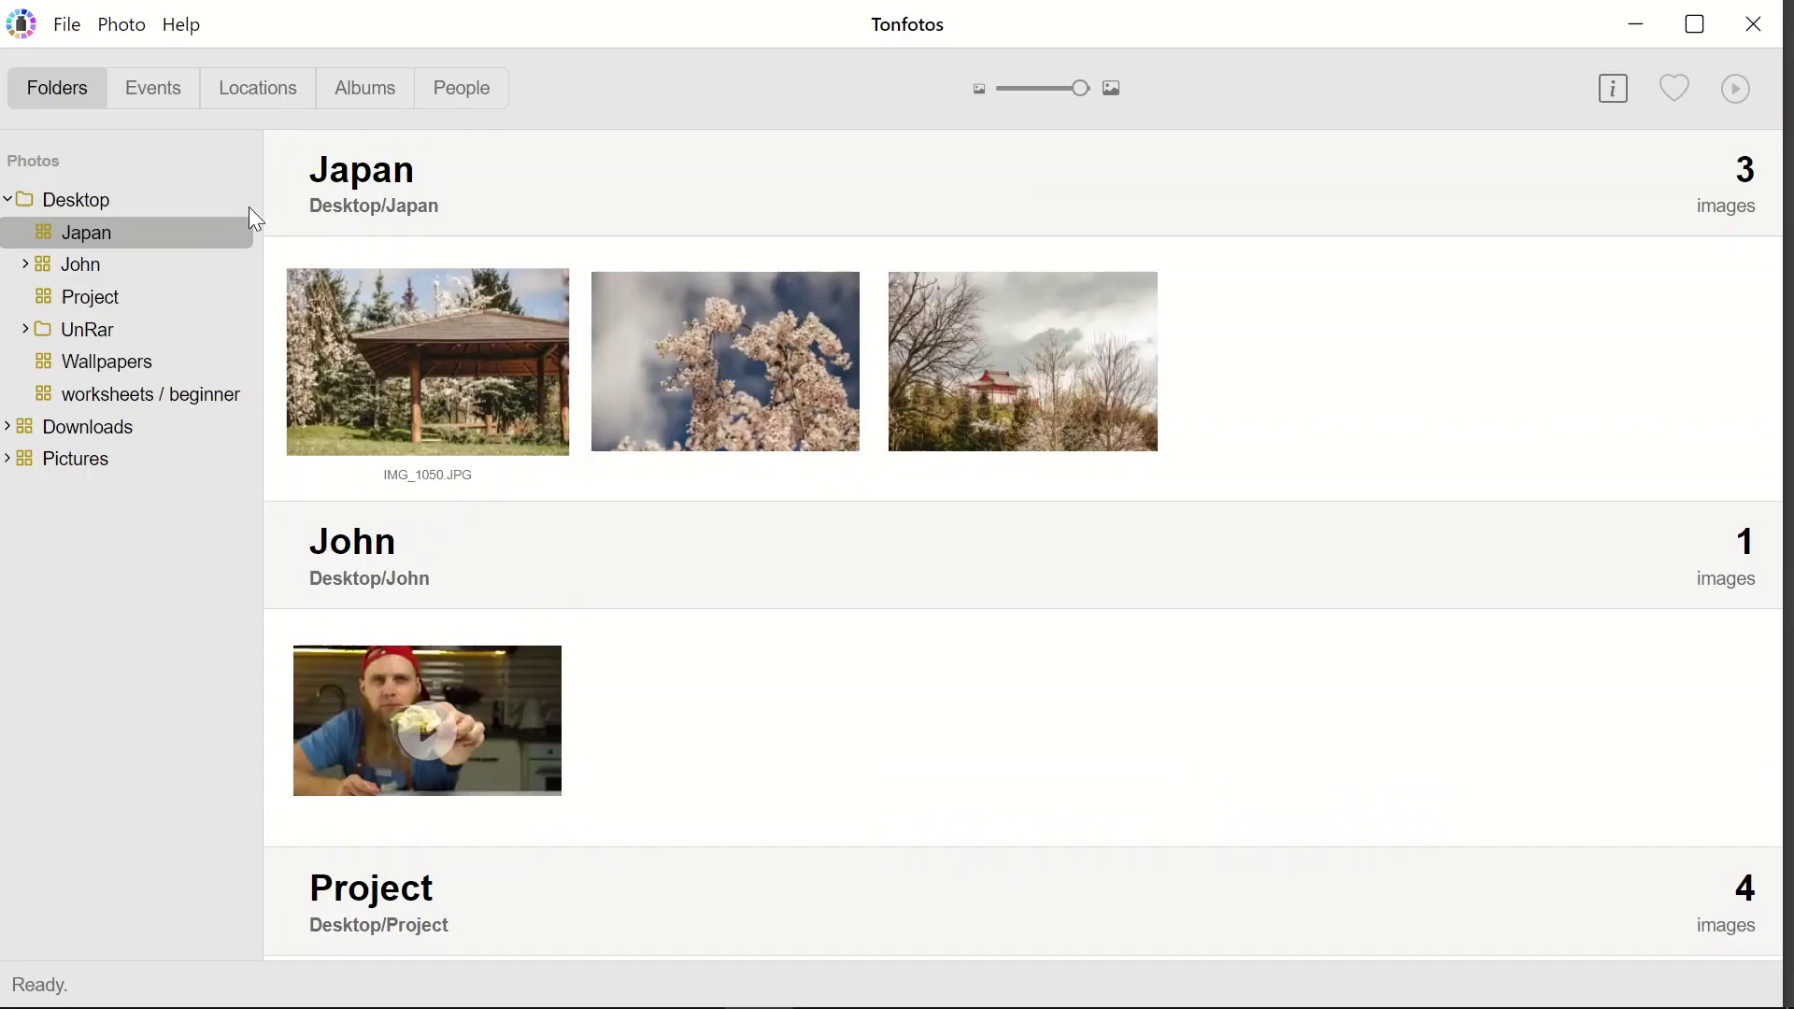
Open Tonfotos's photo library locations manager and begin the Telegram login.
click(67, 24)
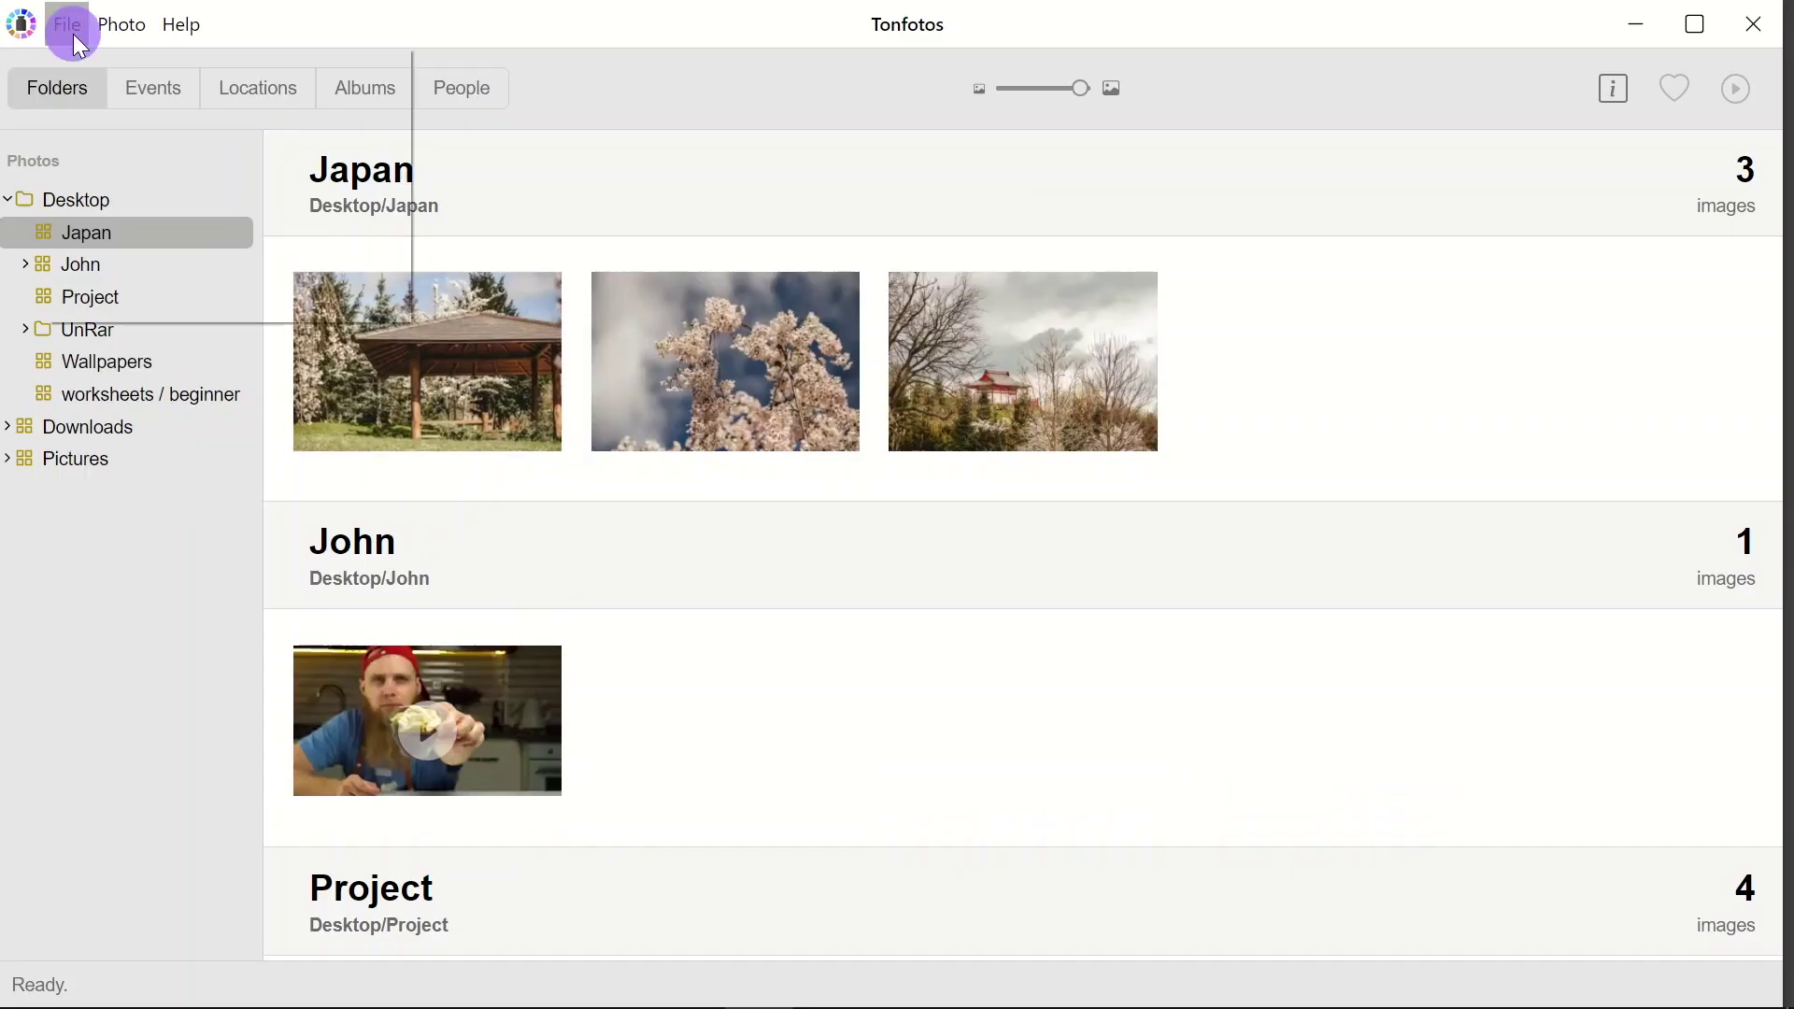
click(104, 143)
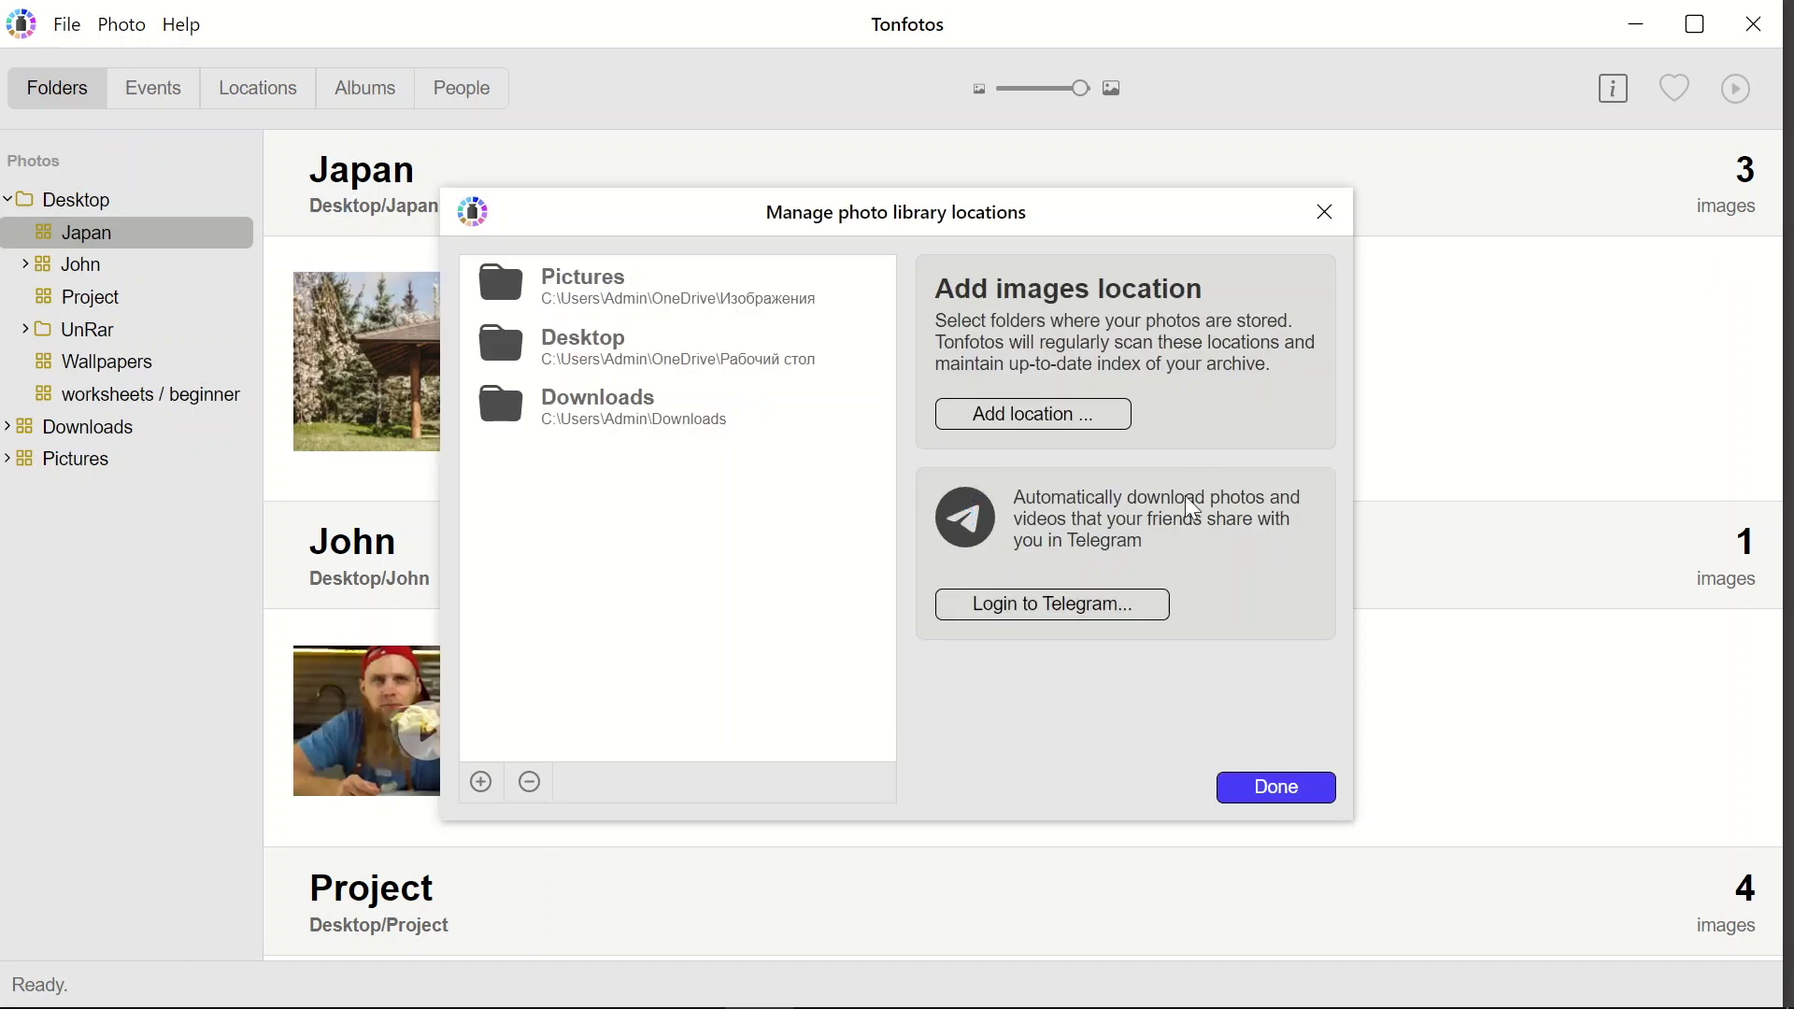
click(1049, 518)
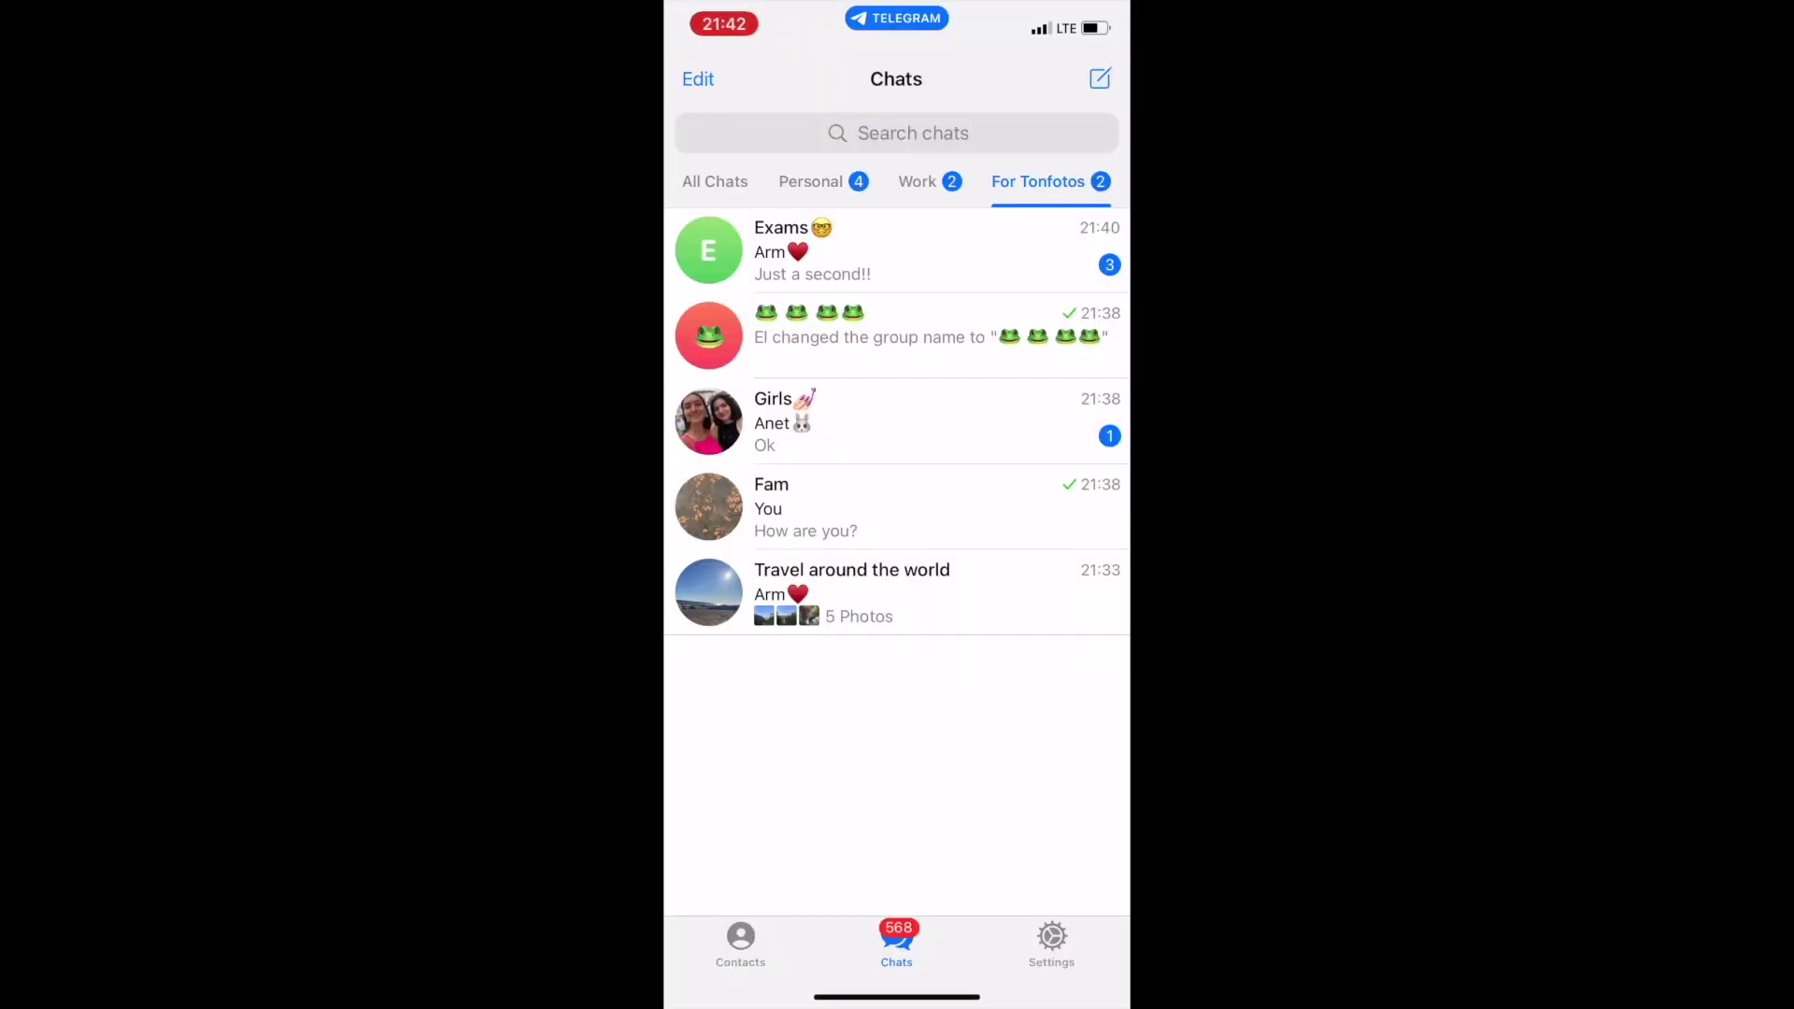
View the Travel around the world group's 61 shared photos, then return to the chat.
click(852, 592)
scroll(897, 505, up, 5)
scroll(897, 504, up, 5)
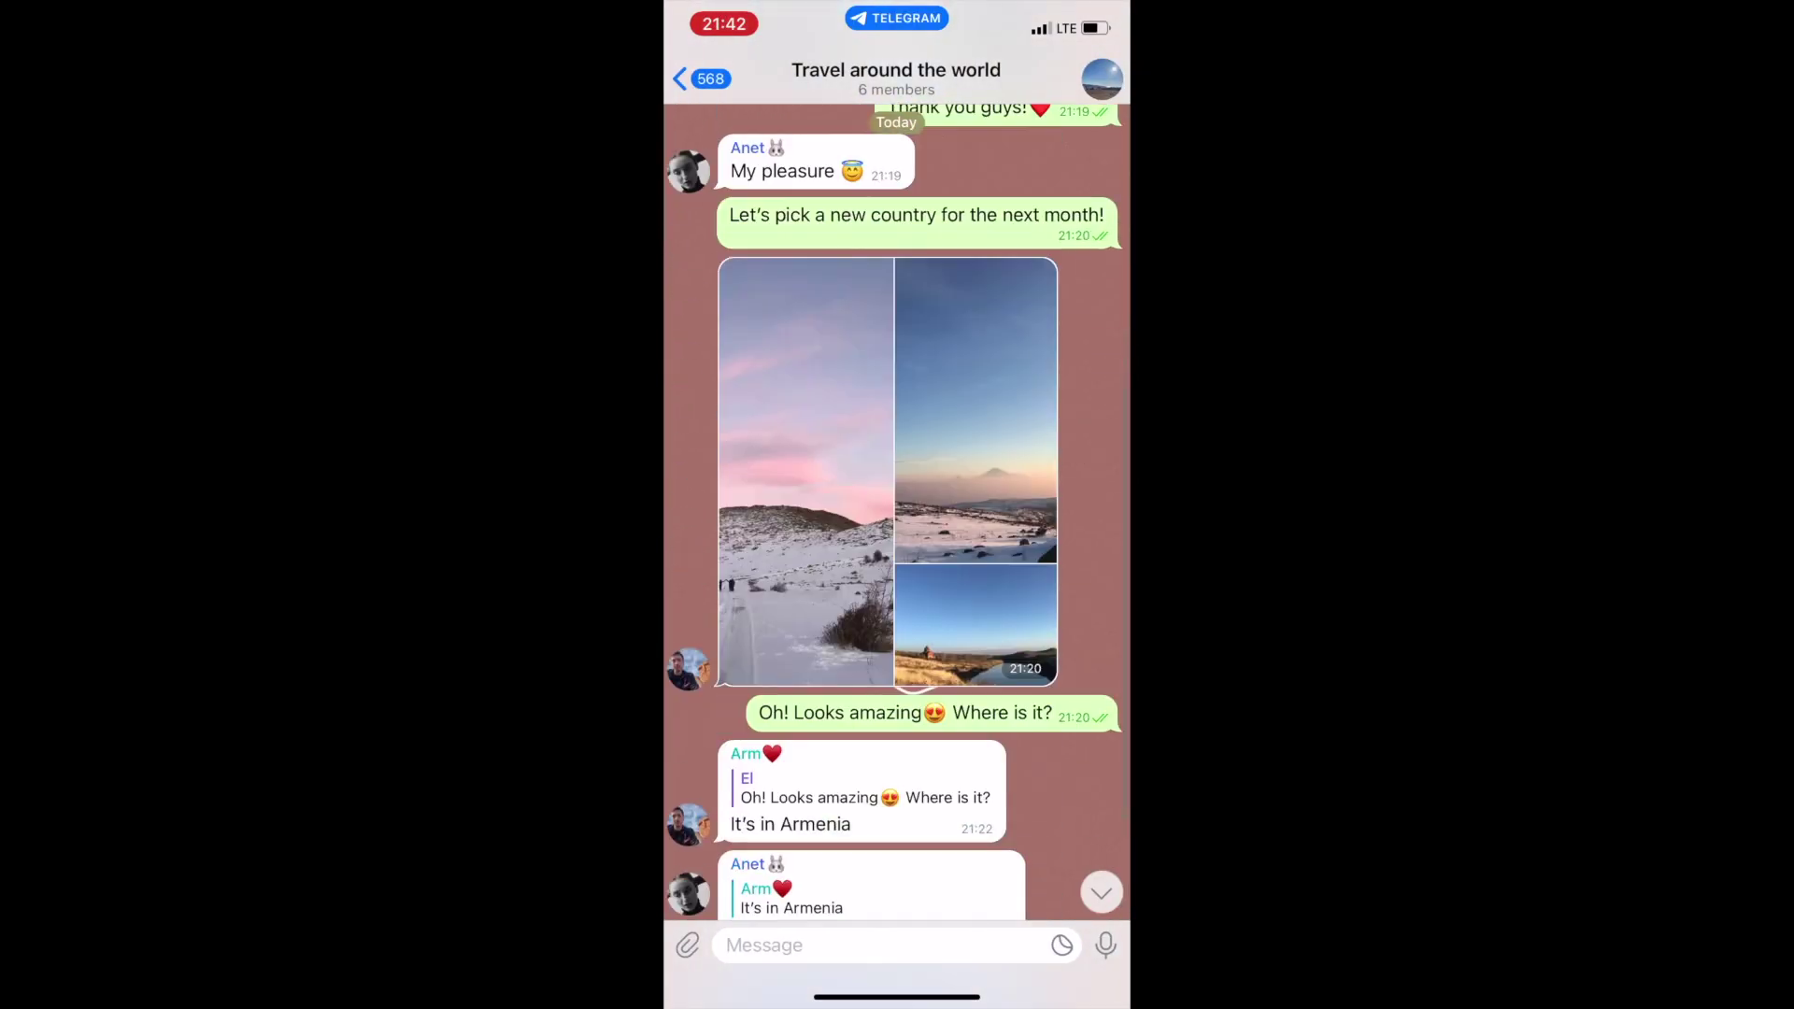
scroll(897, 505, down, 5)
scroll(897, 505, down, 5)
scroll(897, 505, down, 5)
scroll(897, 504, down, 5)
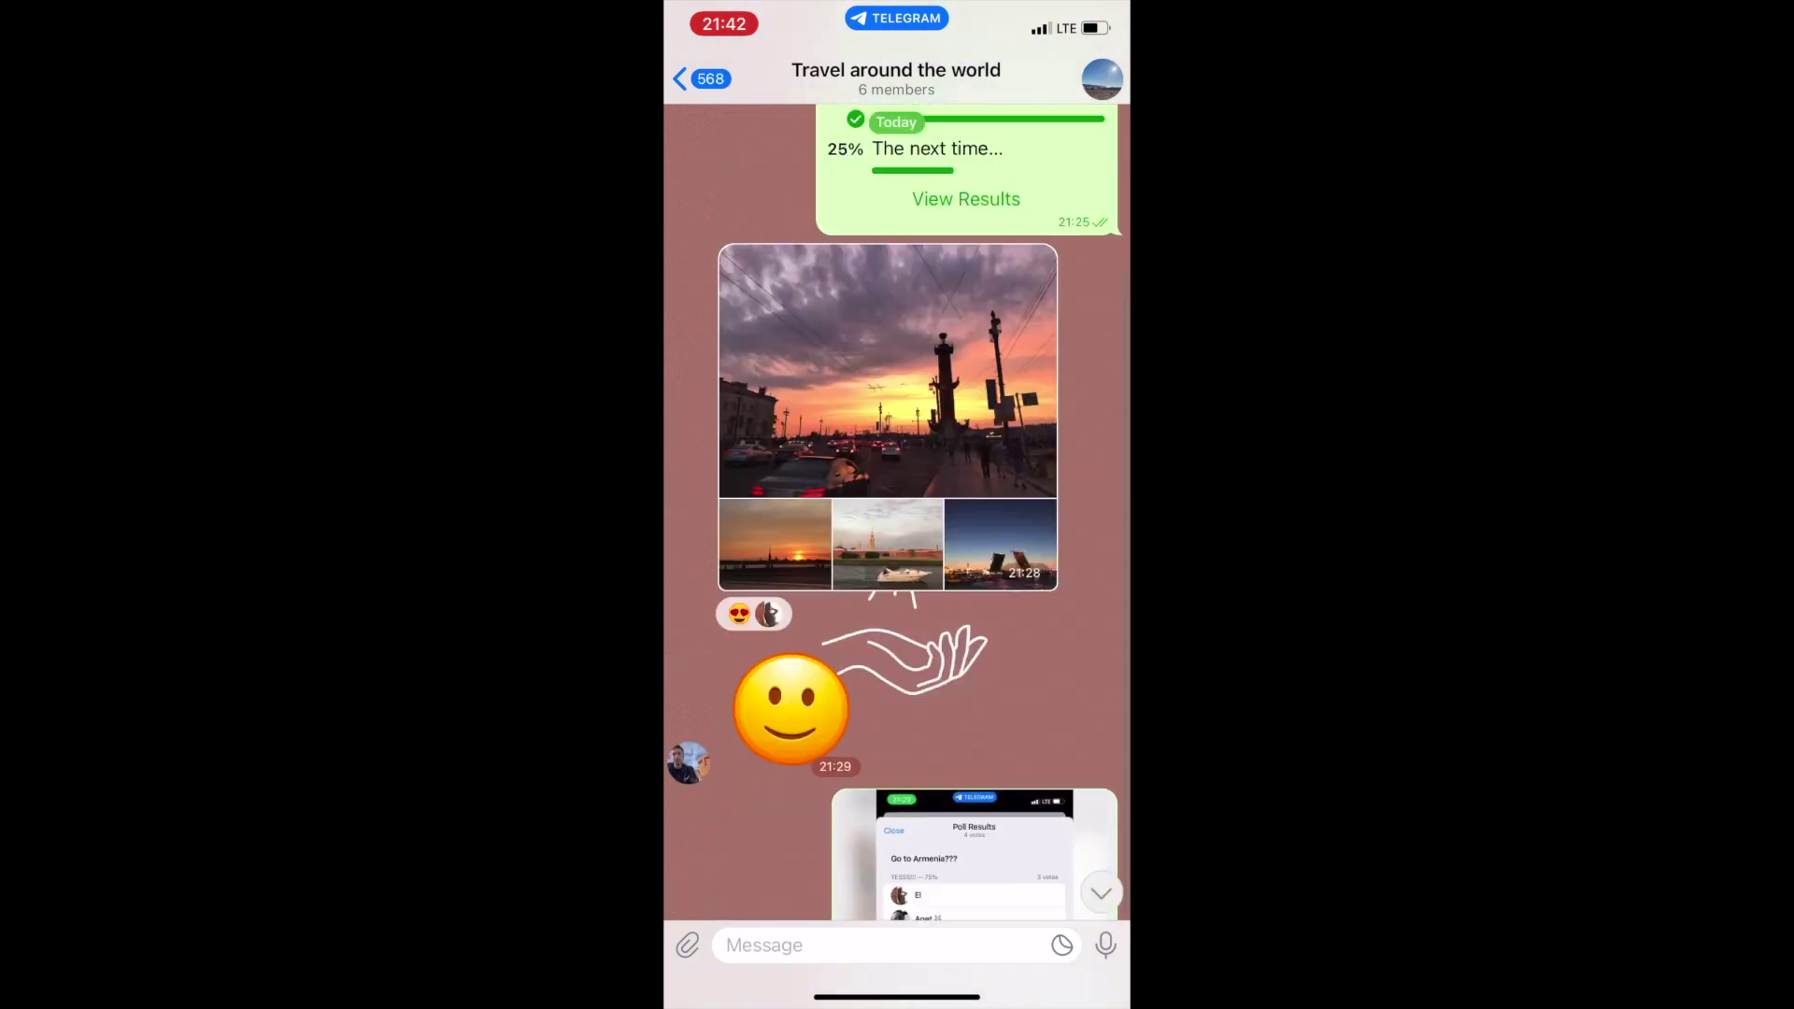
scroll(897, 513, up, 5)
scroll(897, 513, up, 5)
click(896, 71)
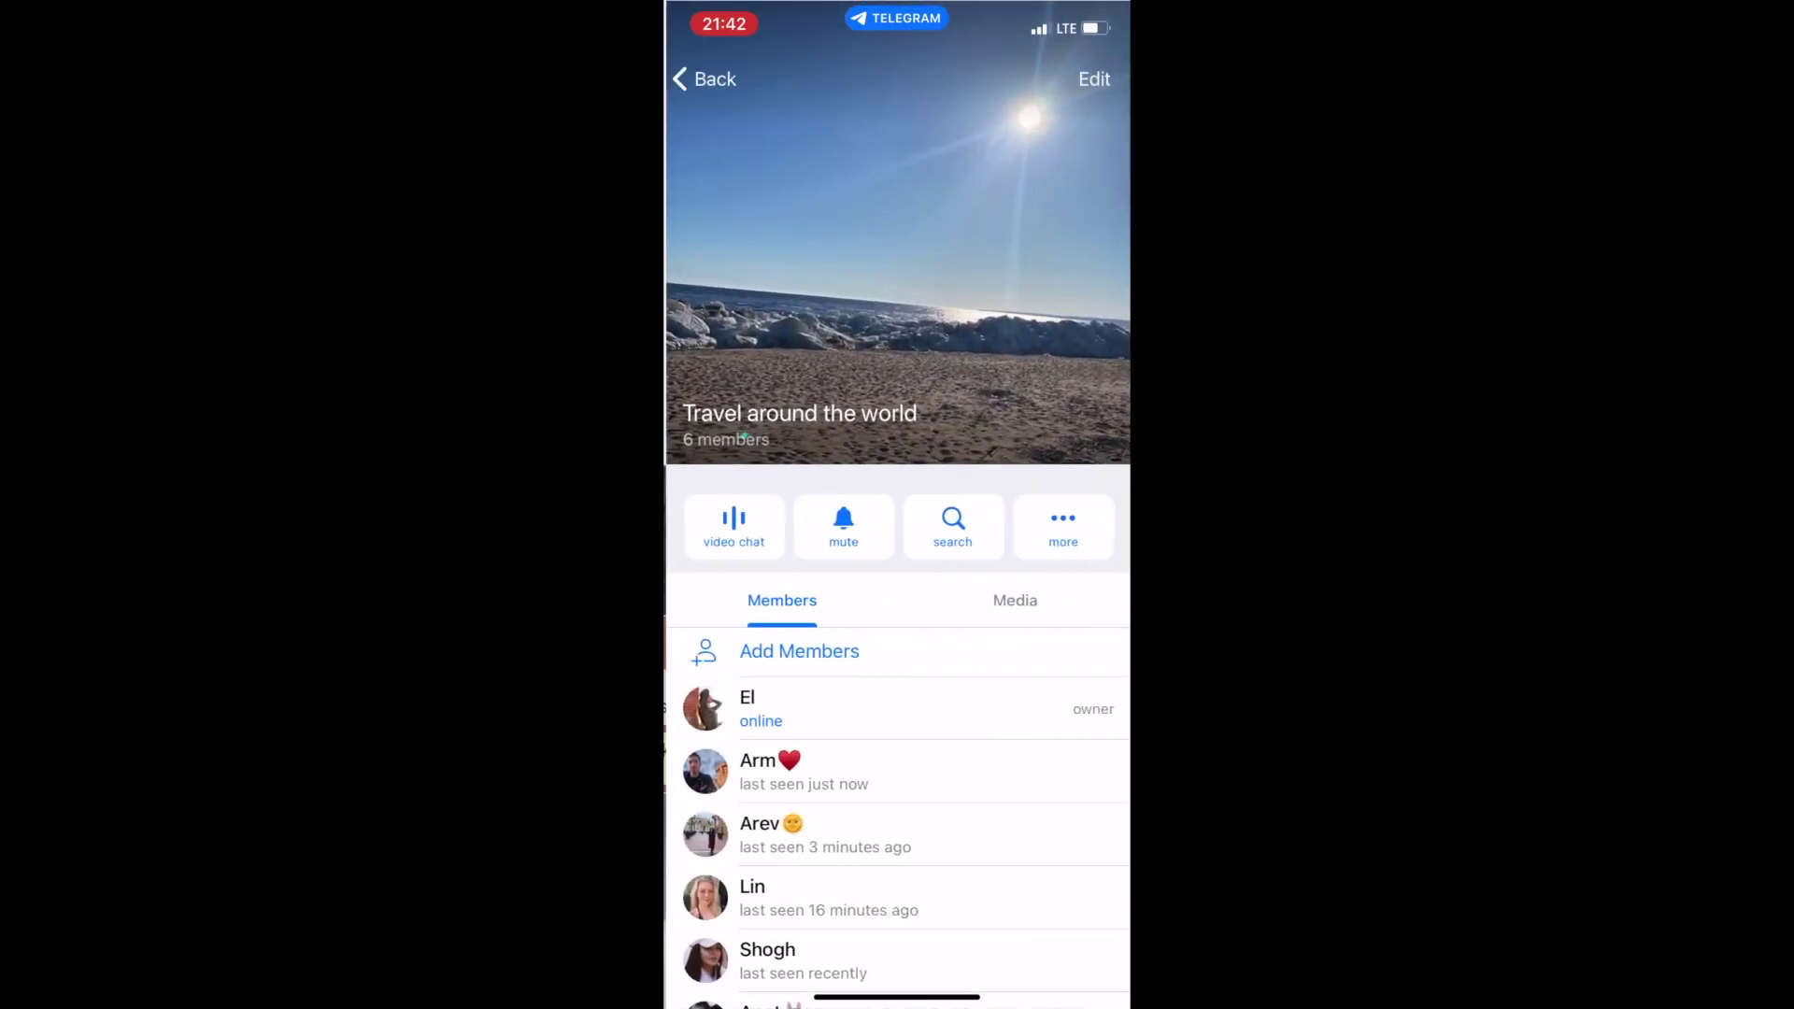
click(1015, 601)
scroll(898, 560, down, 3)
scroll(898, 562, down, 5)
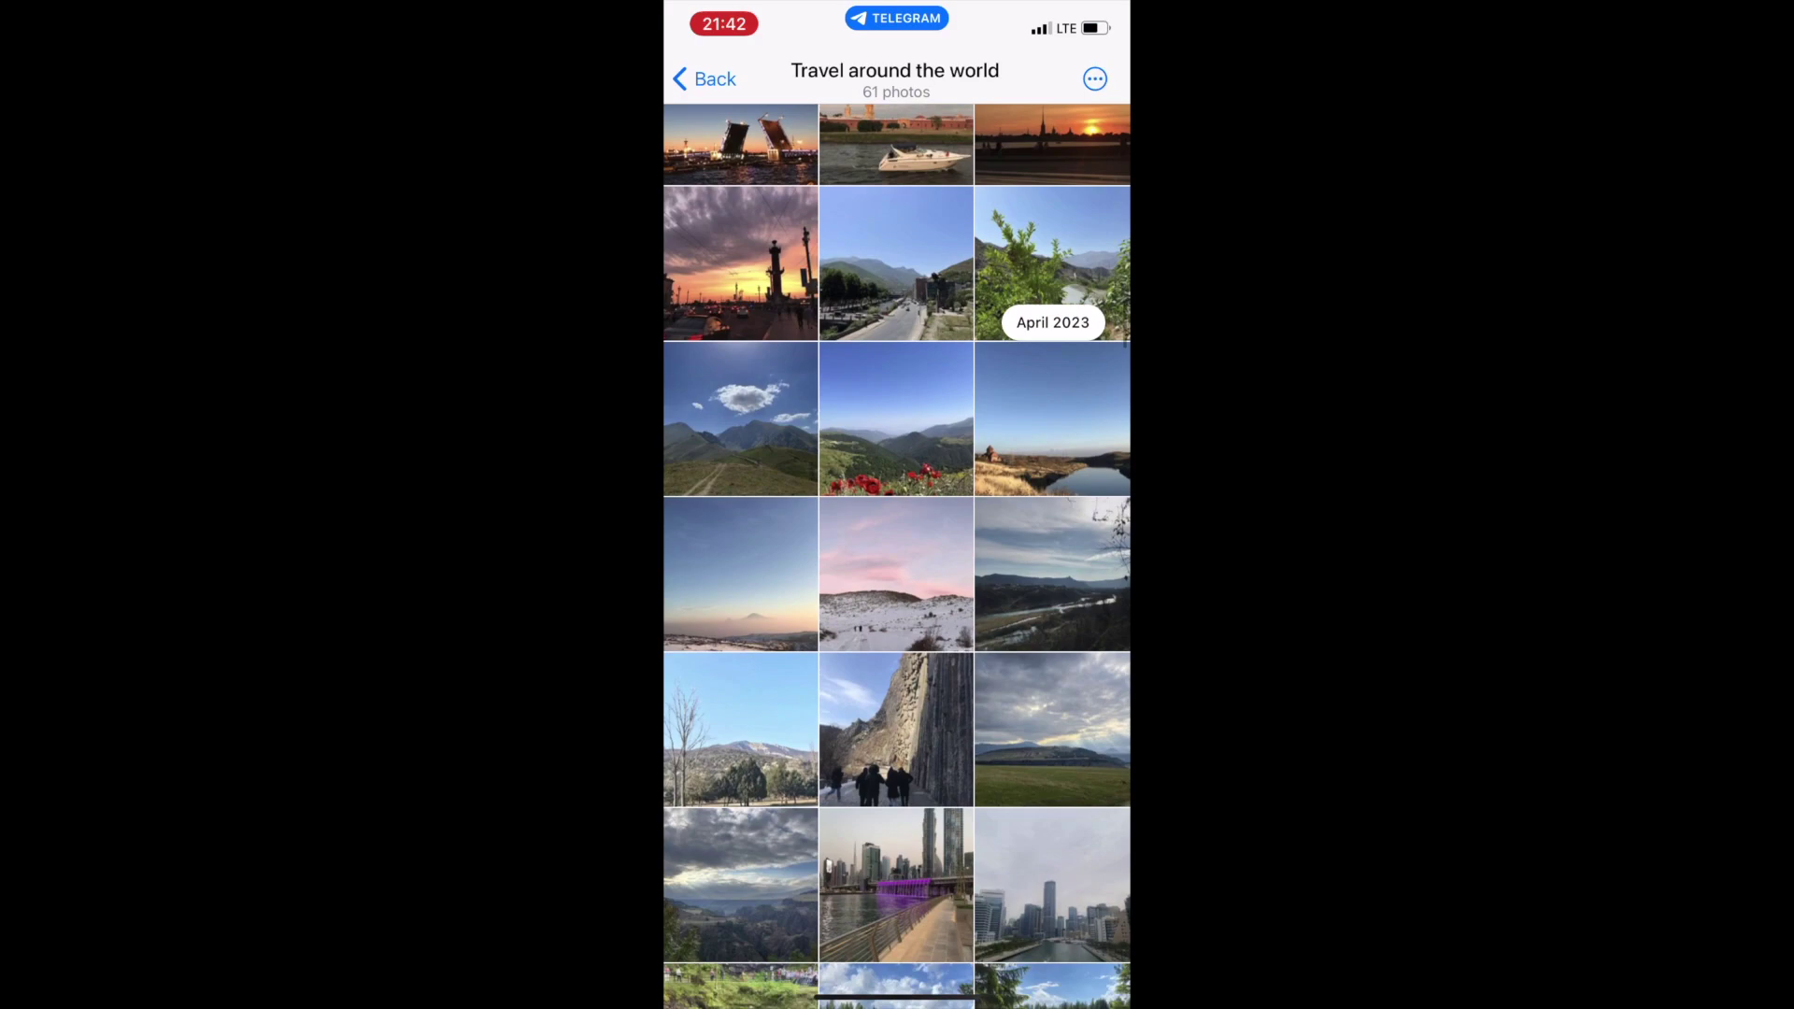
scroll(897, 561, down, 3)
scroll(897, 561, down, 3)
scroll(898, 561, down, 1)
scroll(898, 561, down, 4)
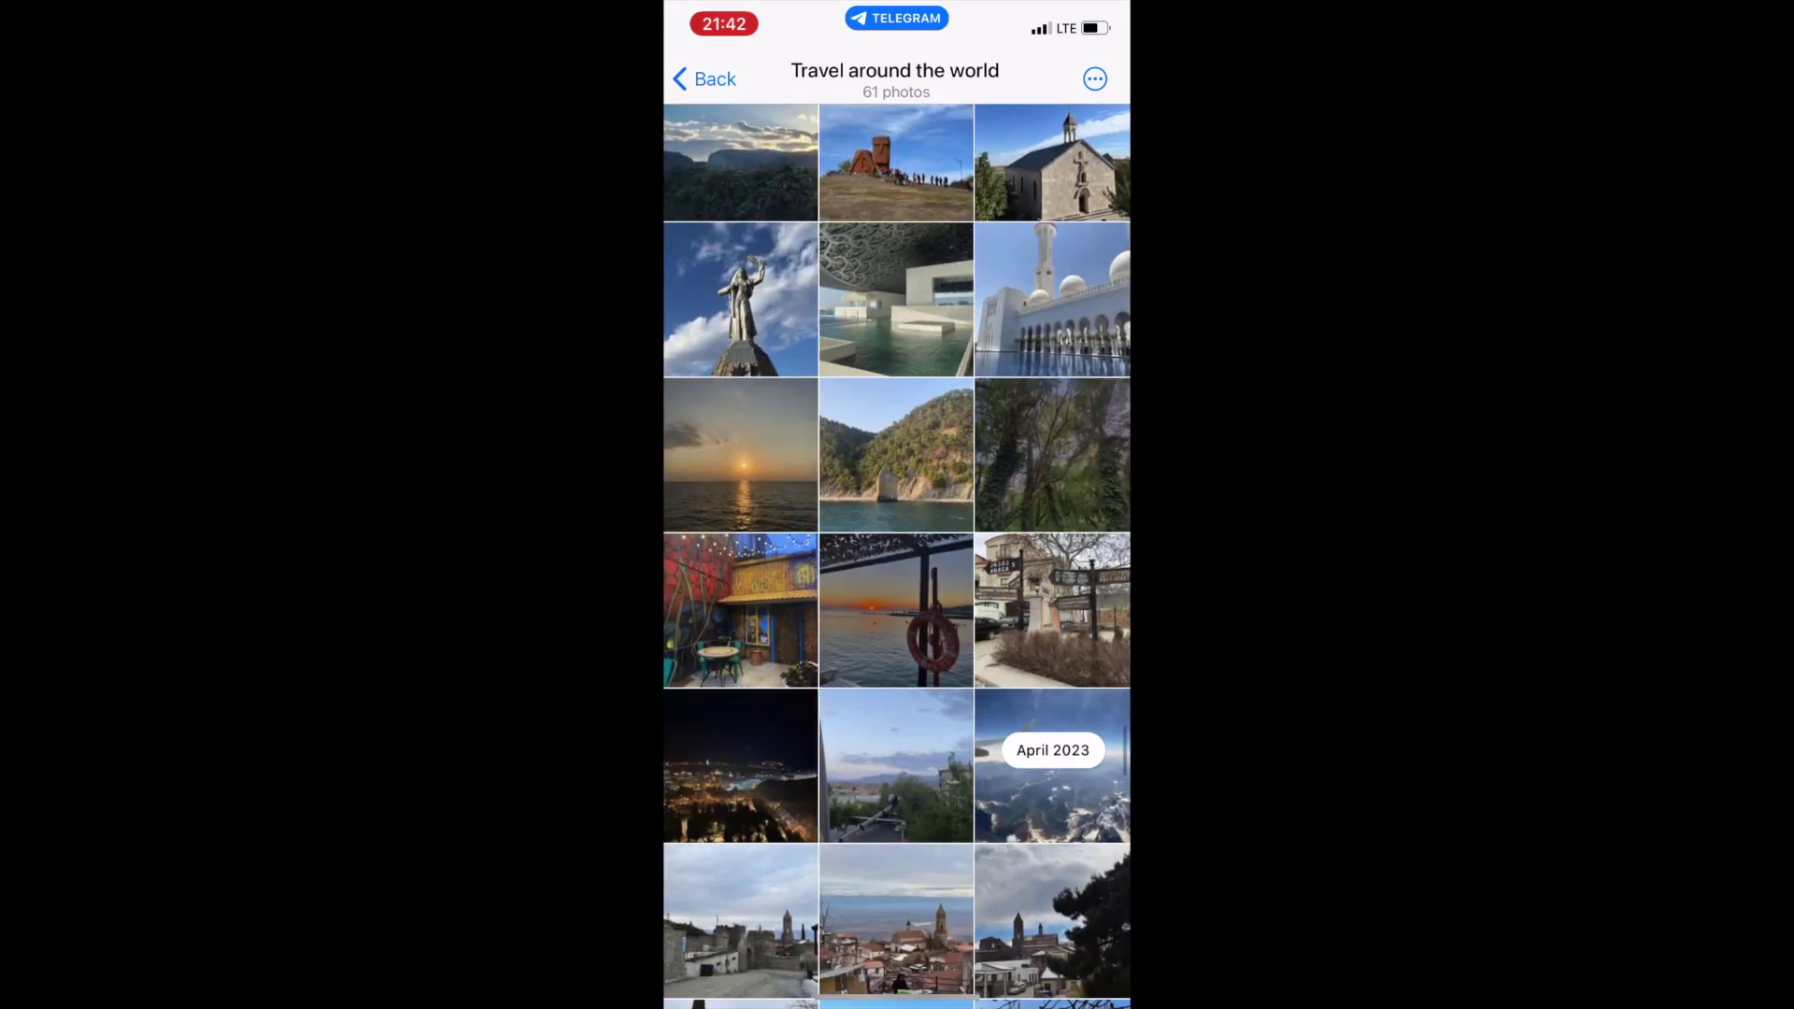
scroll(897, 561, up, 3)
scroll(898, 560, up, 3)
scroll(897, 561, up, 3)
scroll(897, 560, up, 3)
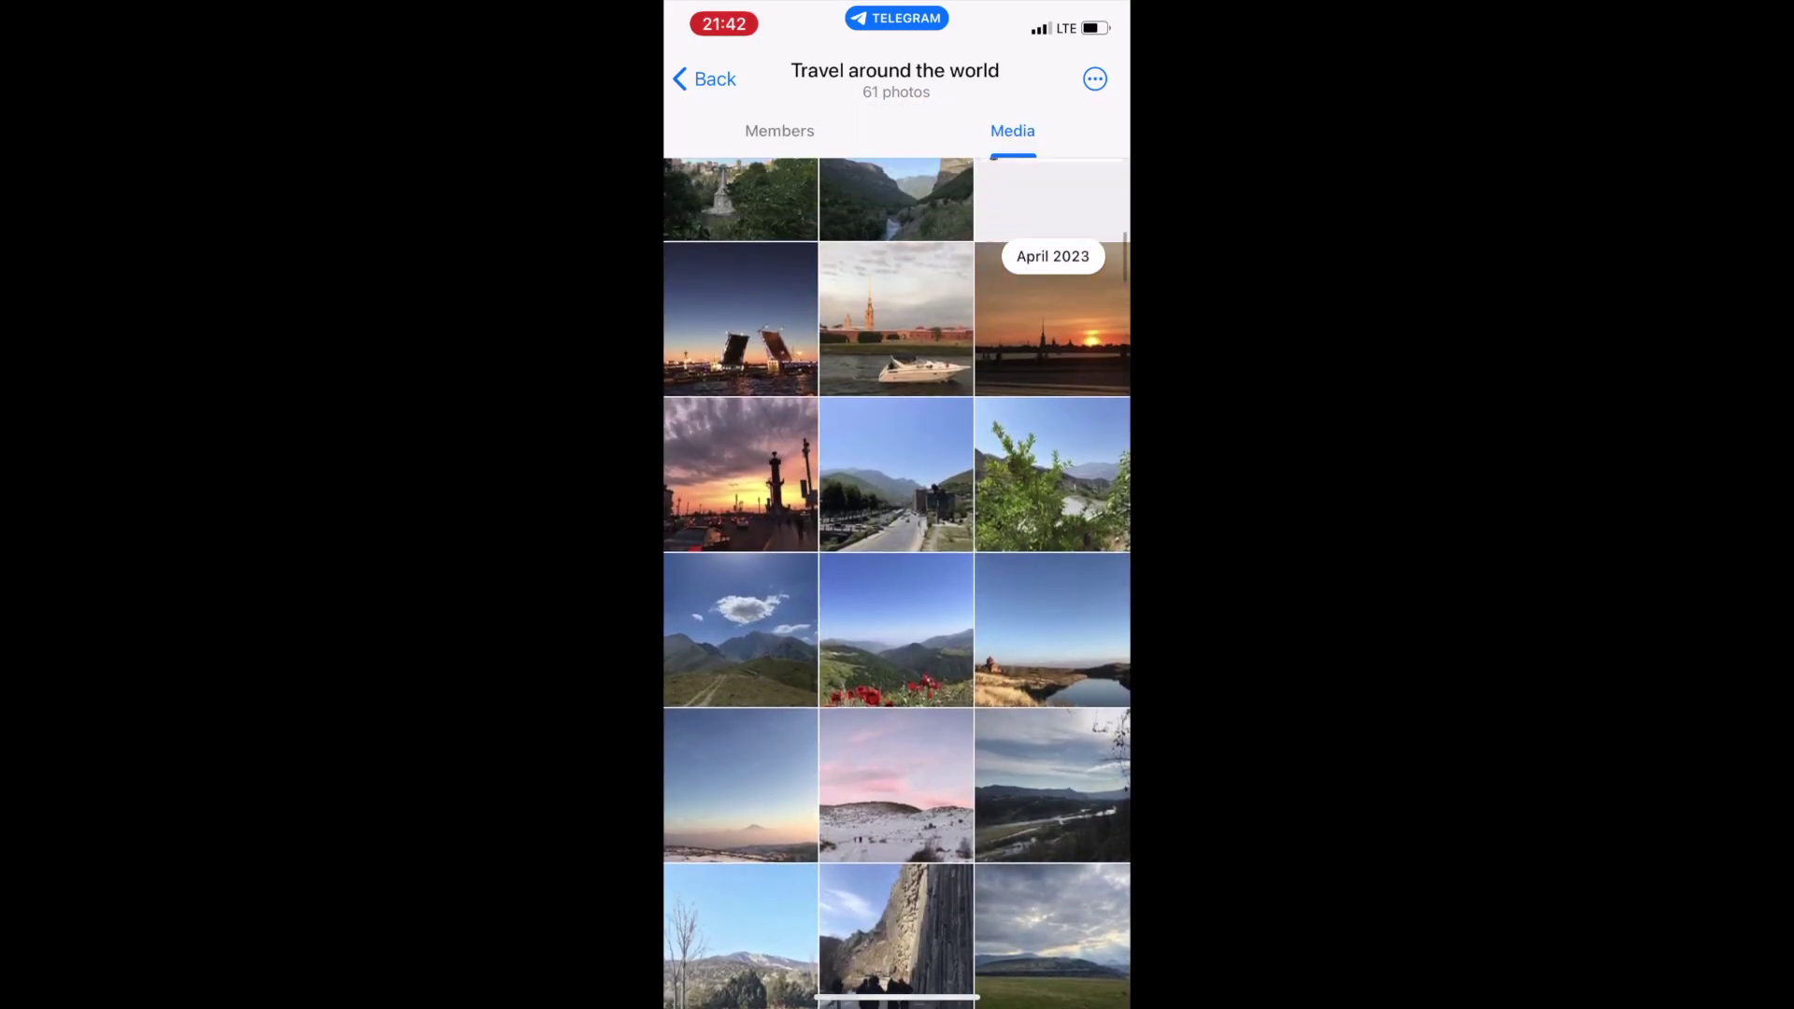
scroll(897, 560, down, 3)
scroll(897, 562, down, 3)
scroll(897, 562, down, 2)
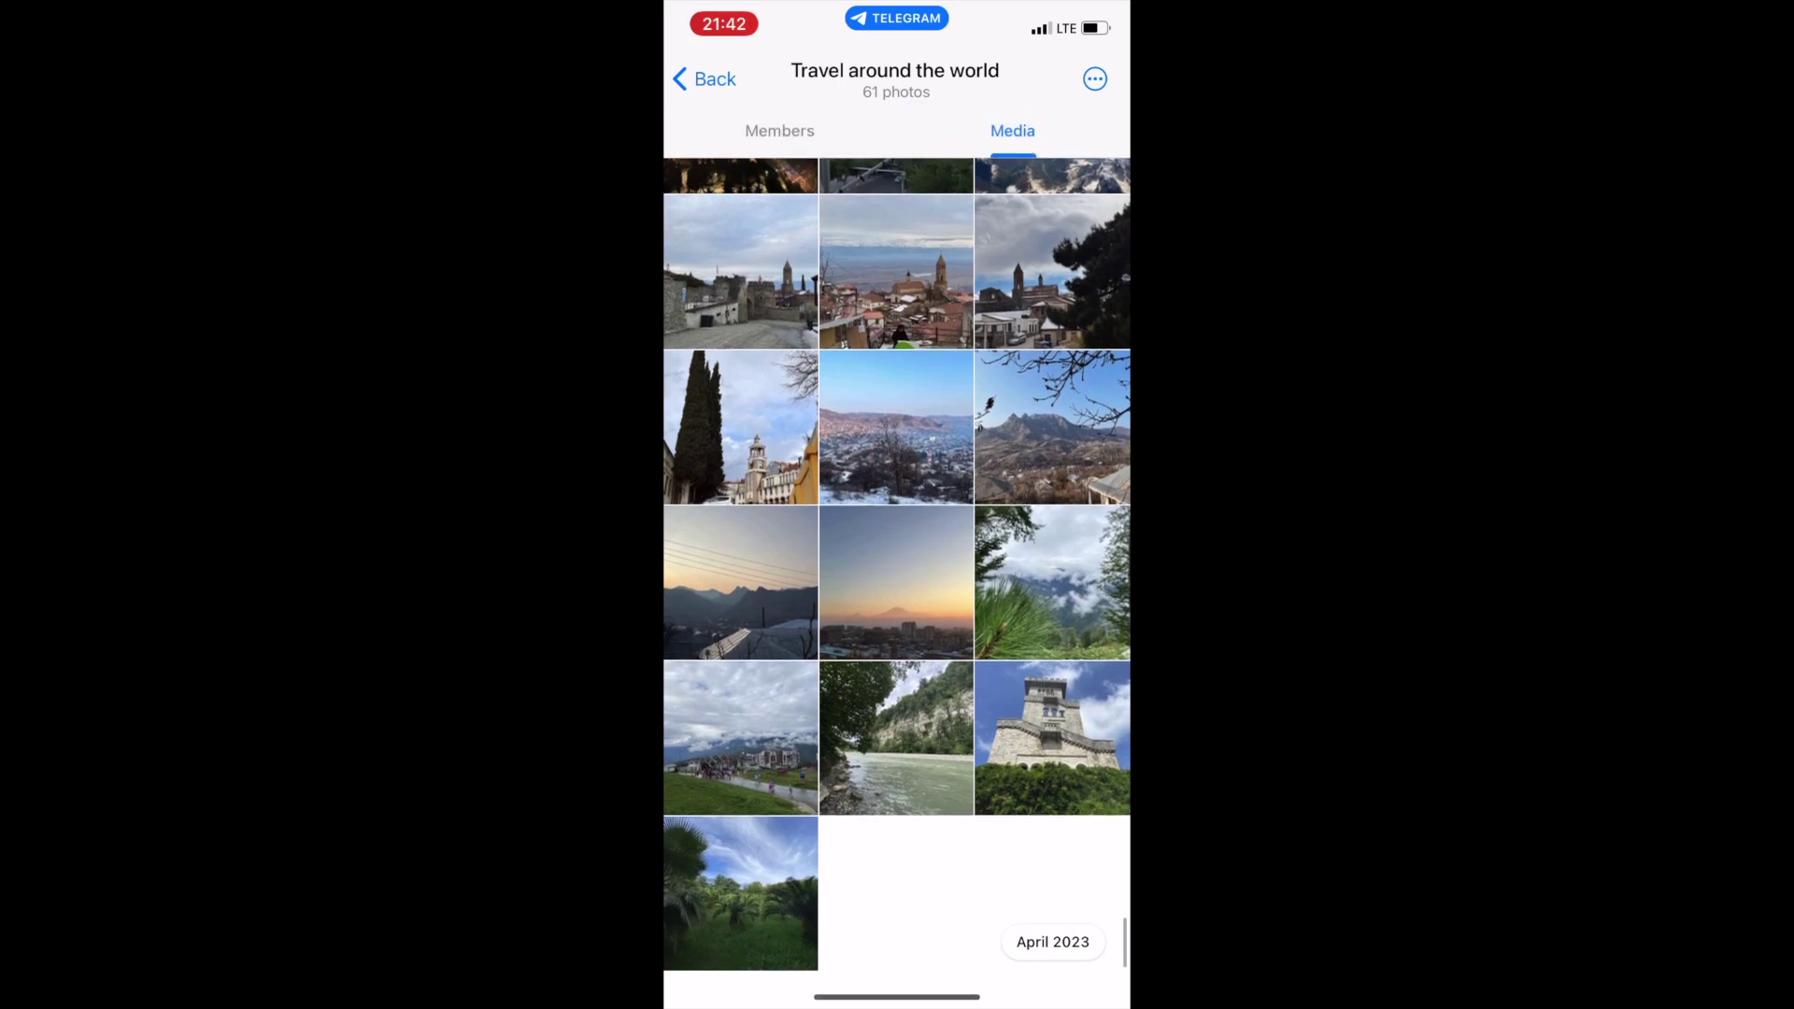
scroll(897, 561, up, 5)
drag(674, 561, 1030, 561)
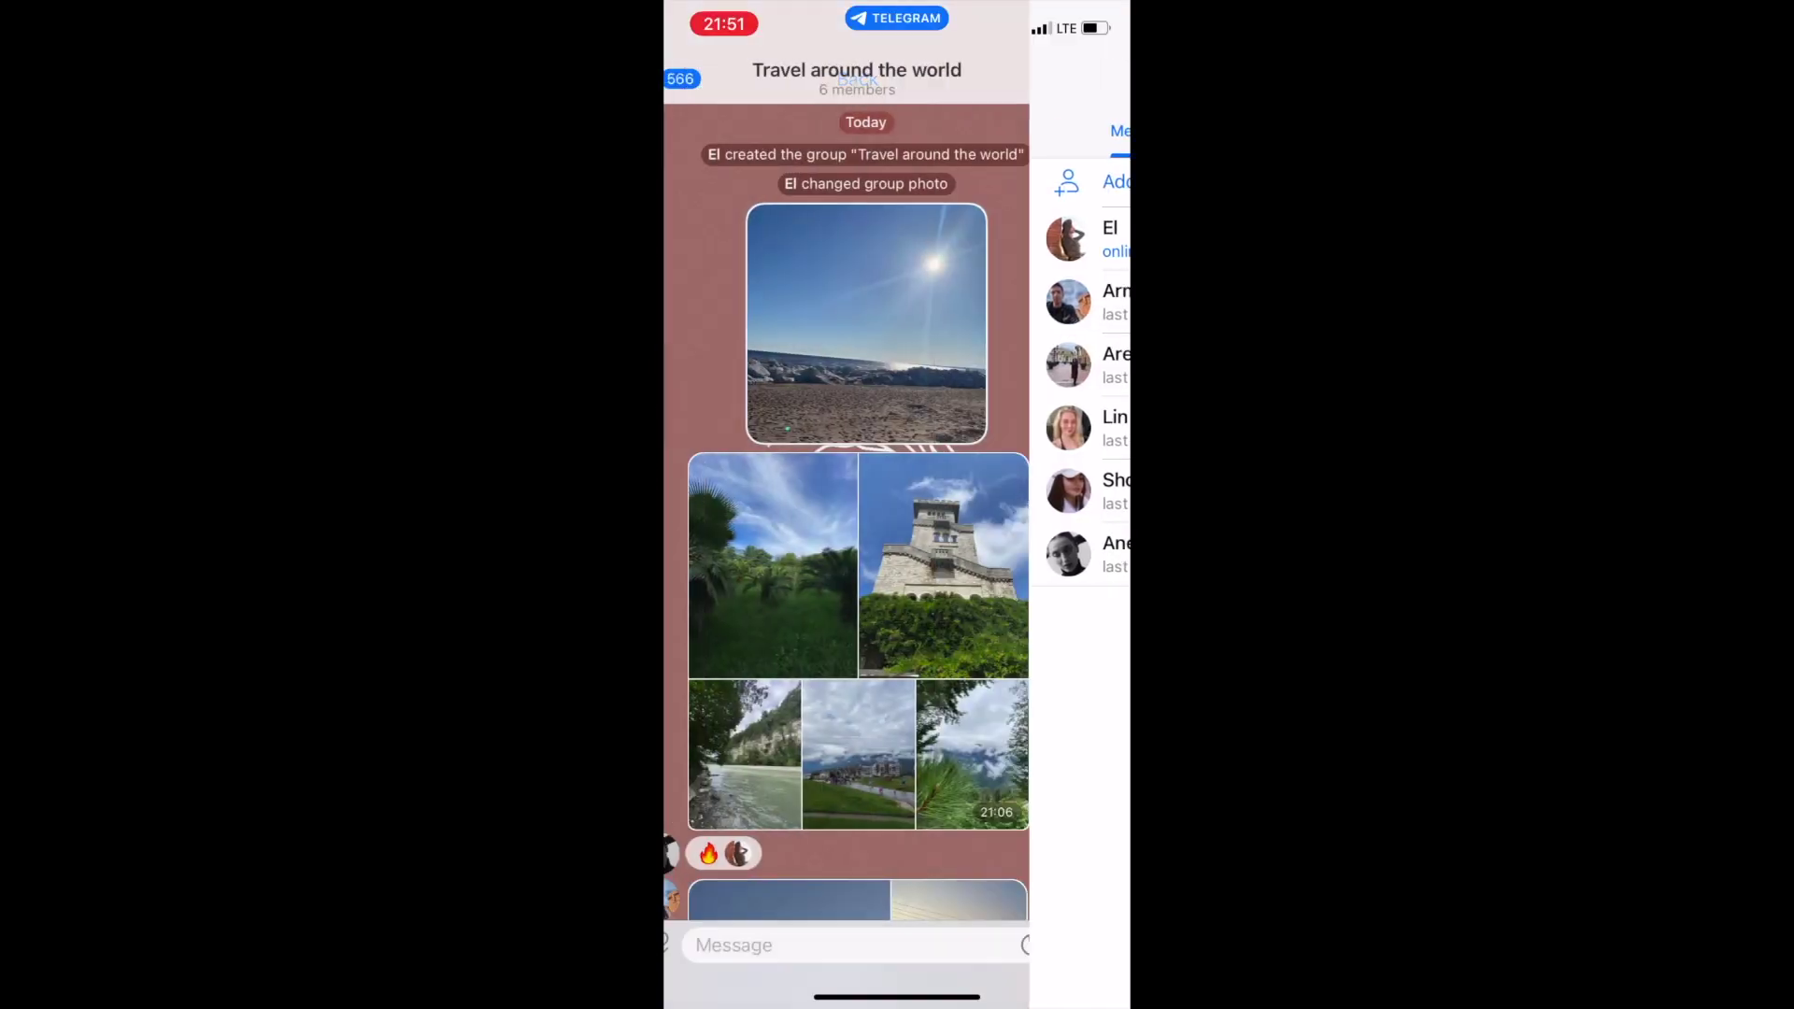
Visit the 8 Great Movies channel in the Work folder, then open The New York Times World.
click(679, 79)
drag(729, 561, 1094, 561)
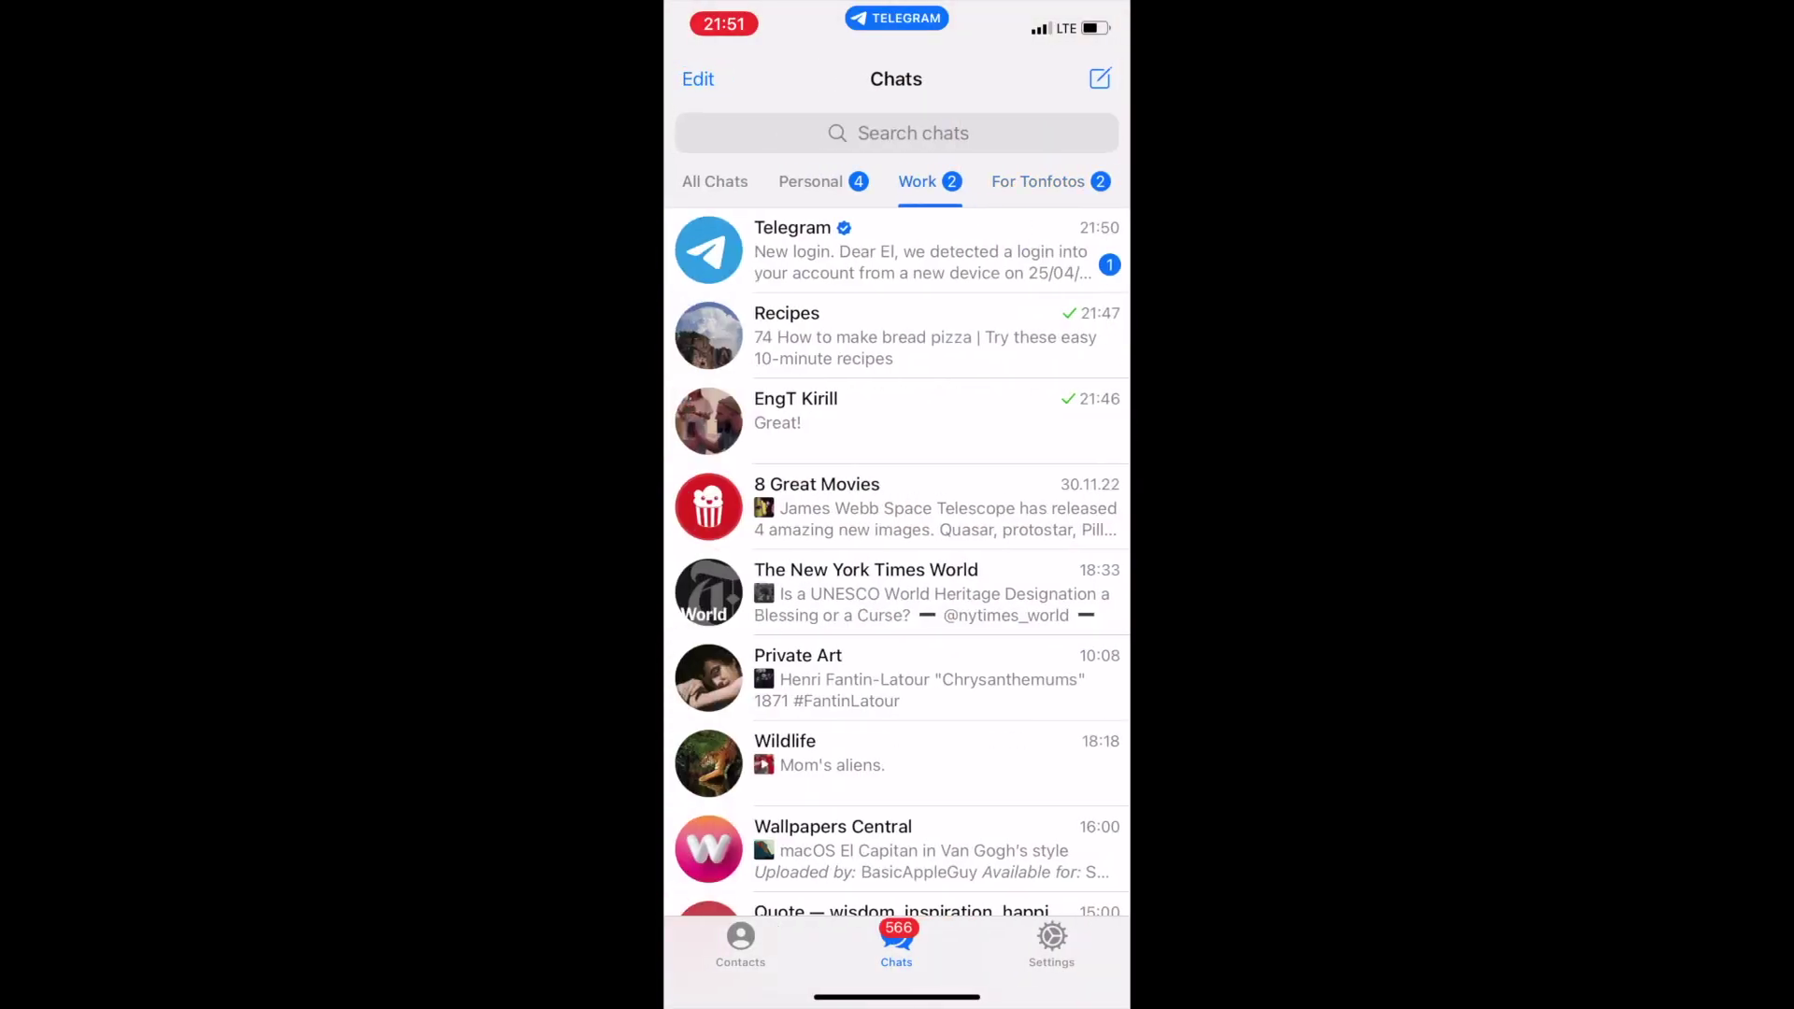
click(898, 506)
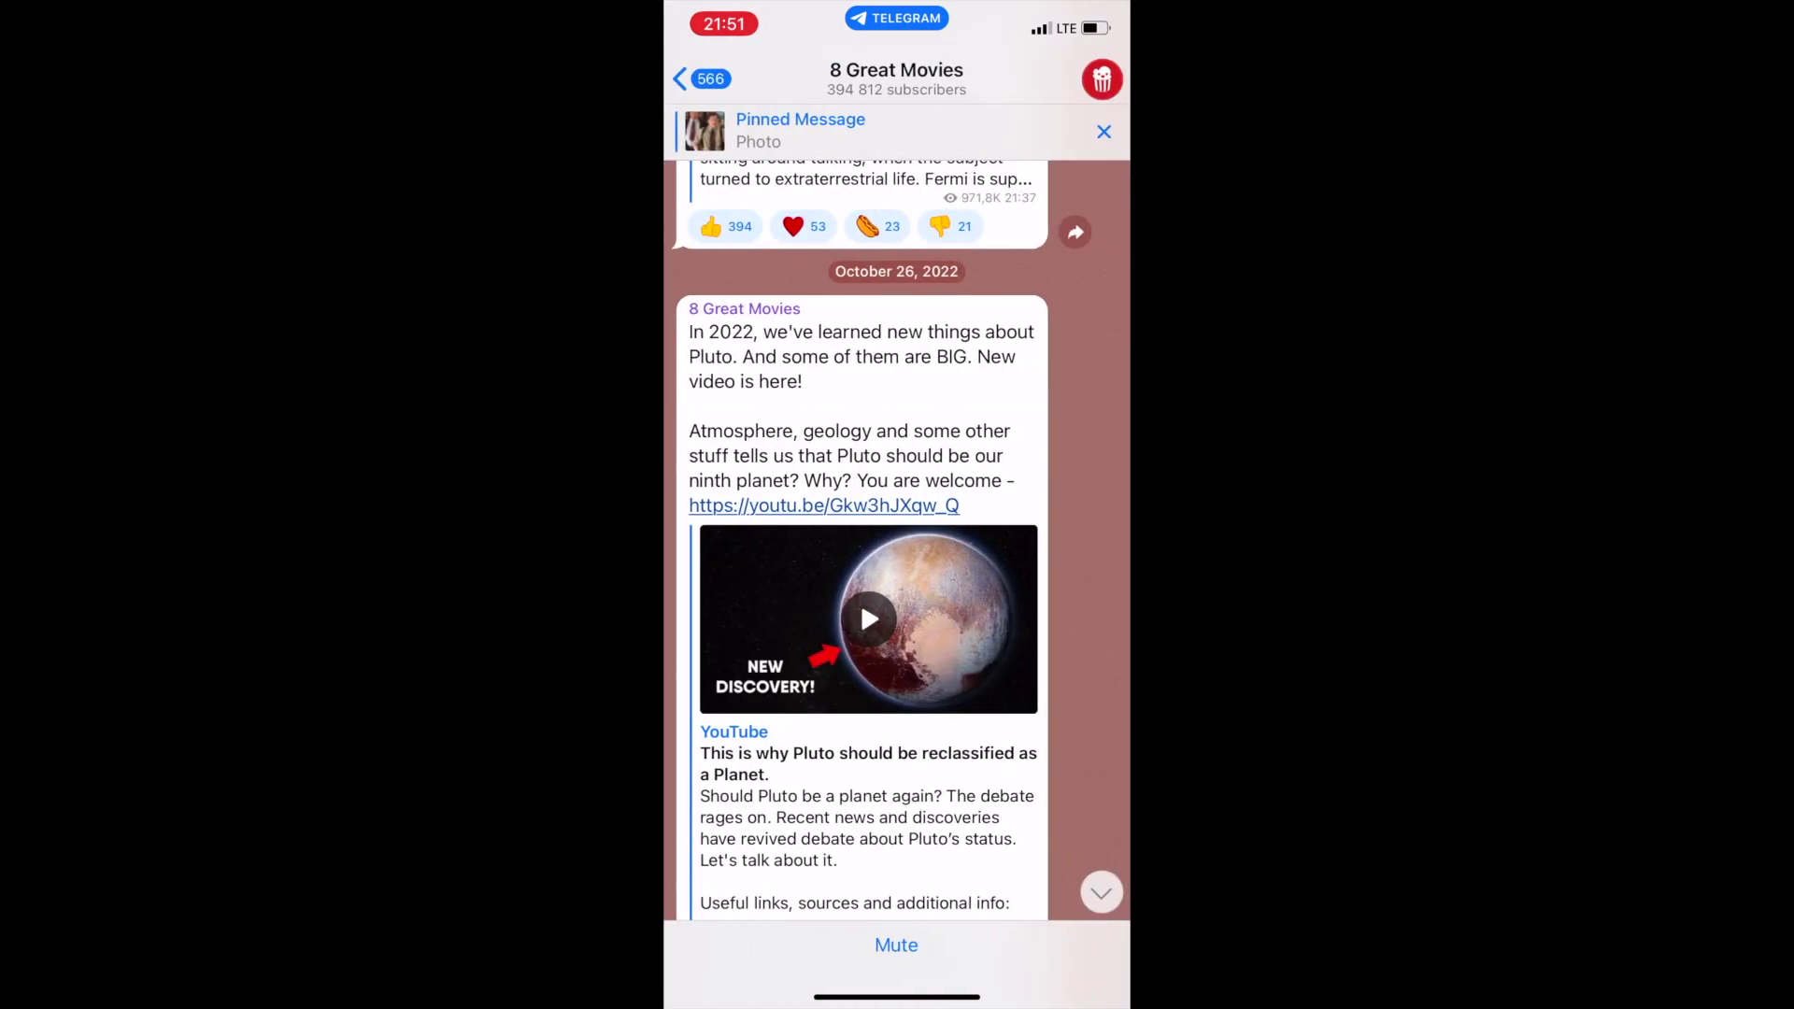
drag(674, 560, 1094, 561)
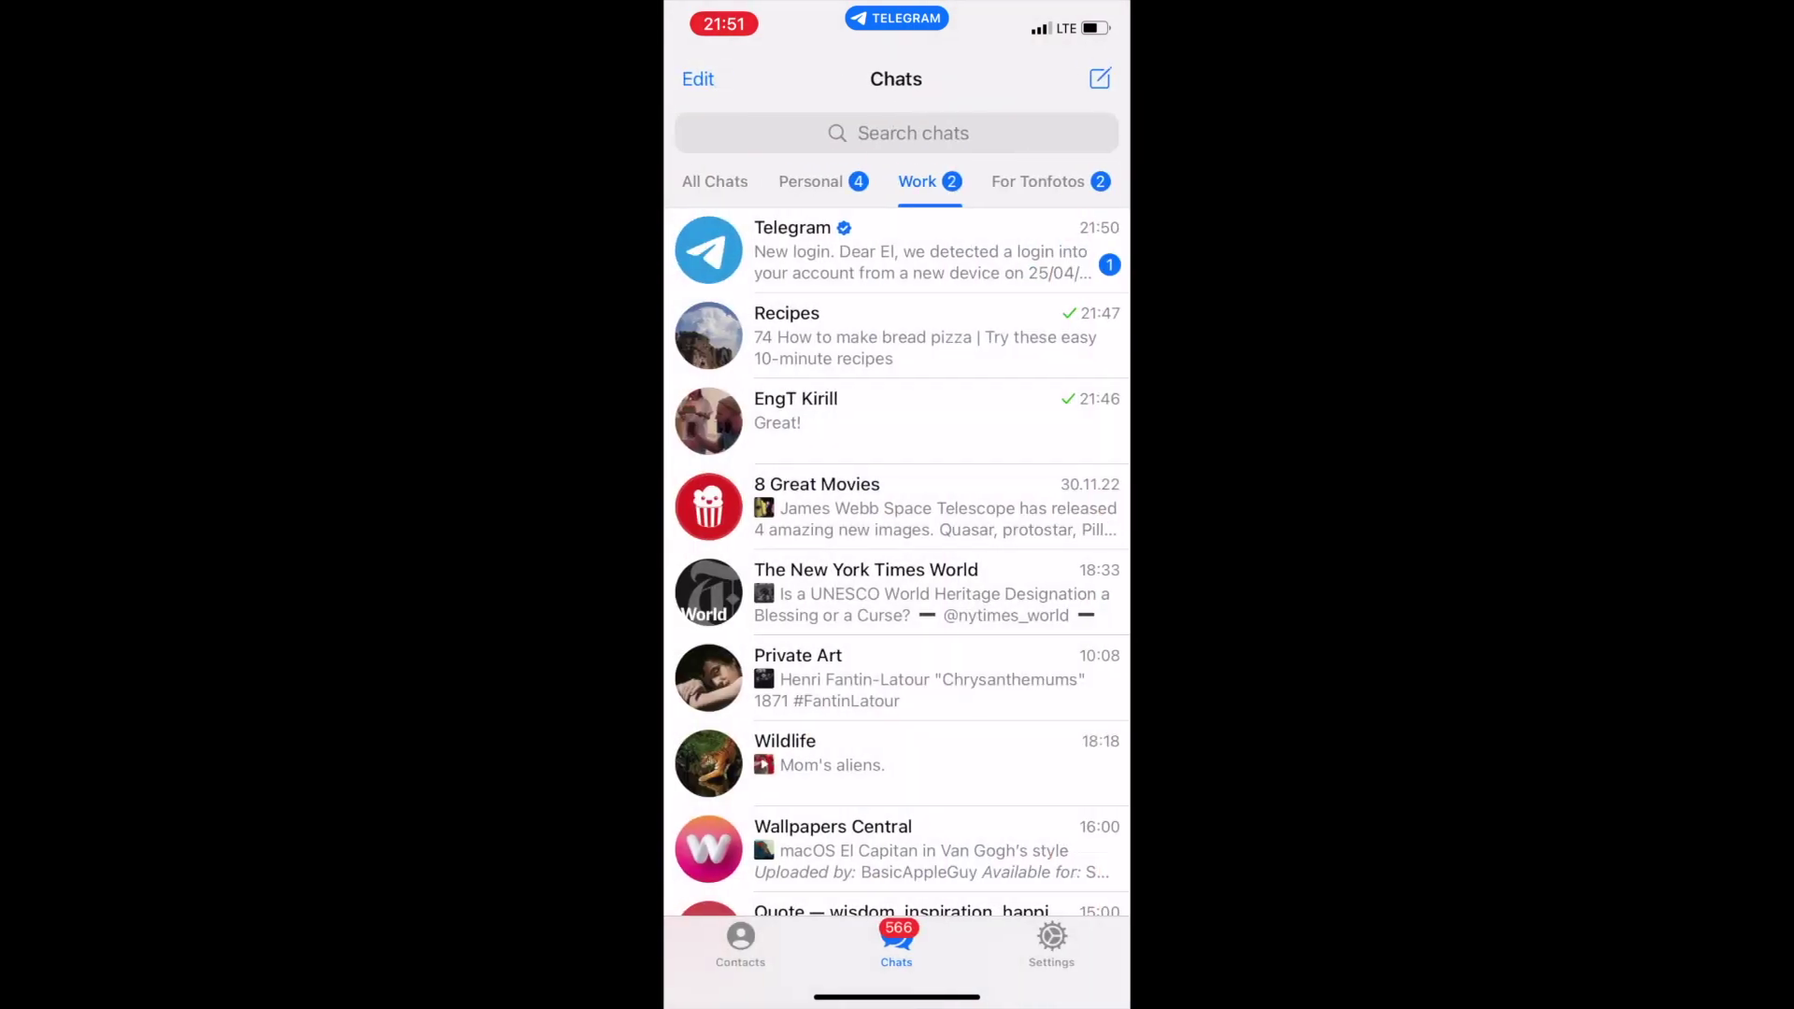
click(897, 570)
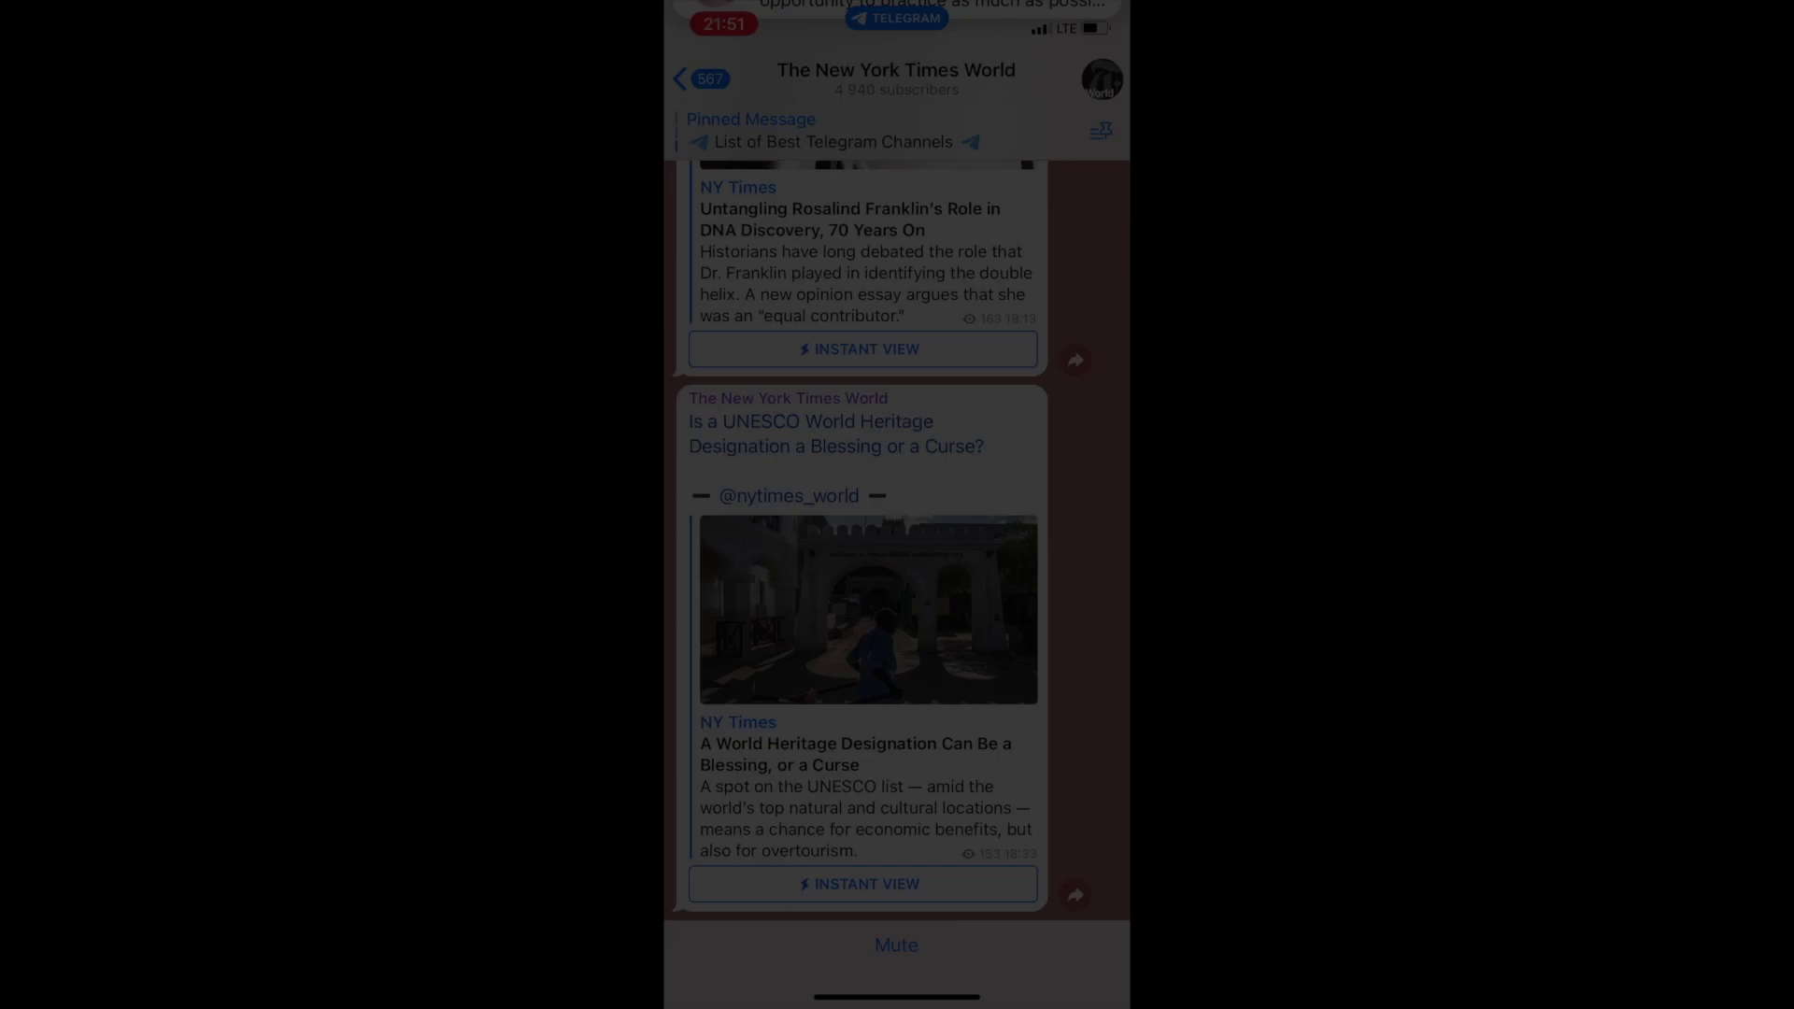
scroll(943, 484, up, 5)
scroll(945, 497, up, 5)
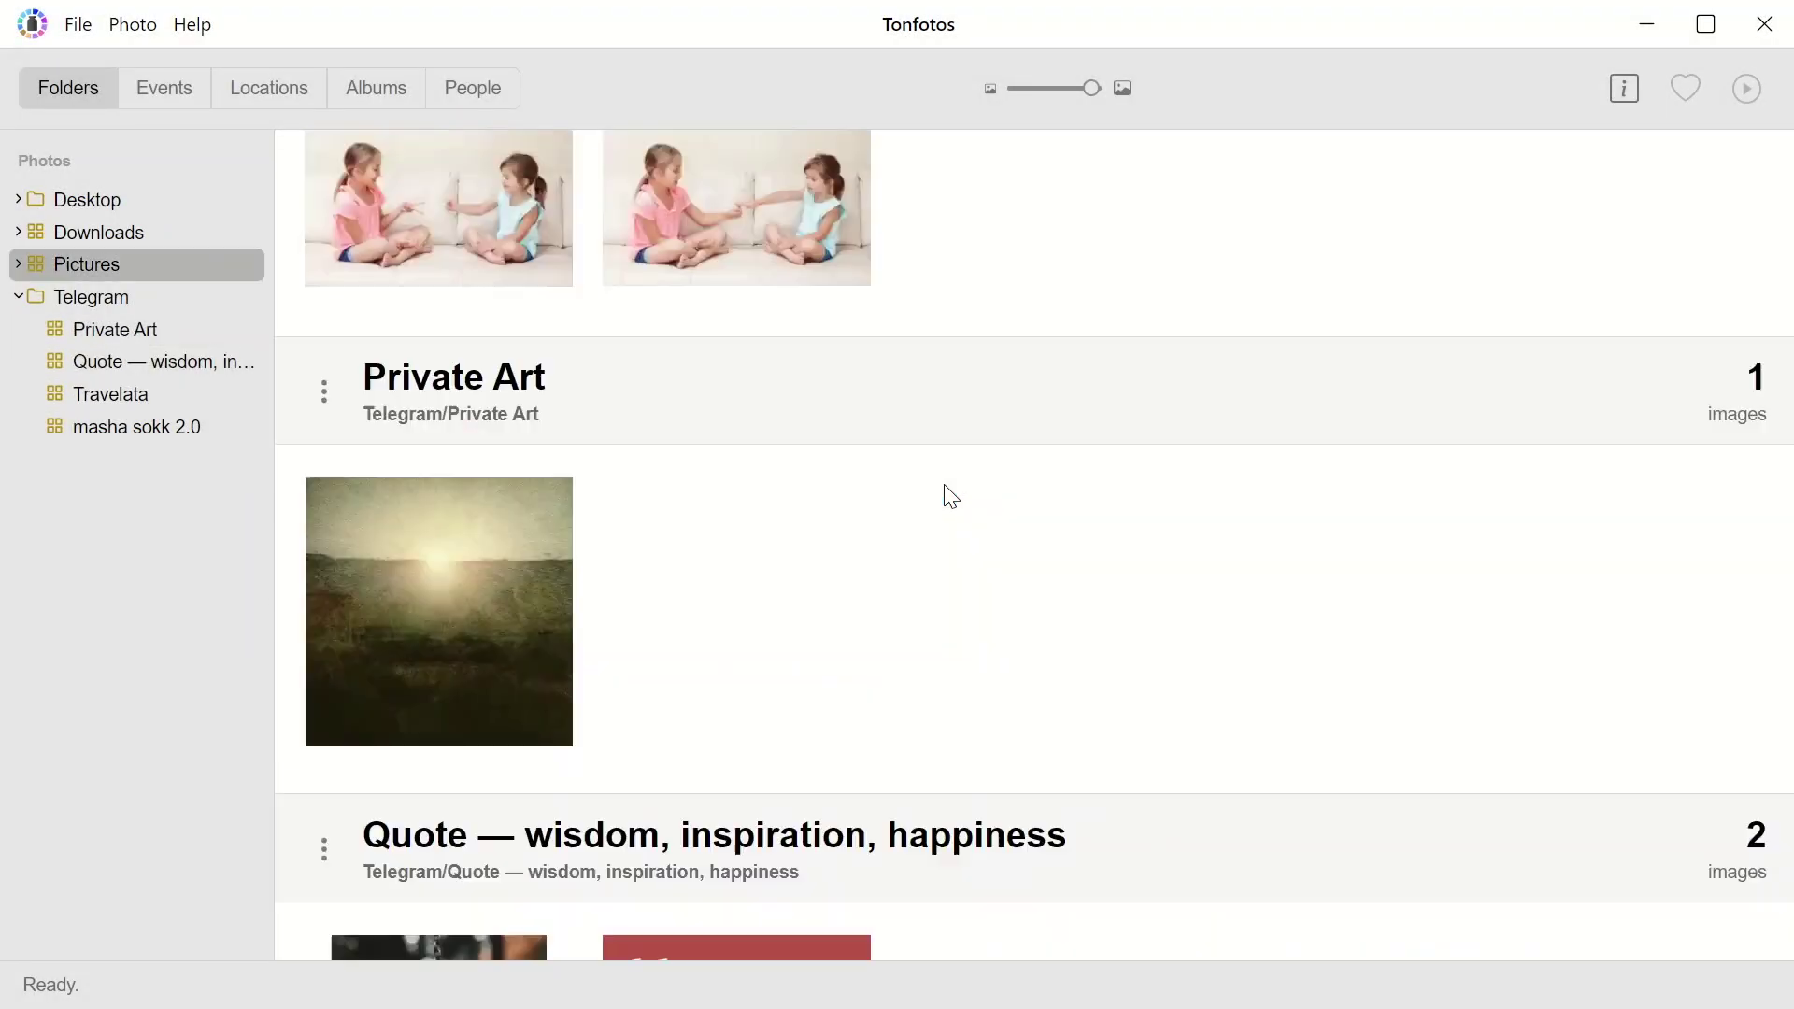
scroll(966, 500, up, 3)
scroll(928, 493, up, 3)
scroll(926, 493, down, 5)
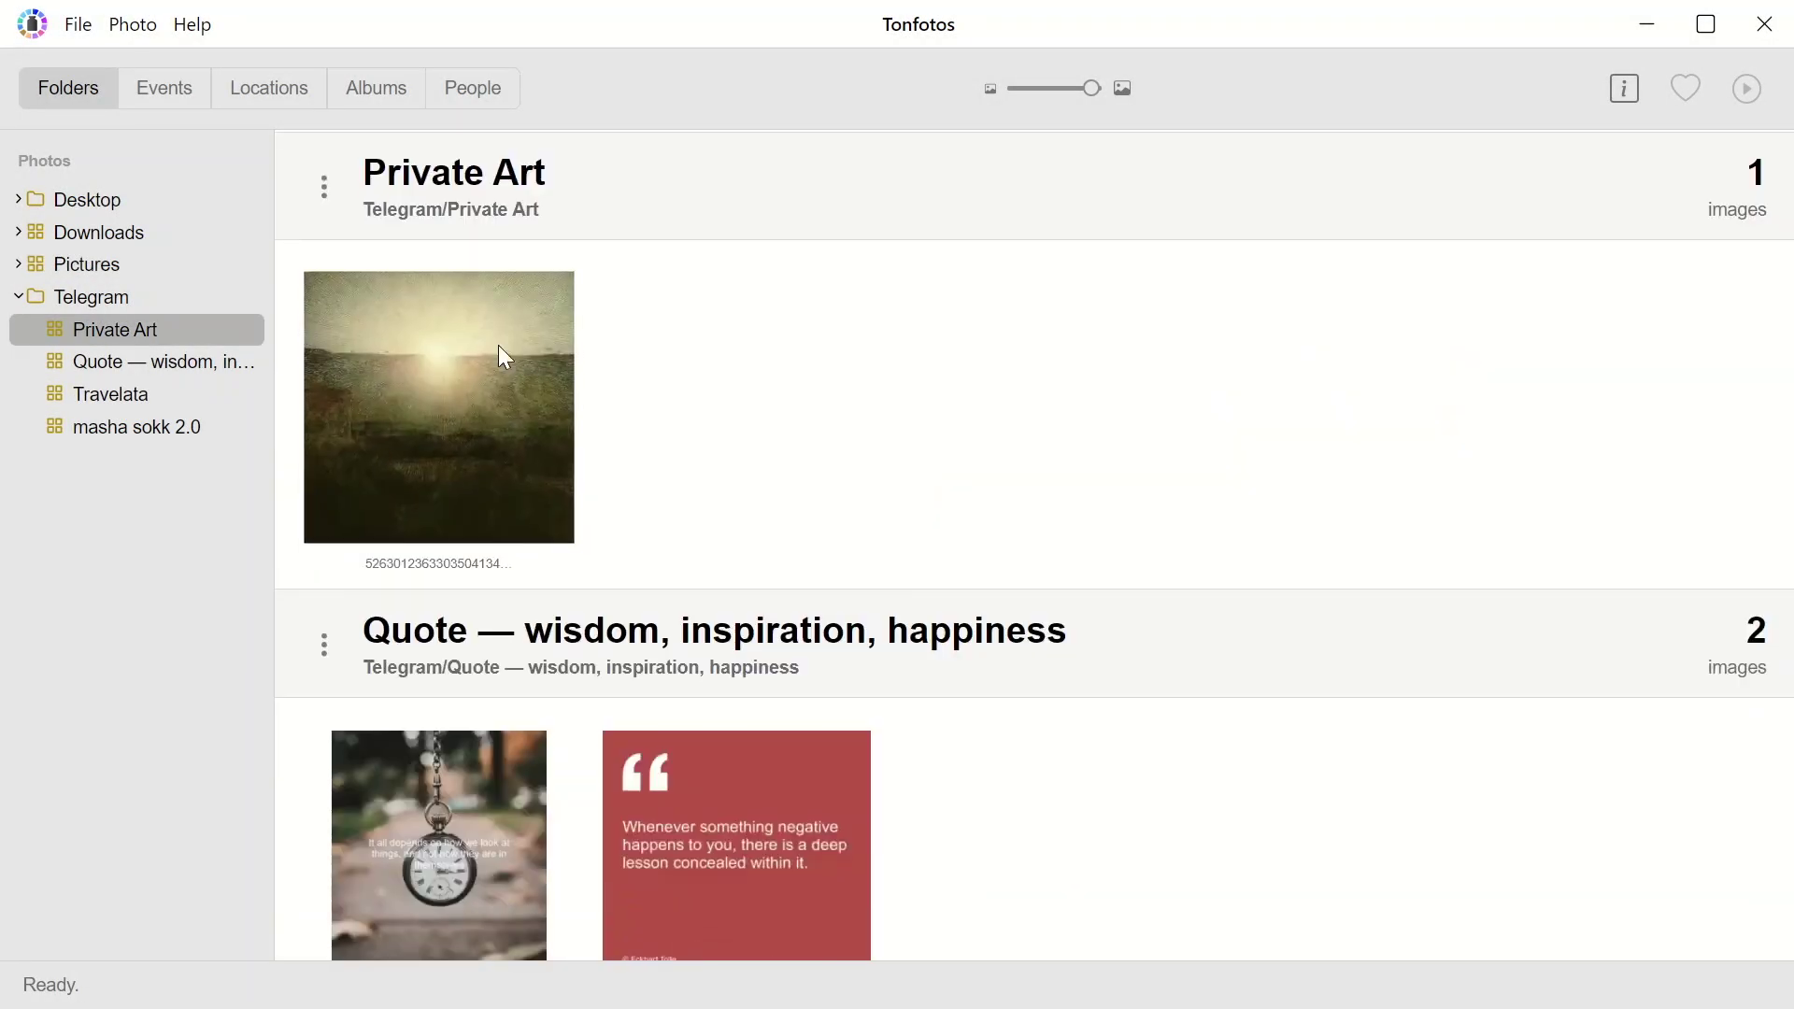
Unfollow the Quote — wisdom, inspiration, happiness chat and delete its downloaded files.
right_click(117, 361)
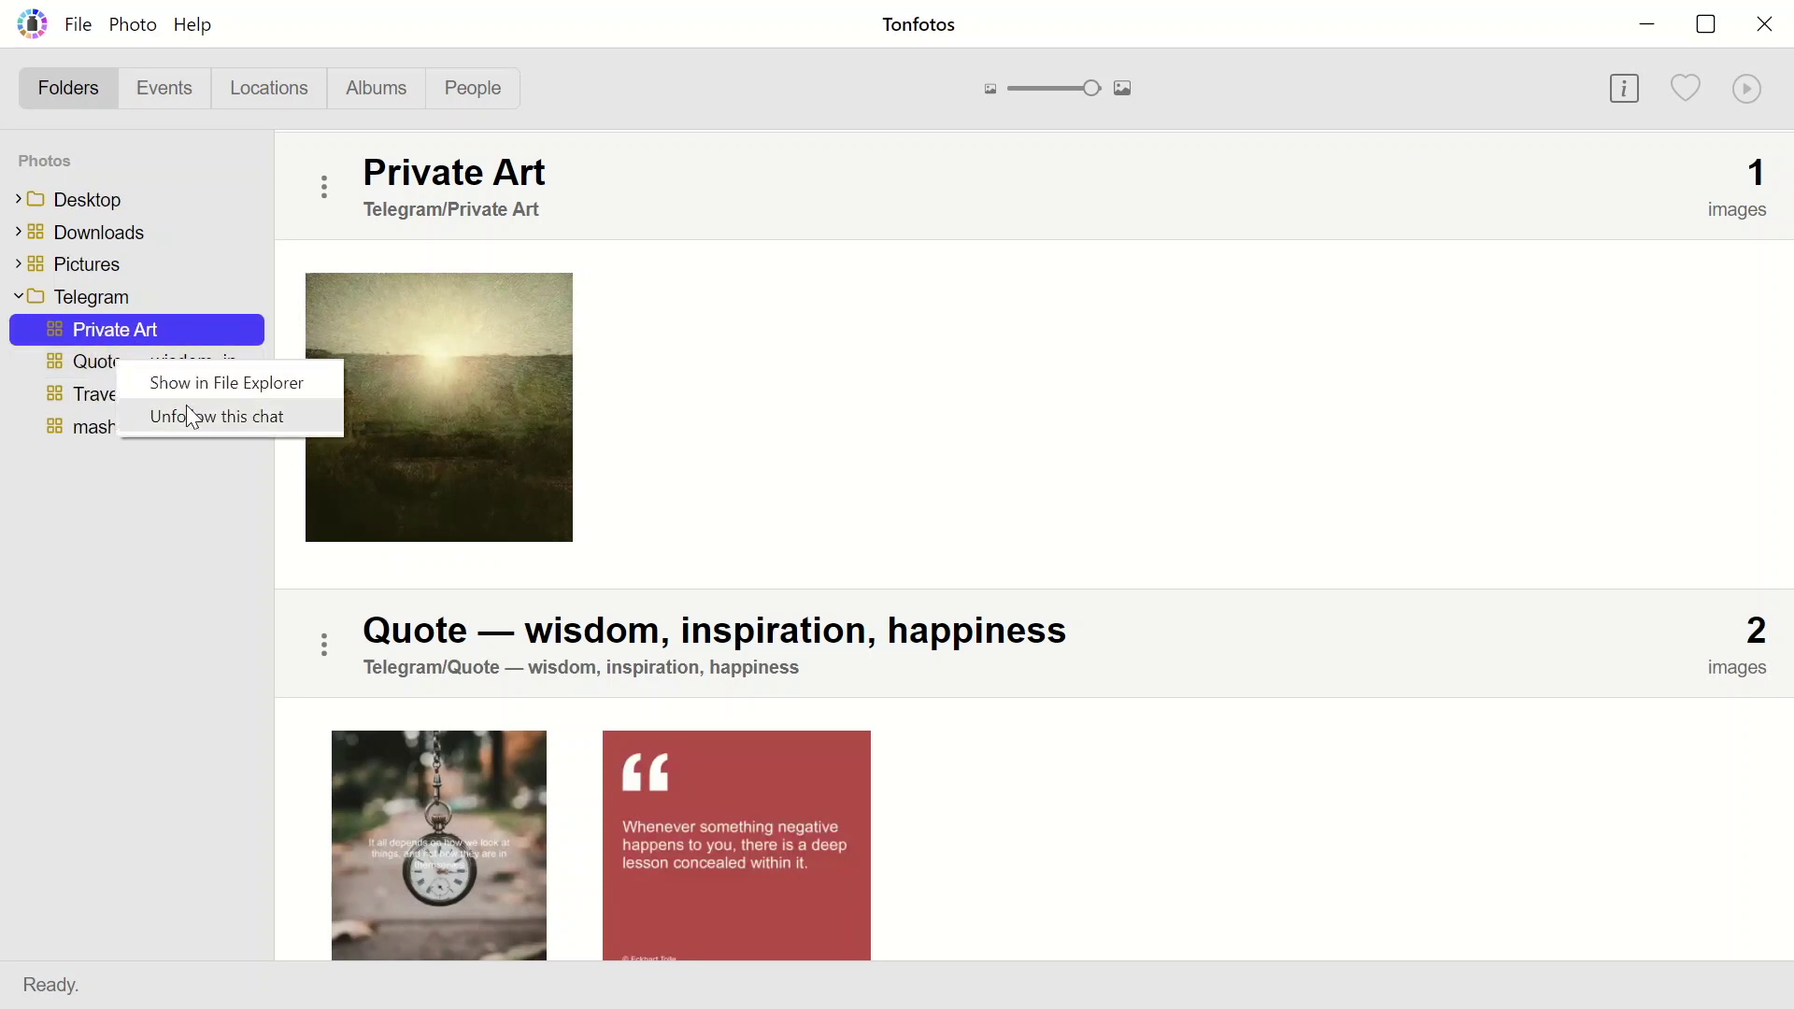
click(190, 414)
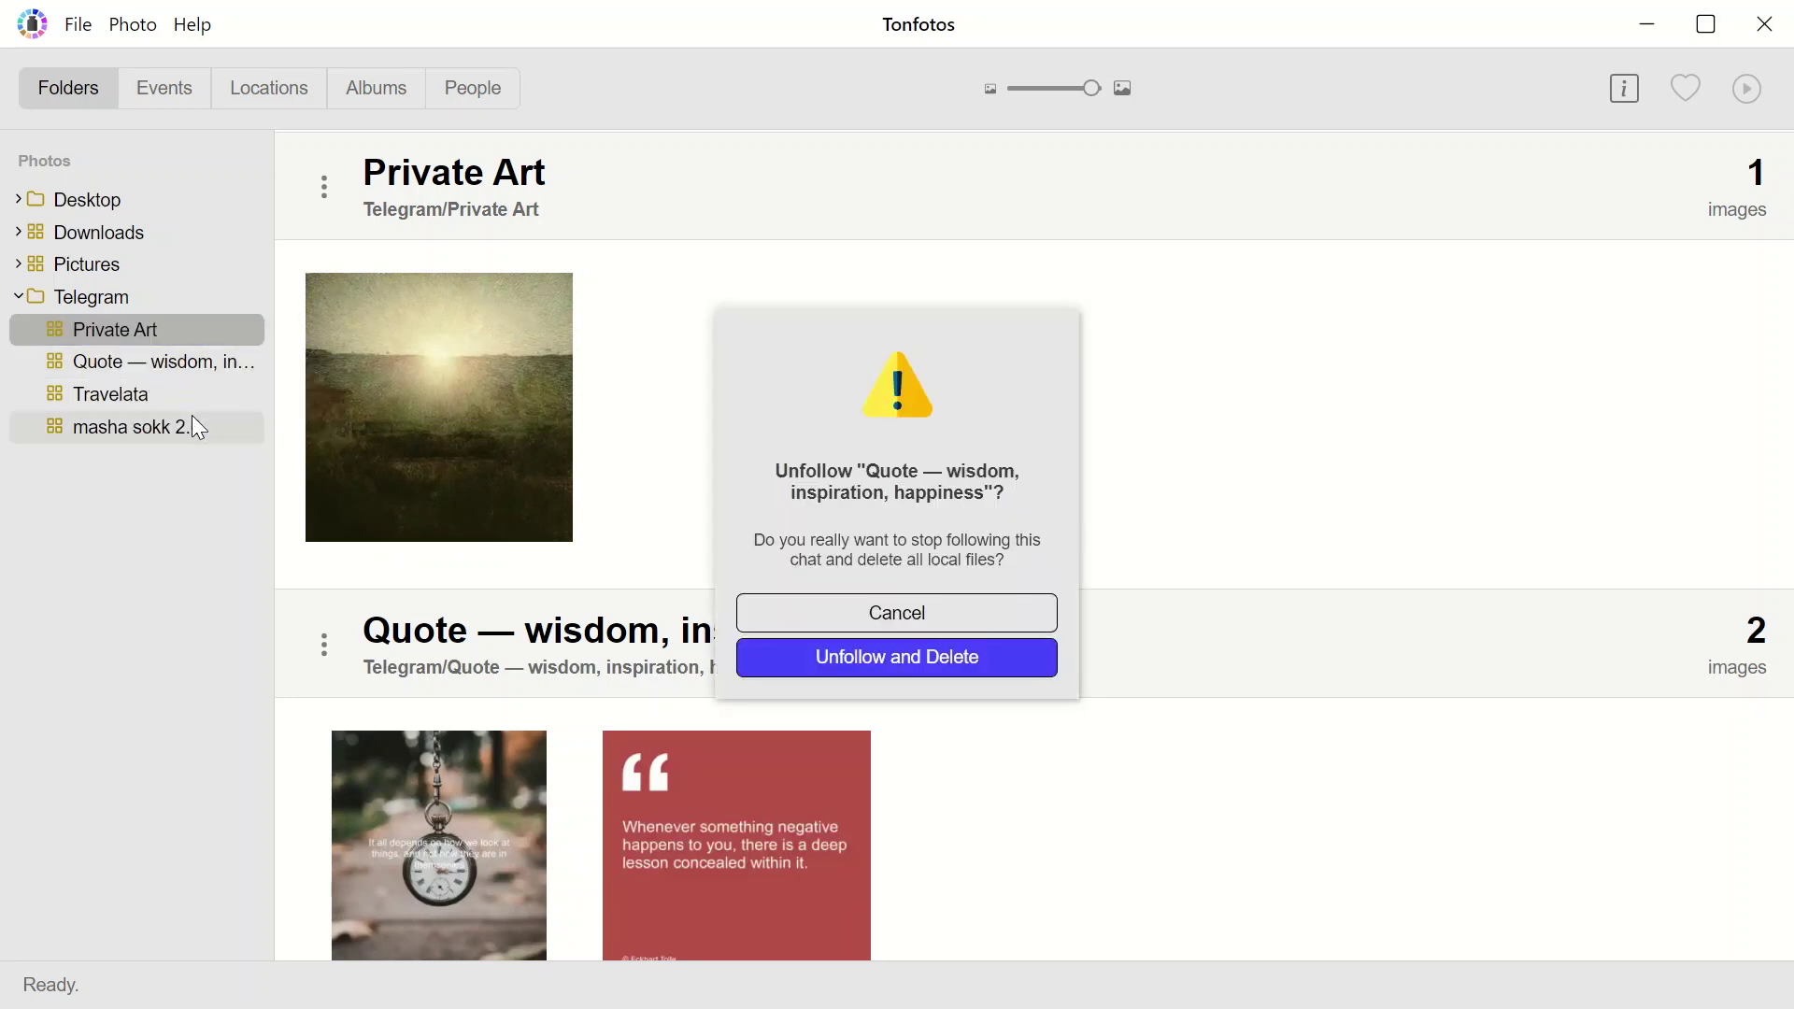
click(917, 659)
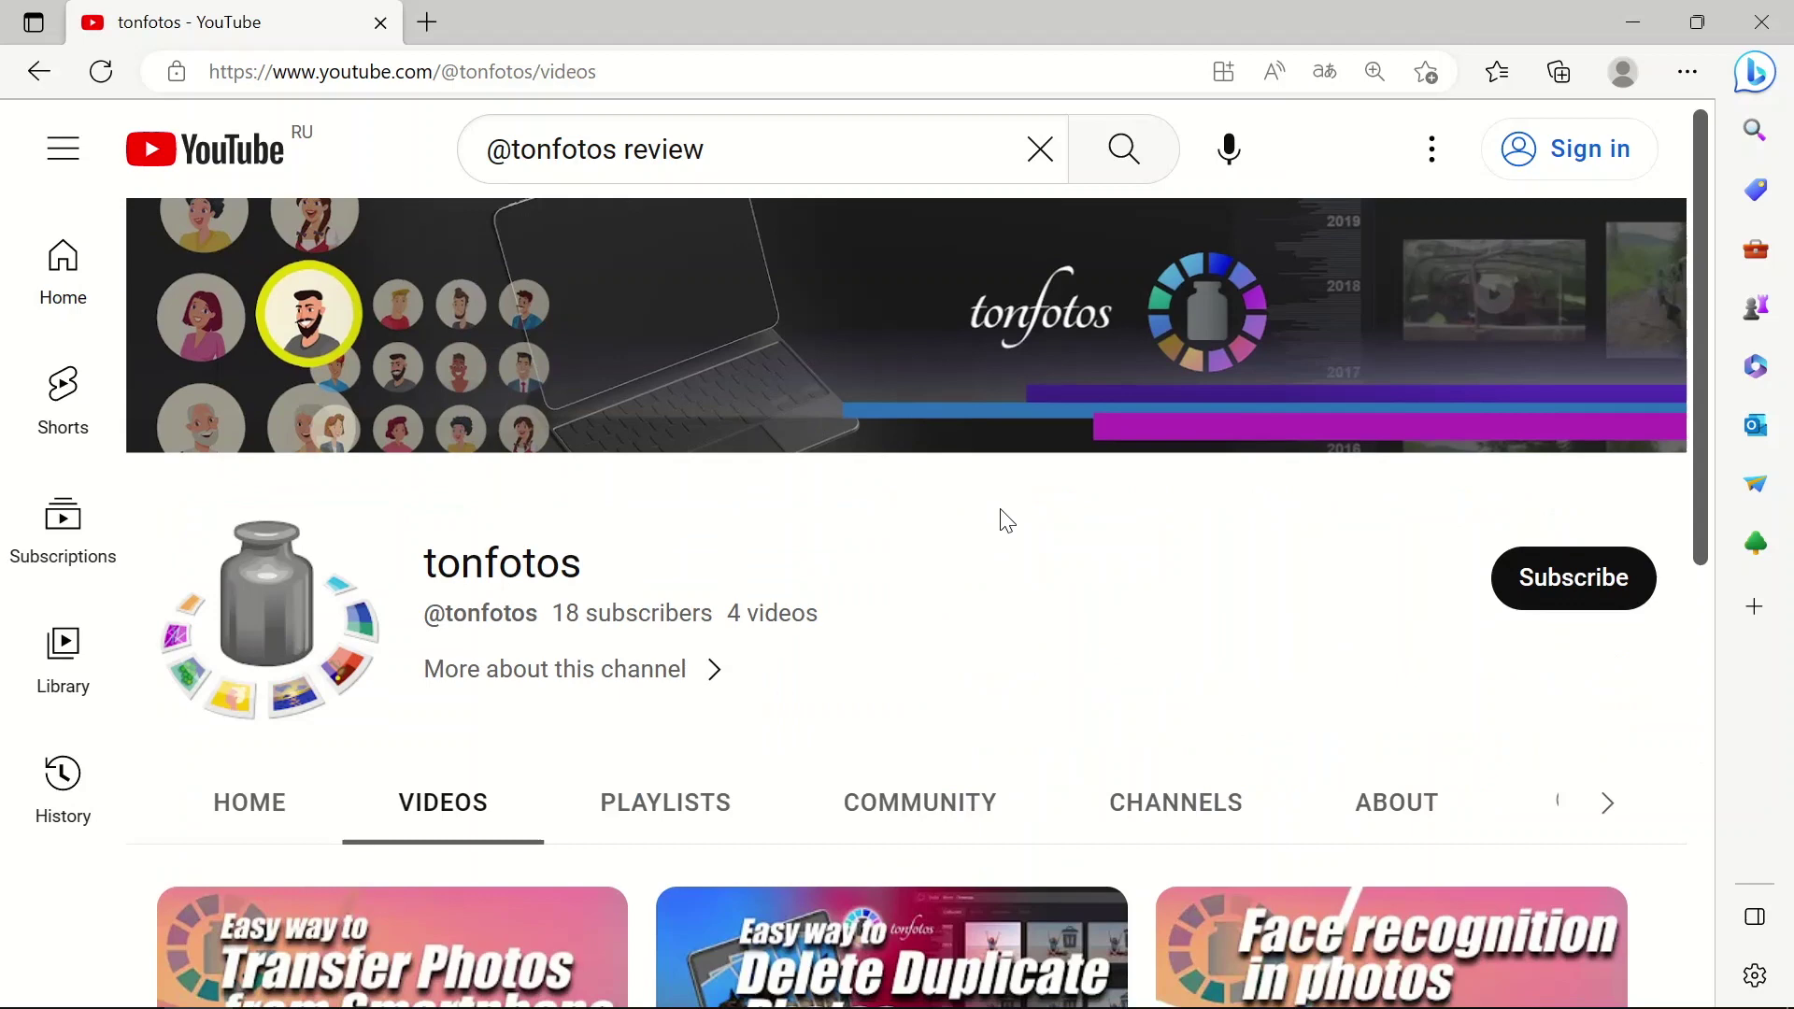
scroll(997, 517, down, 2)
scroll(997, 518, down, 2)
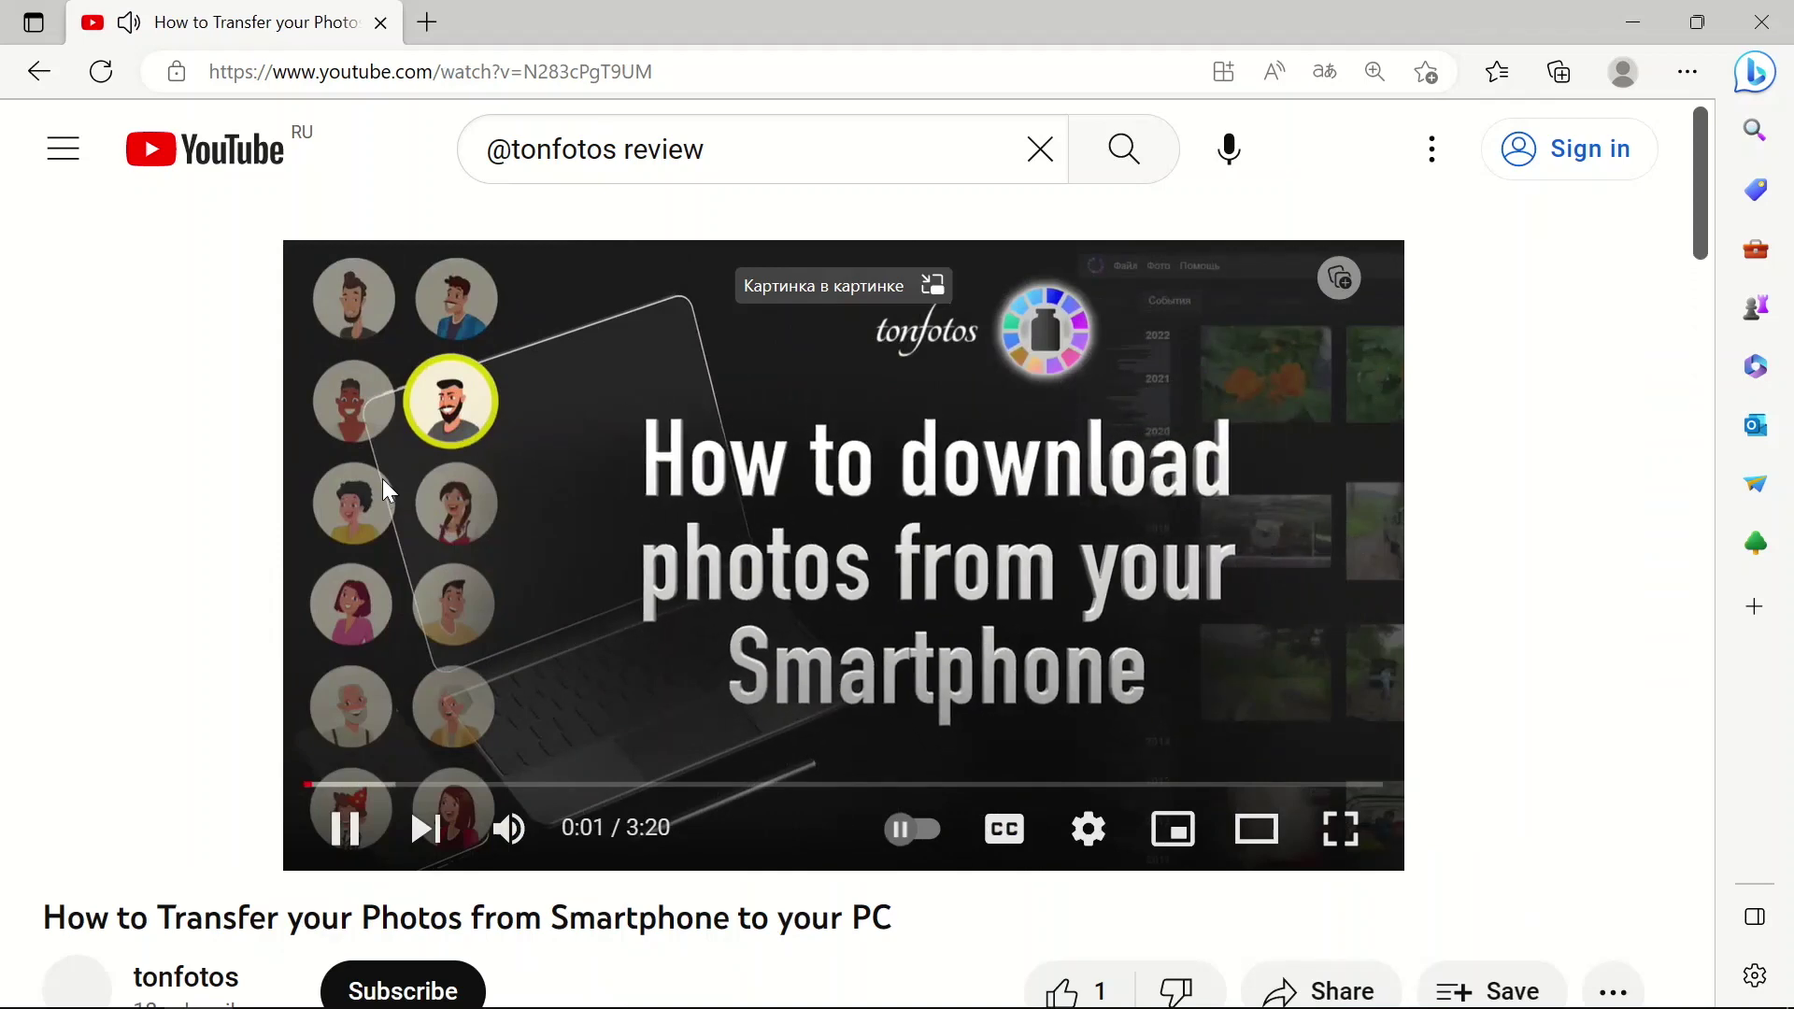
scroll(383, 478, down, 1)
drag(465, 648, 683, 650)
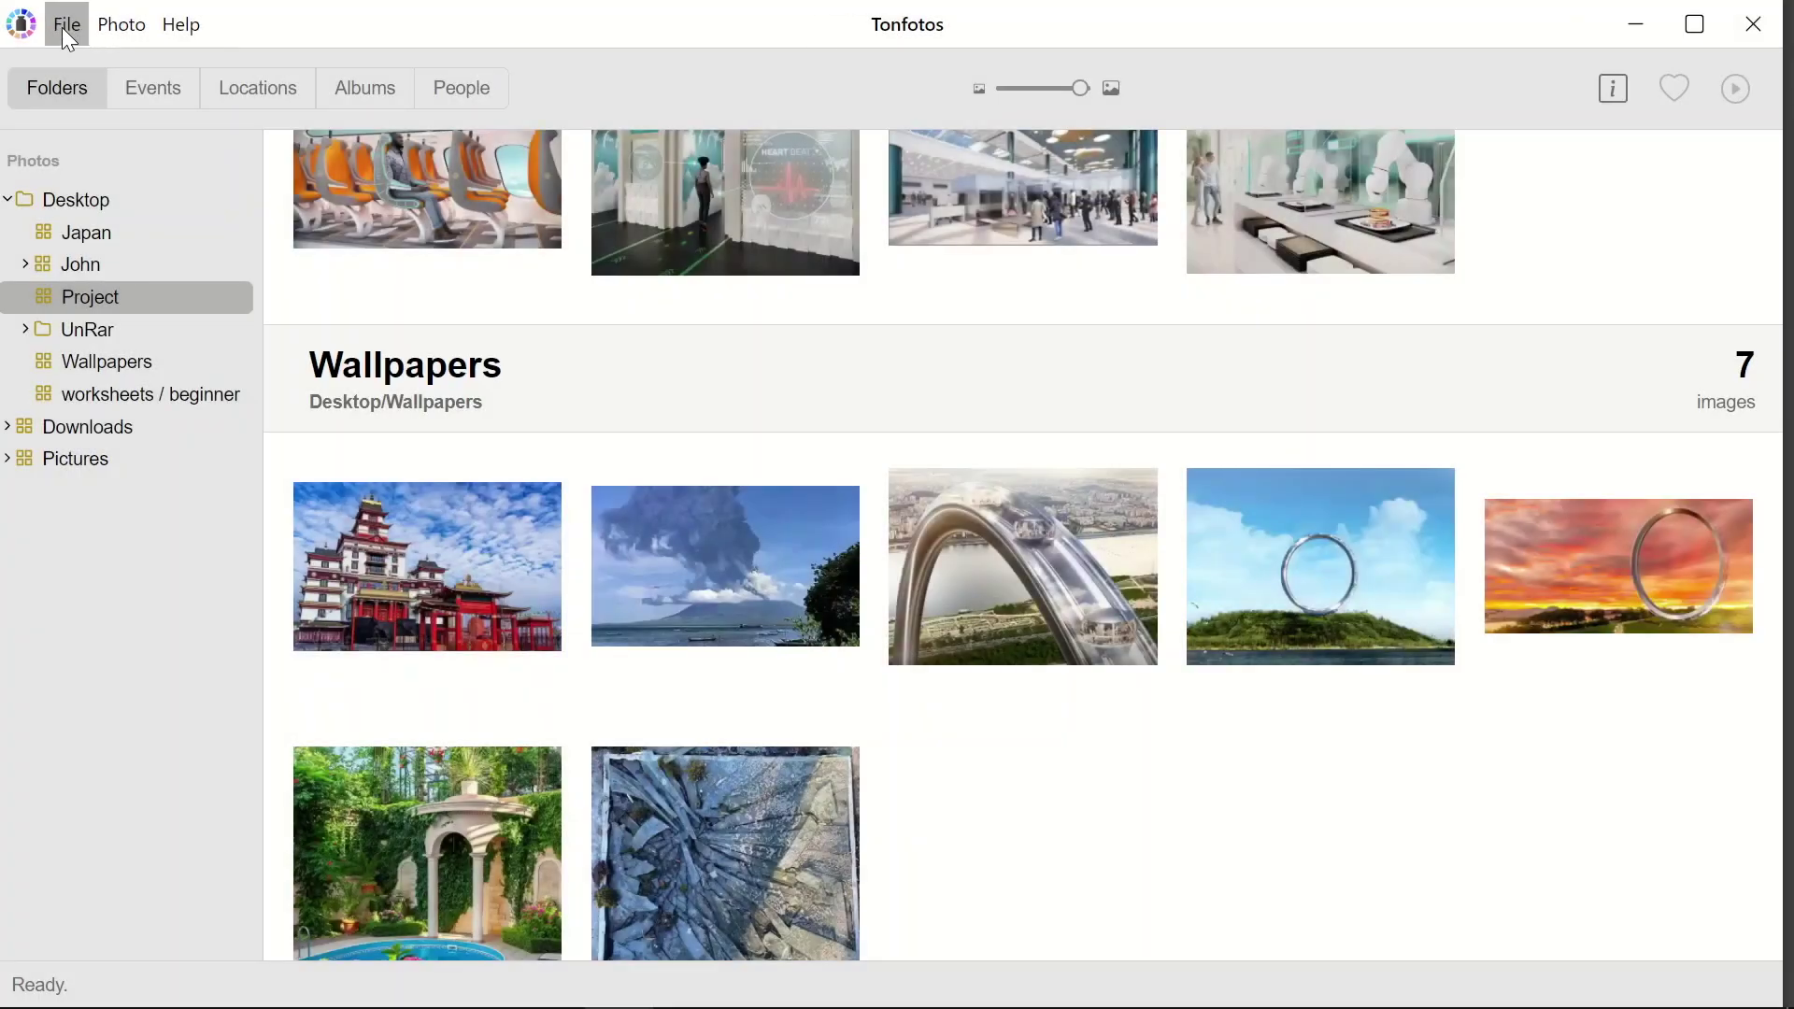
Log Tonfotos in to Telegram with the phone number and confirmation code.
click(65, 26)
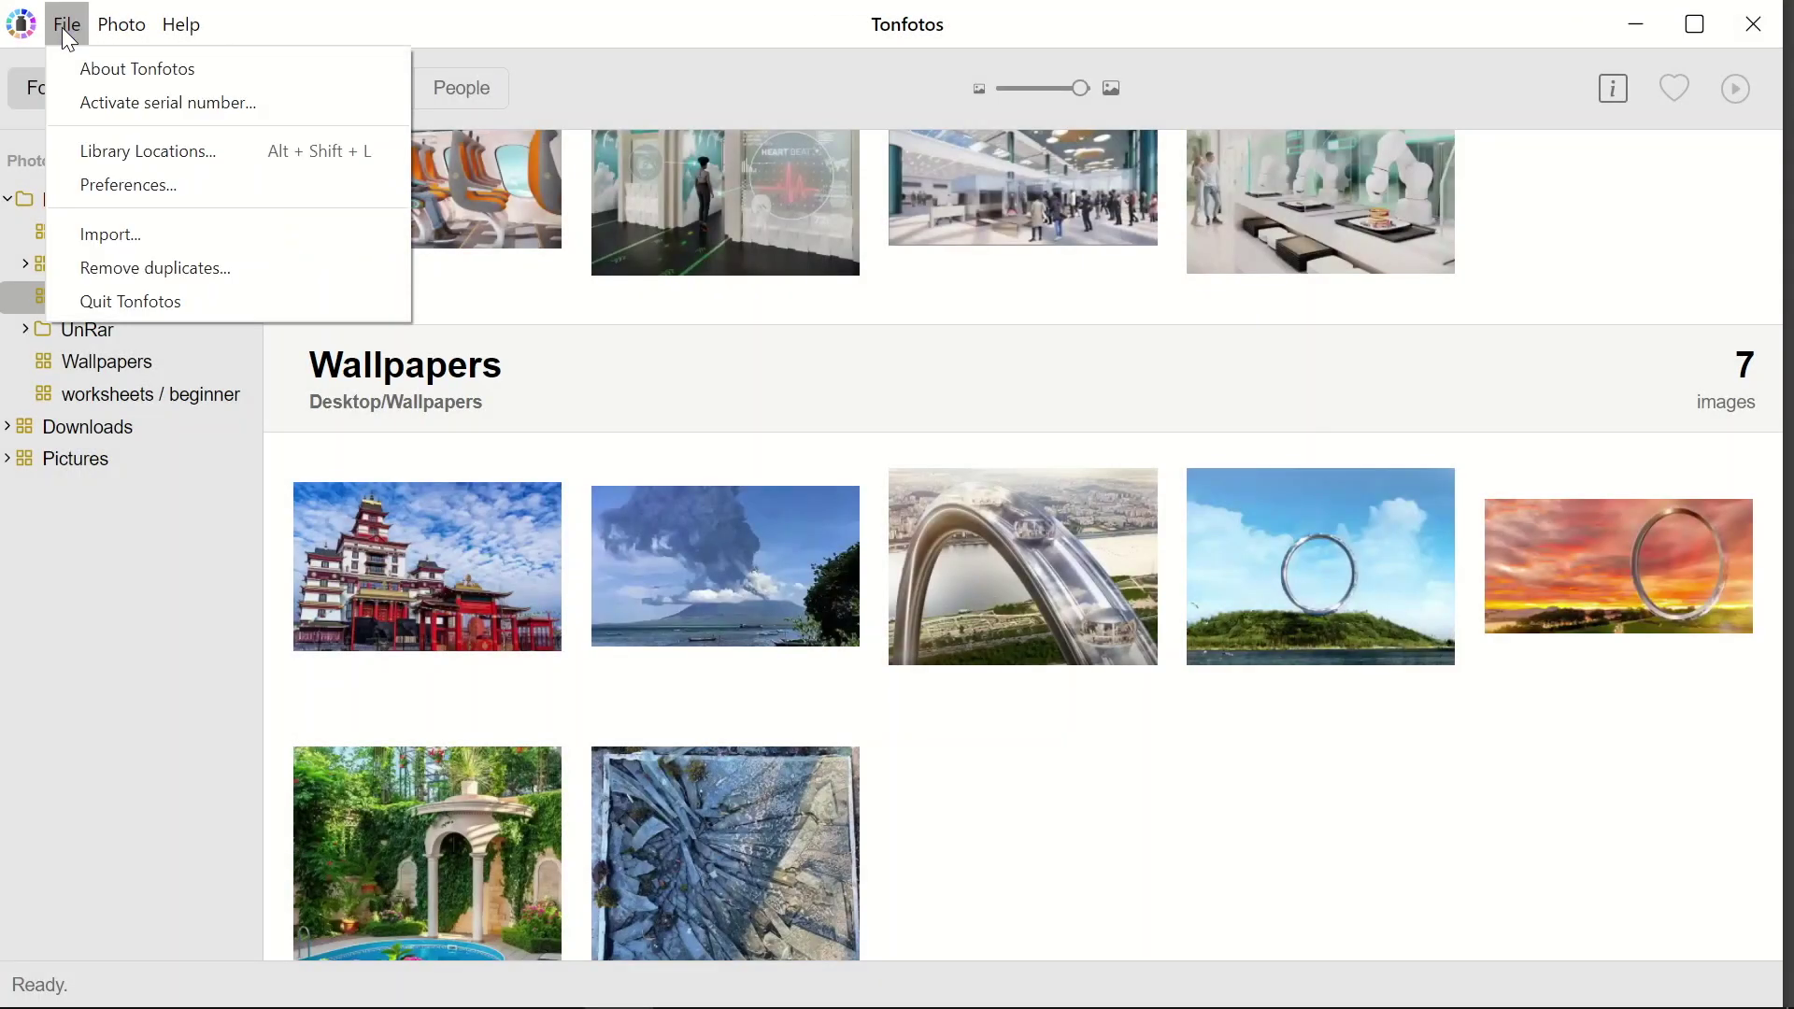
click(180, 139)
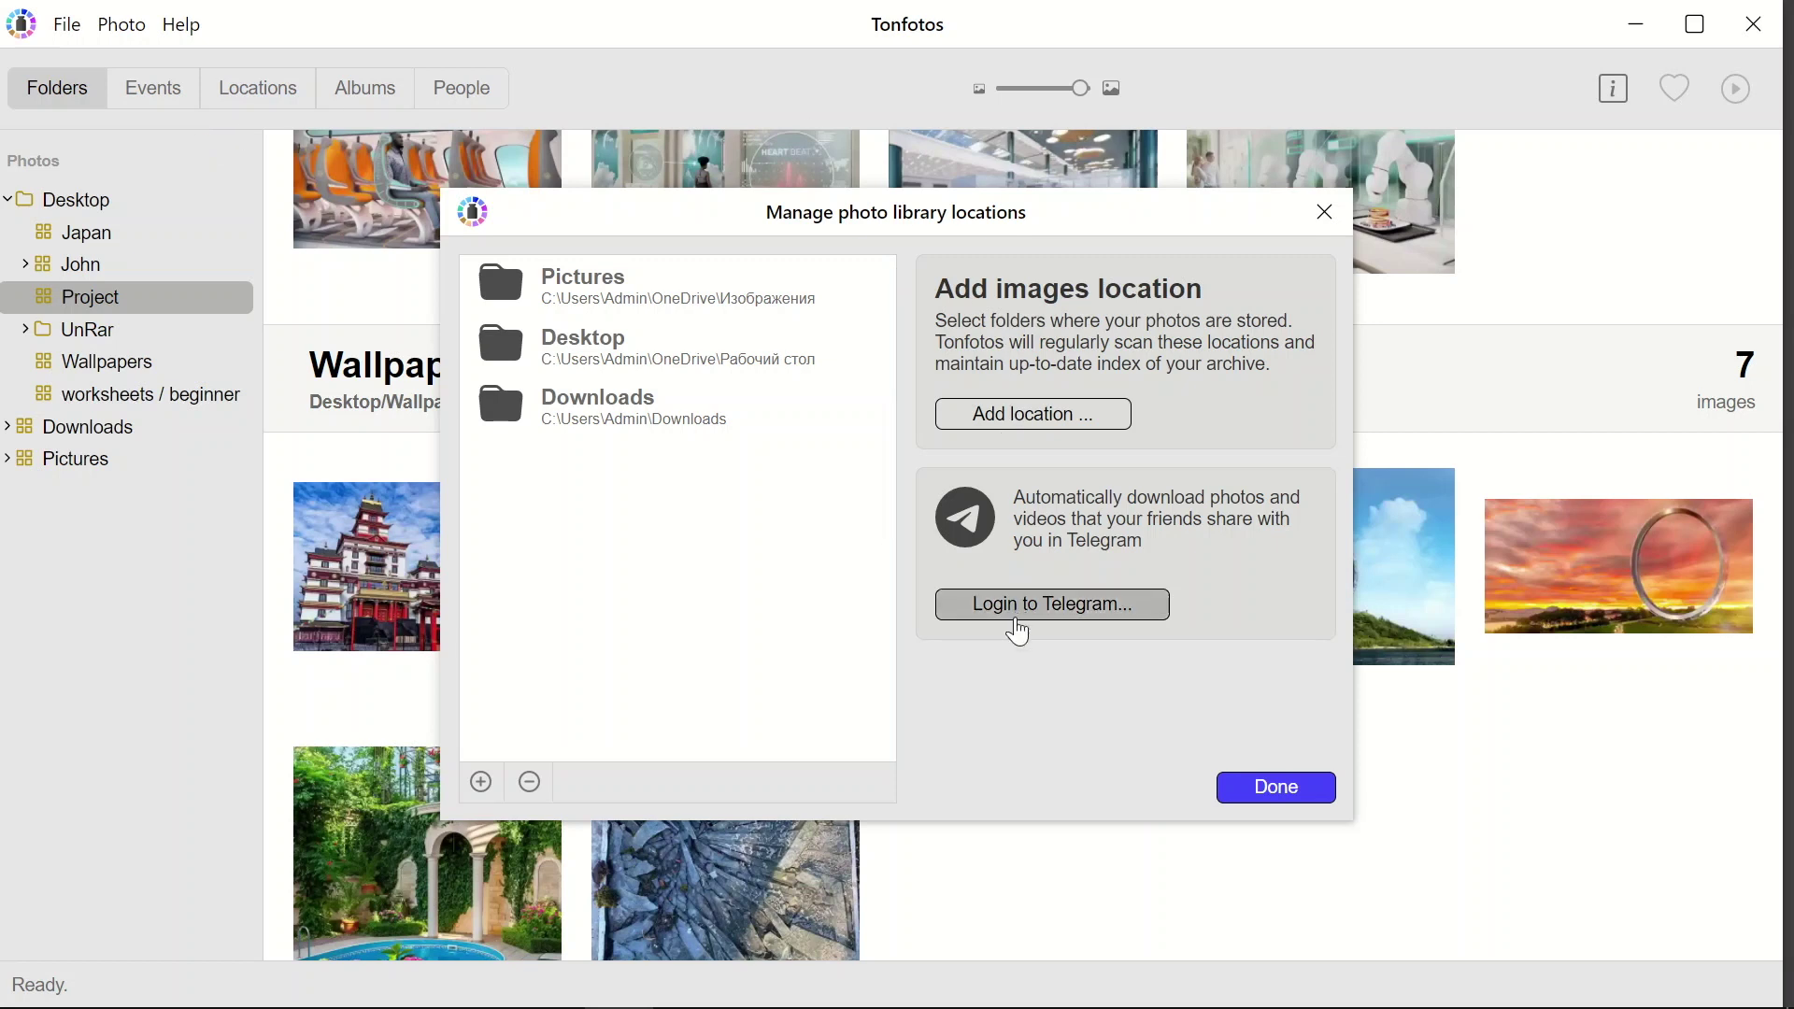
click(1020, 628)
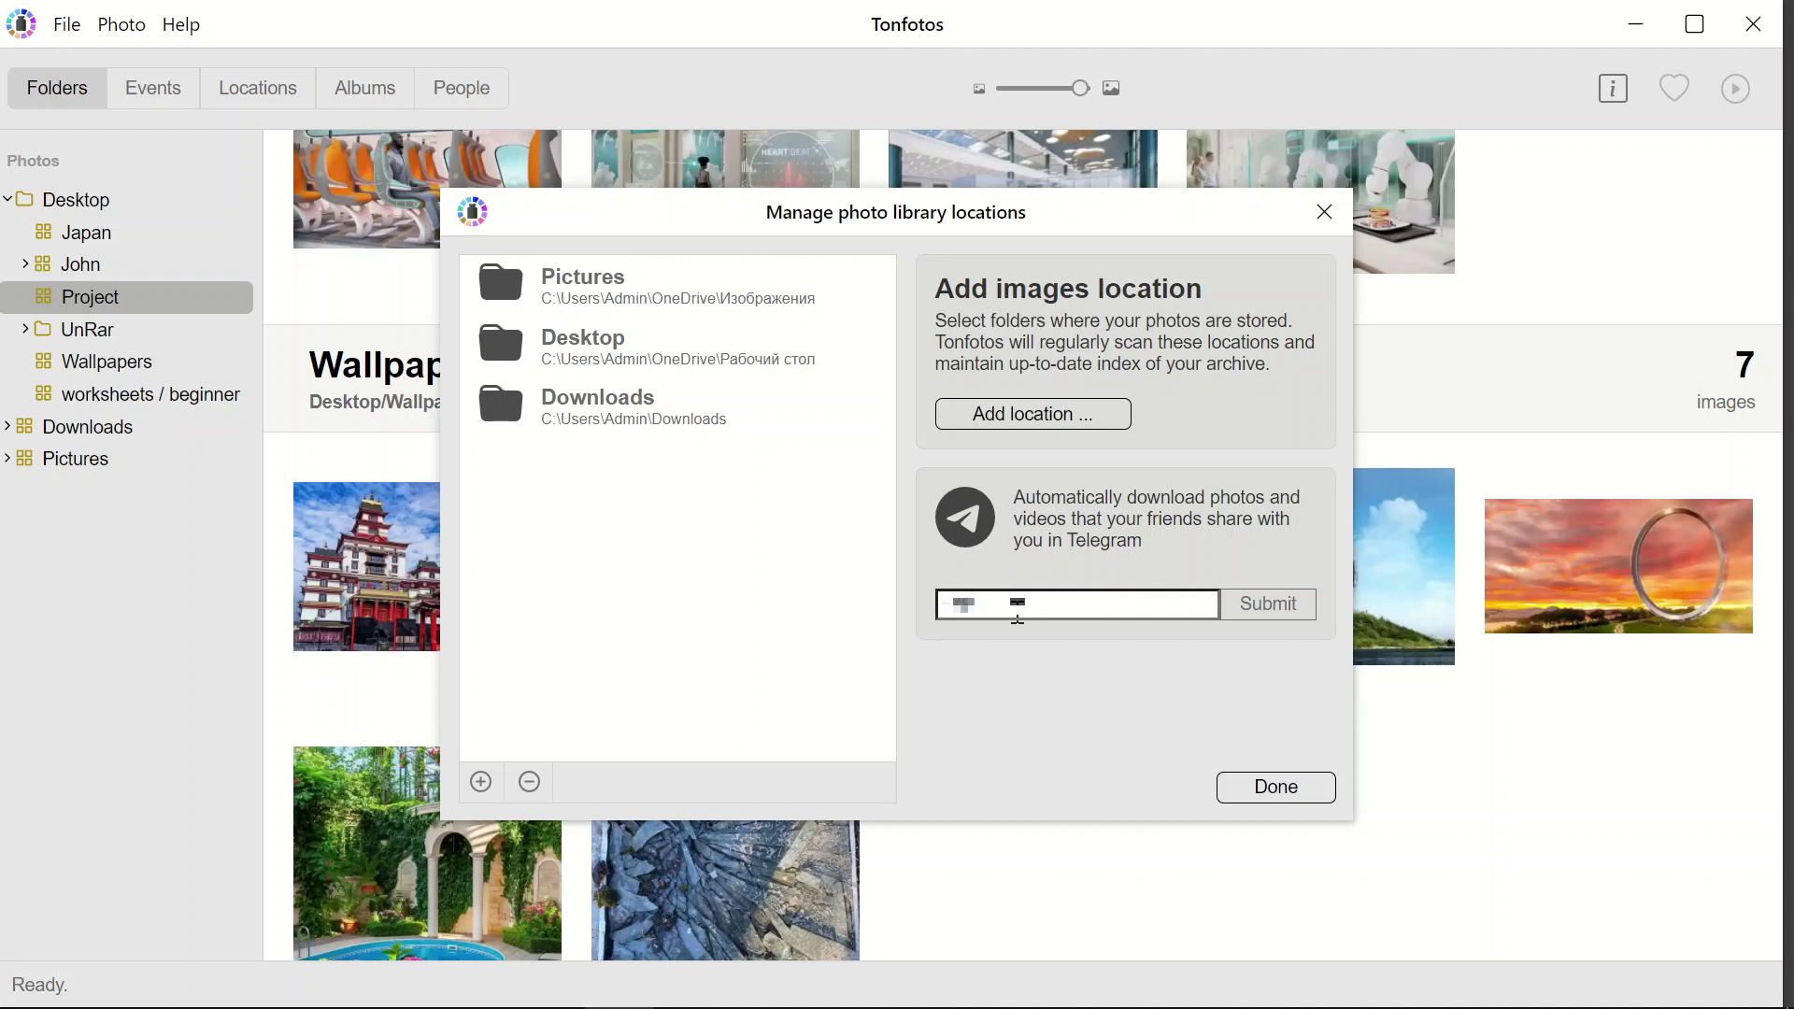
text(9161234)
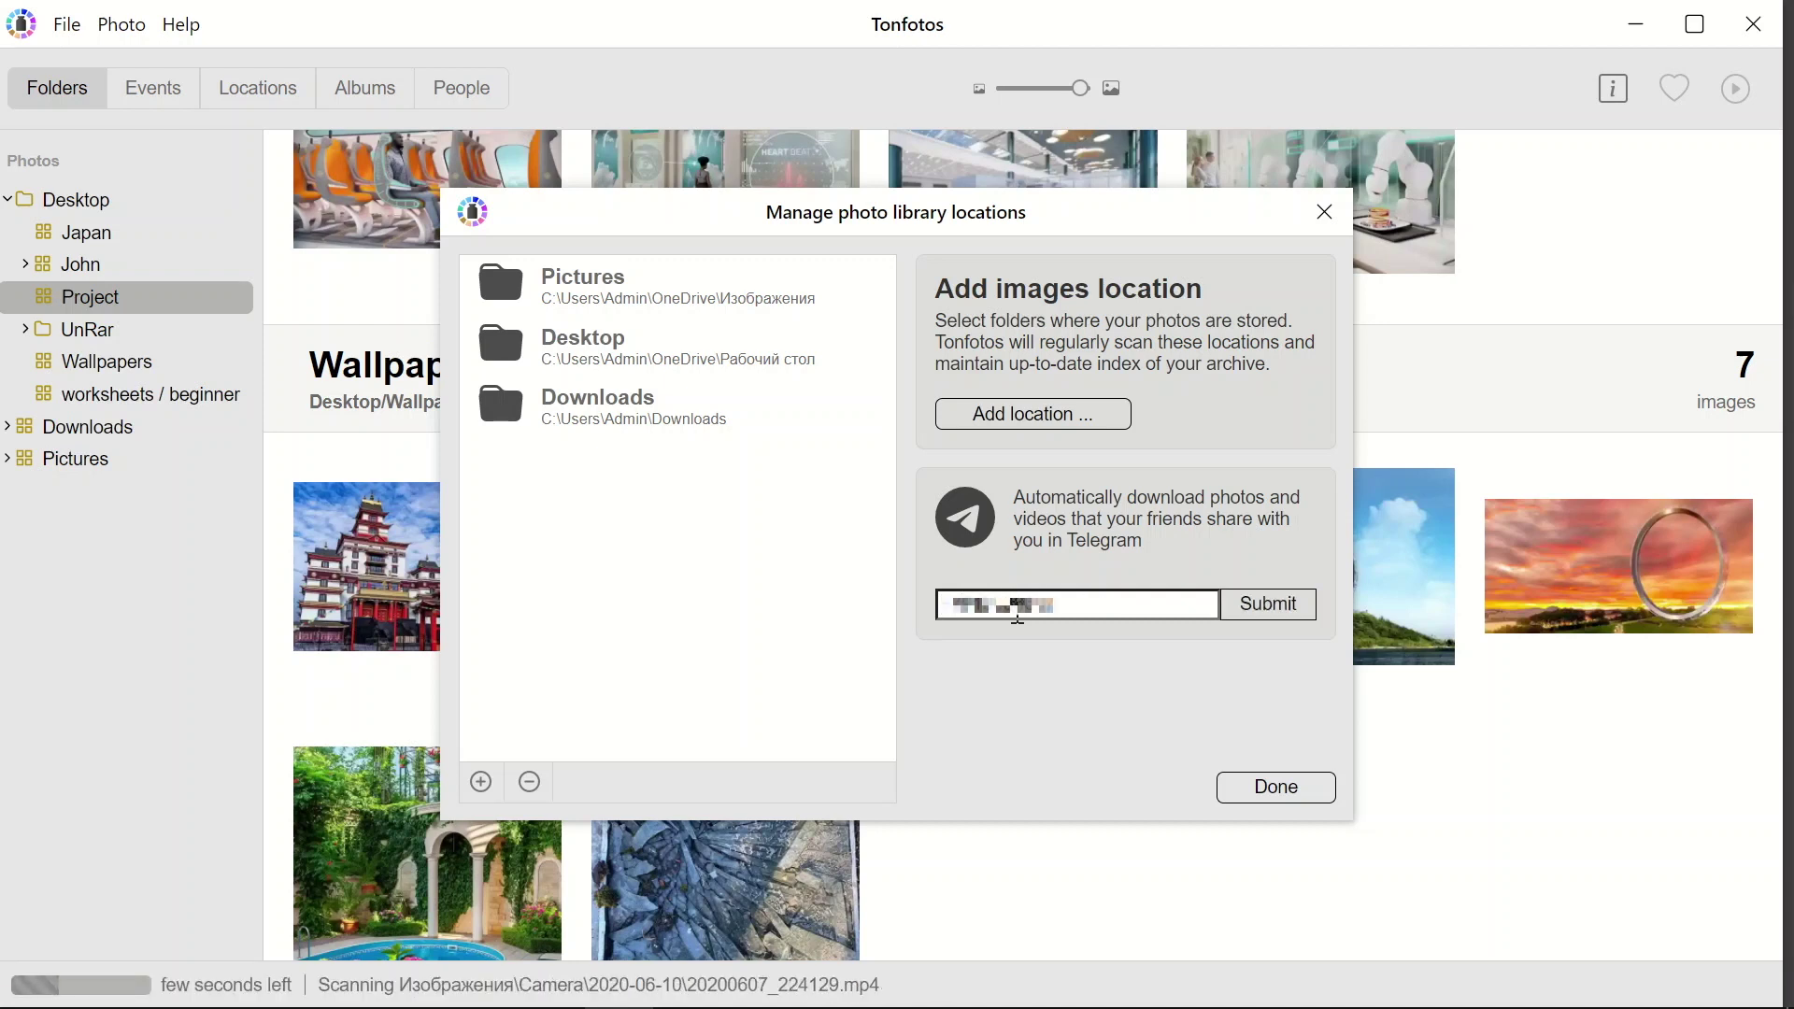
click(1260, 612)
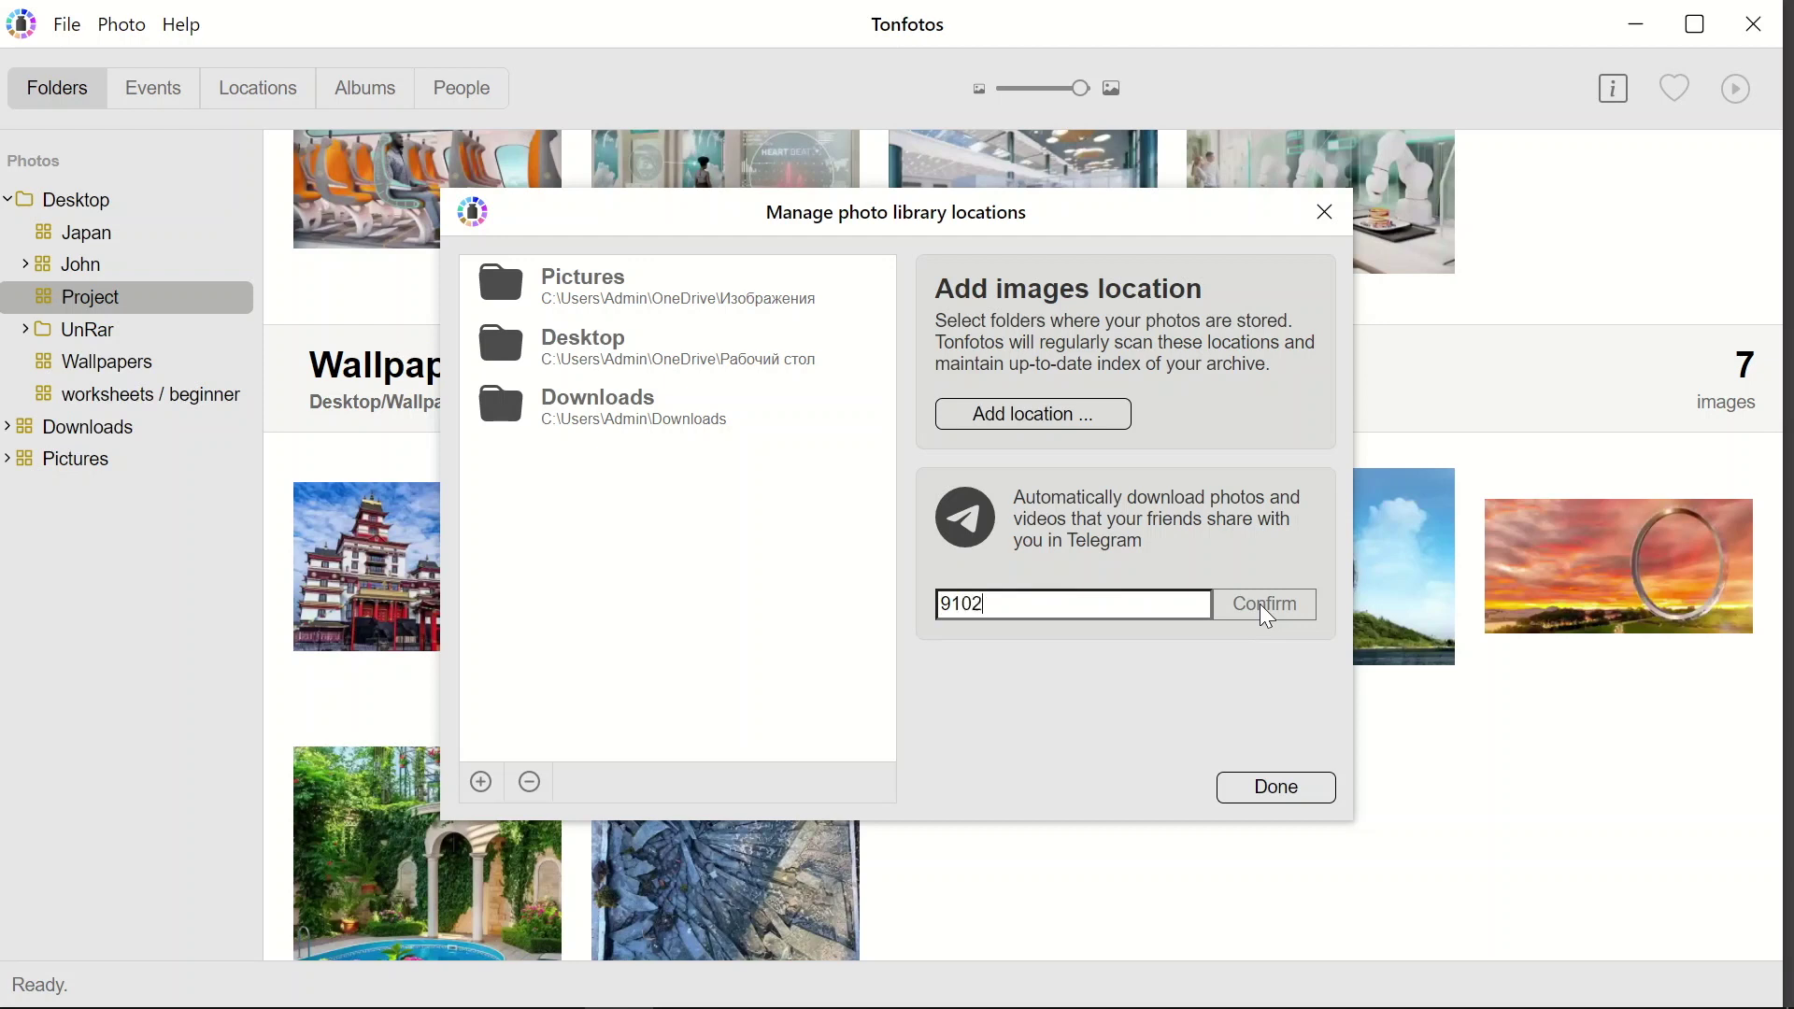
text(2)
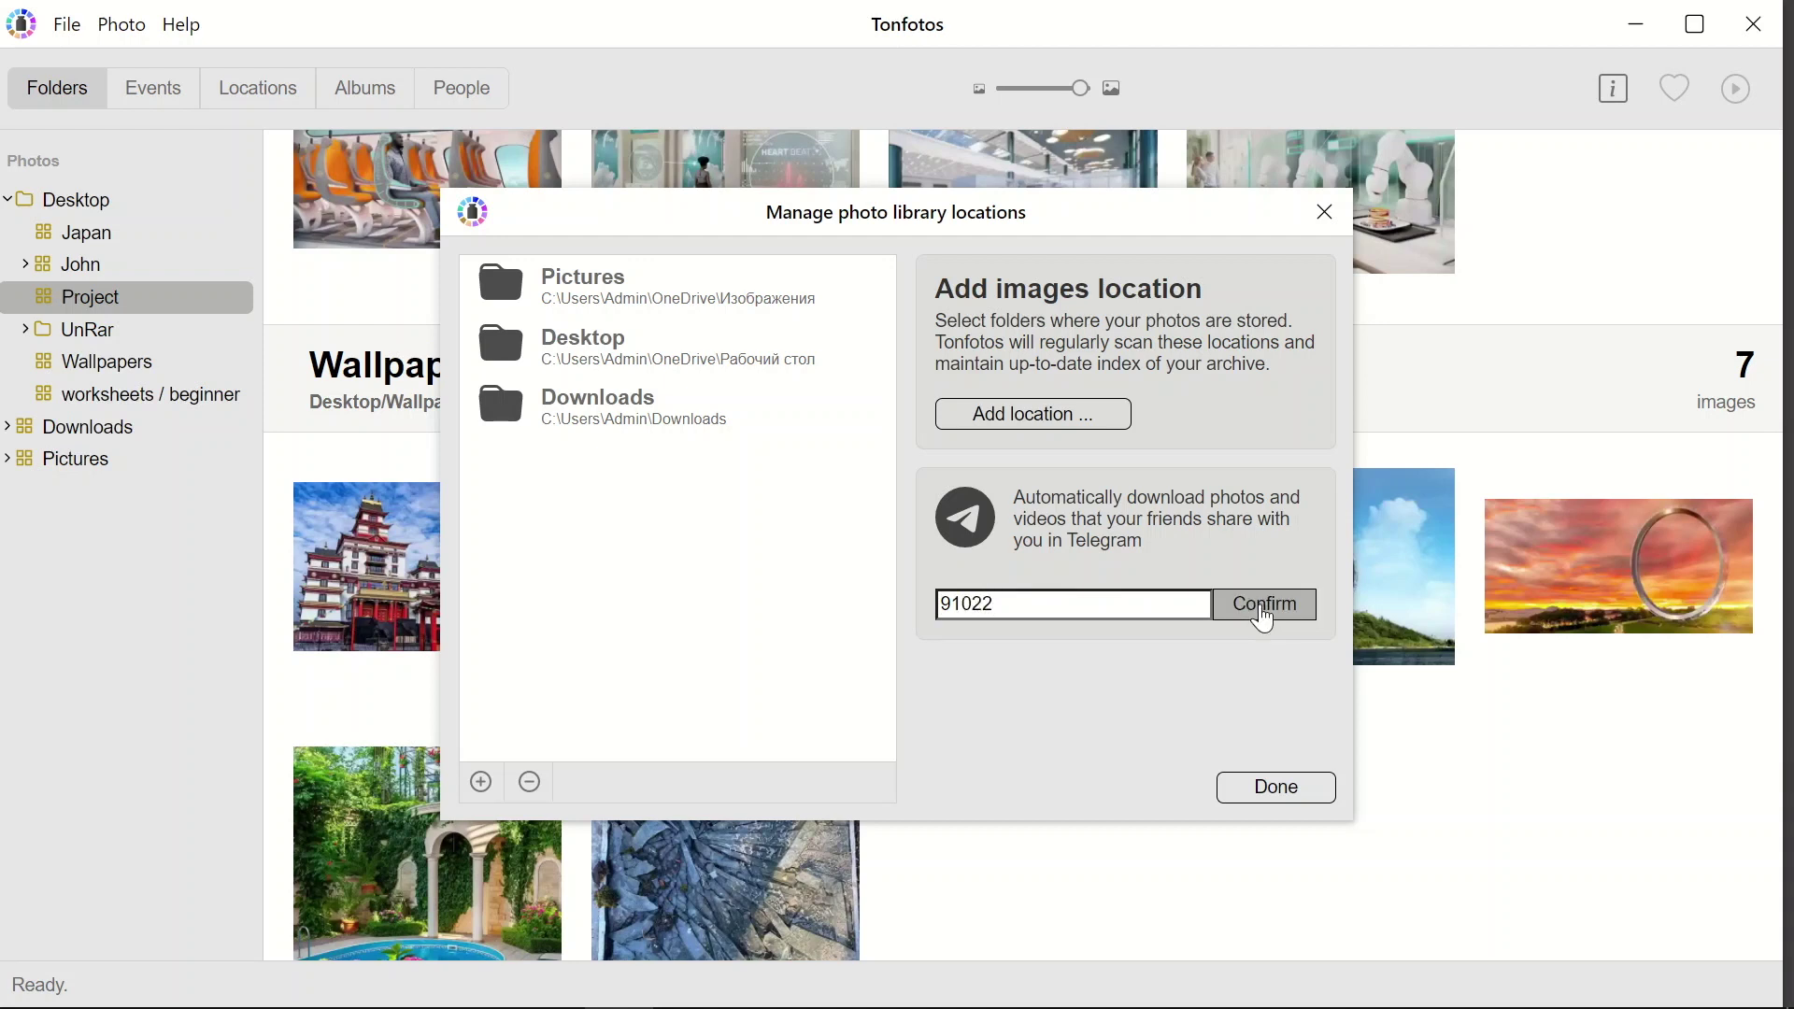
click(1261, 606)
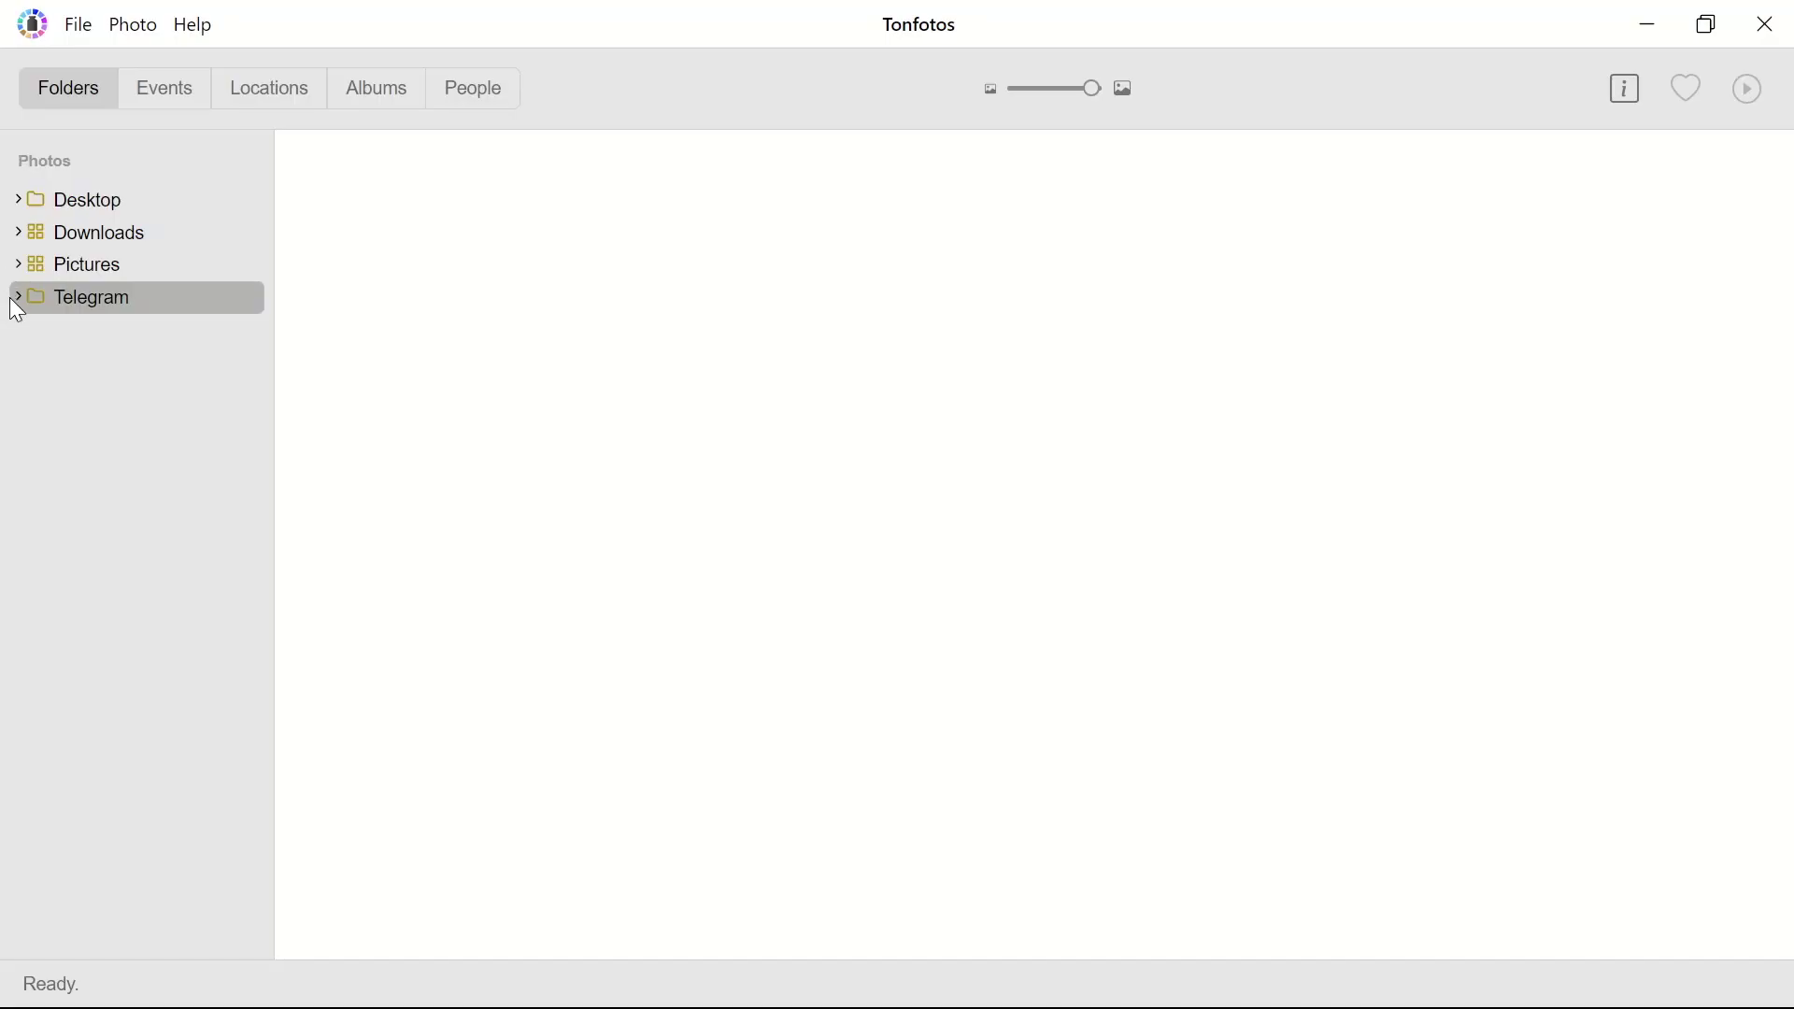
Browse the Telegram chat subfolders and open Travel around the world's 51 images.
click(16, 297)
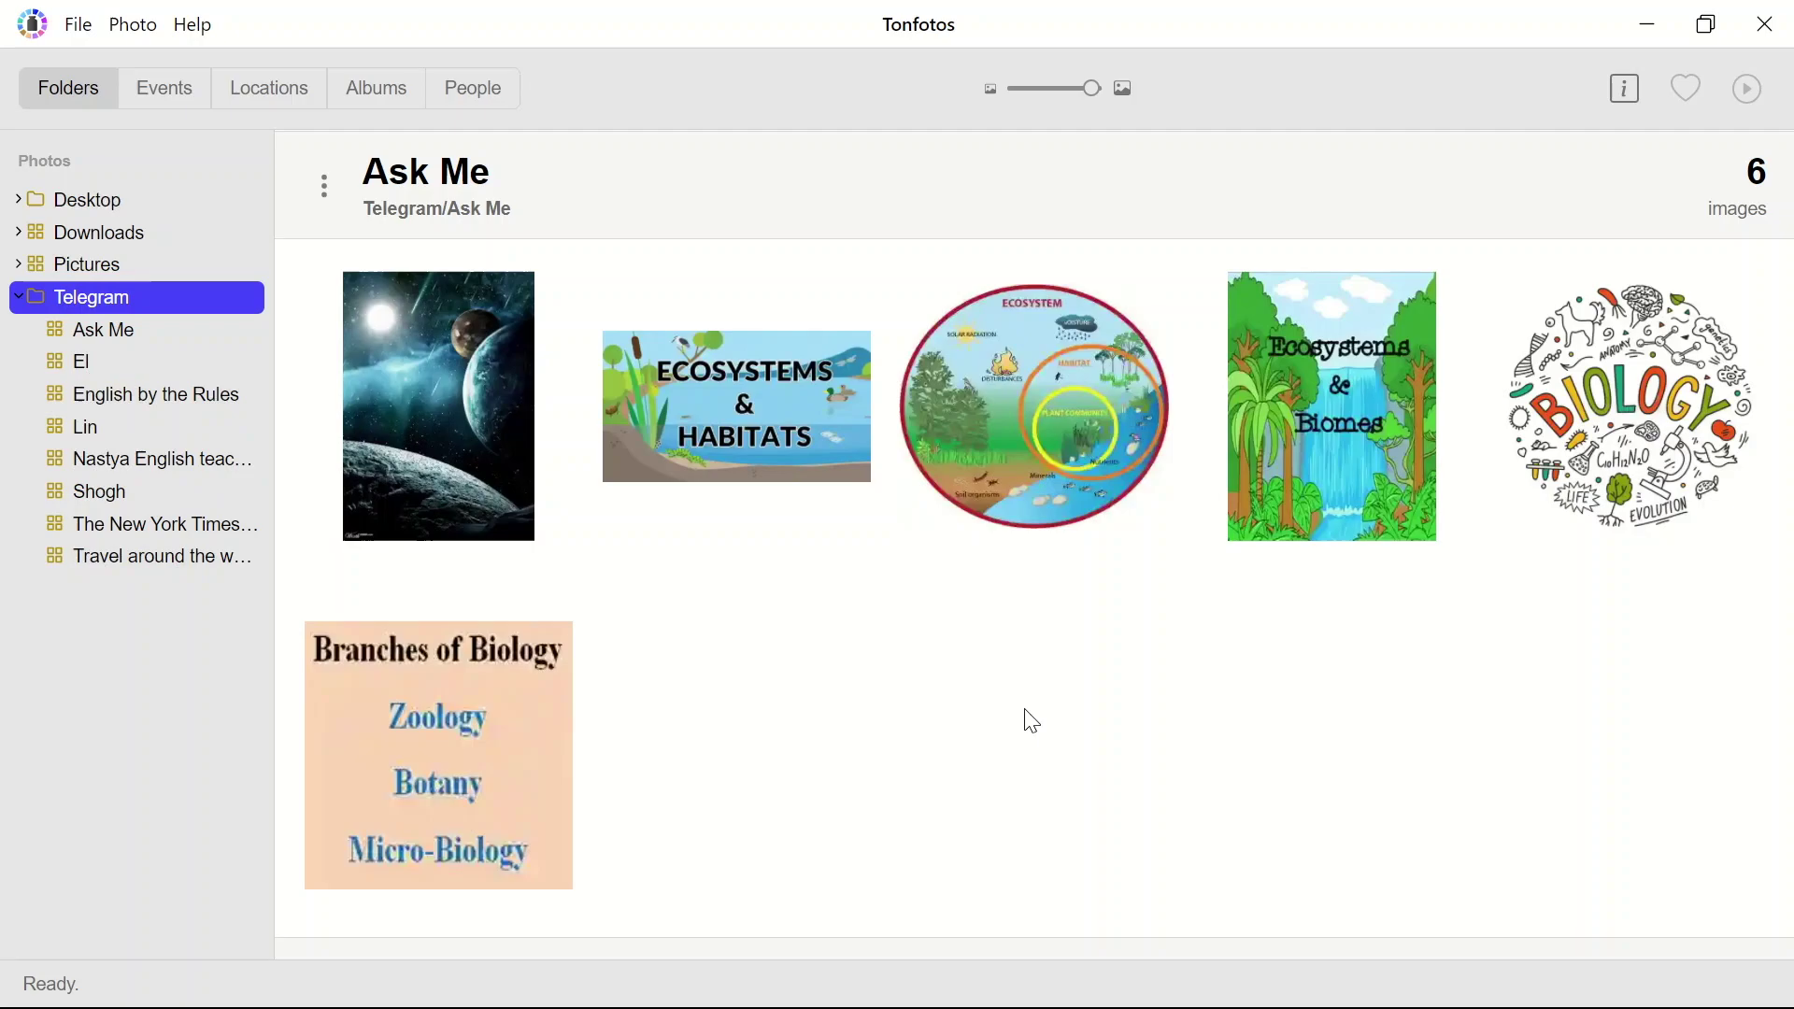
scroll(1413, 689, down, 3)
scroll(1413, 690, down, 5)
scroll(1414, 691, down, 5)
scroll(1414, 689, down, 5)
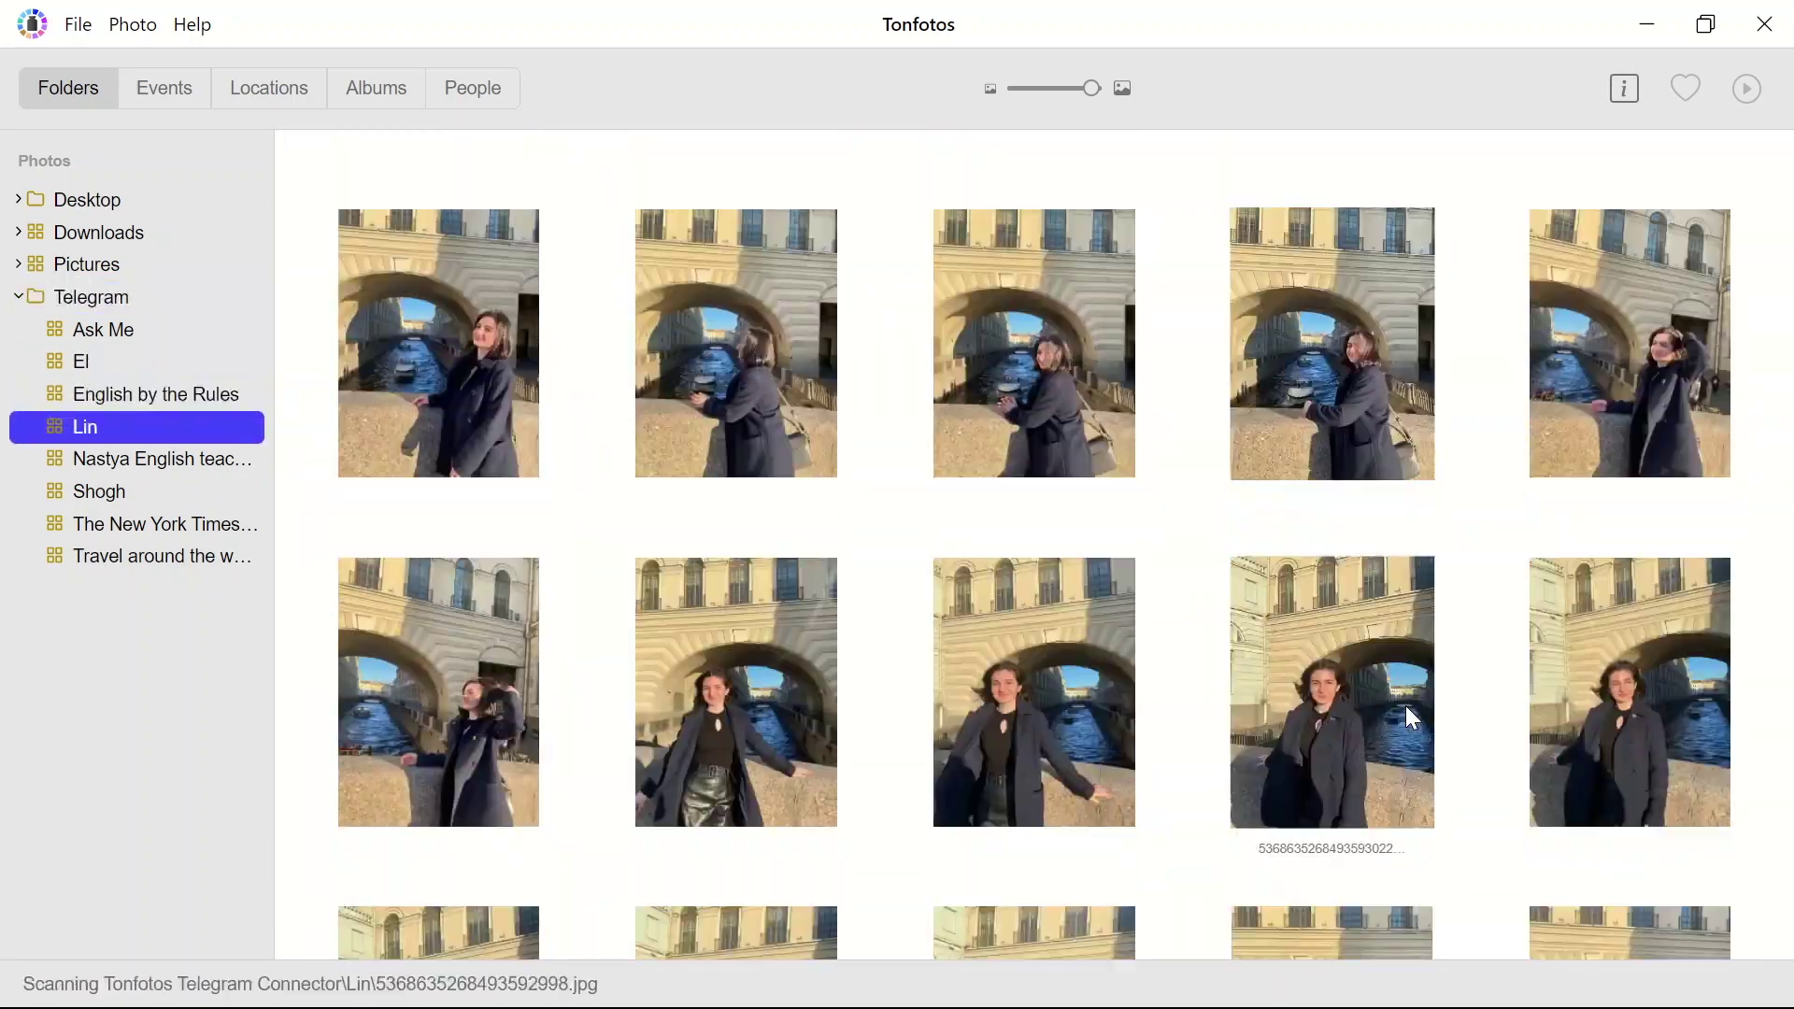
scroll(1406, 721, down, 5)
scroll(1405, 730, down, 5)
scroll(1407, 720, down, 5)
scroll(1392, 718, down, 5)
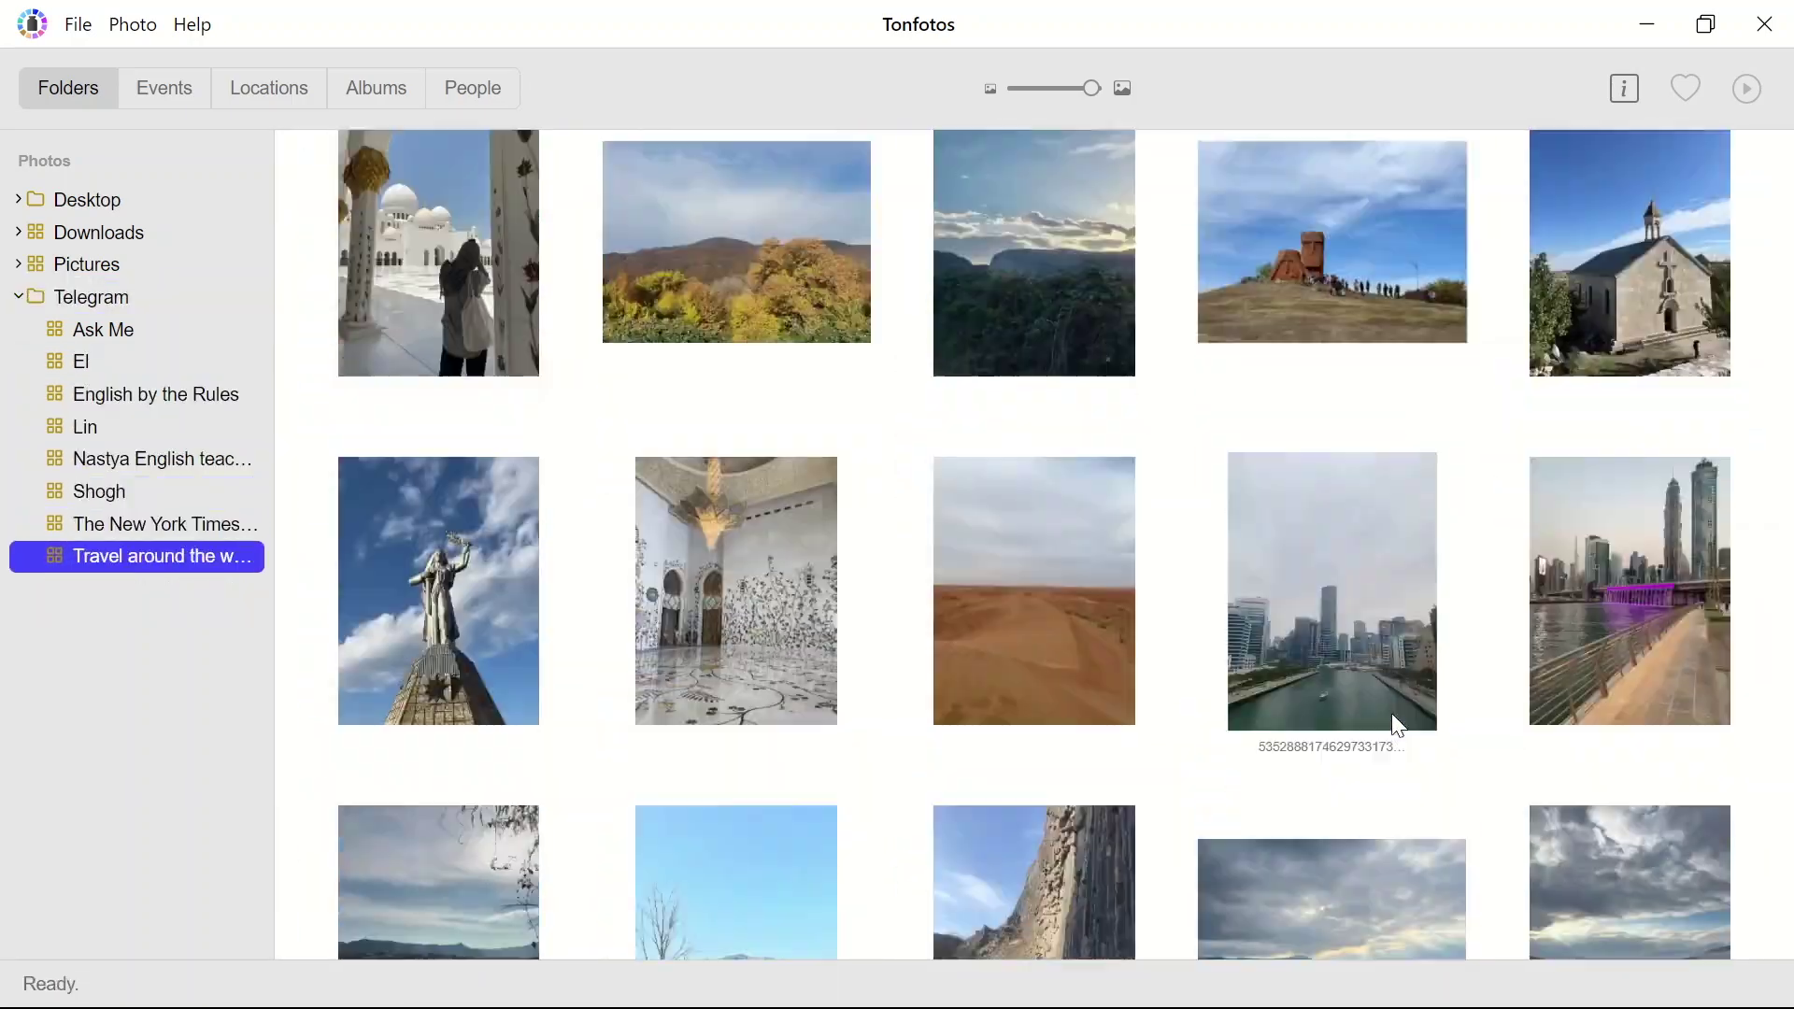
scroll(1392, 718, down, 5)
scroll(1390, 733, down, 3)
scroll(375, 624, up, 2)
scroll(376, 624, up, 3)
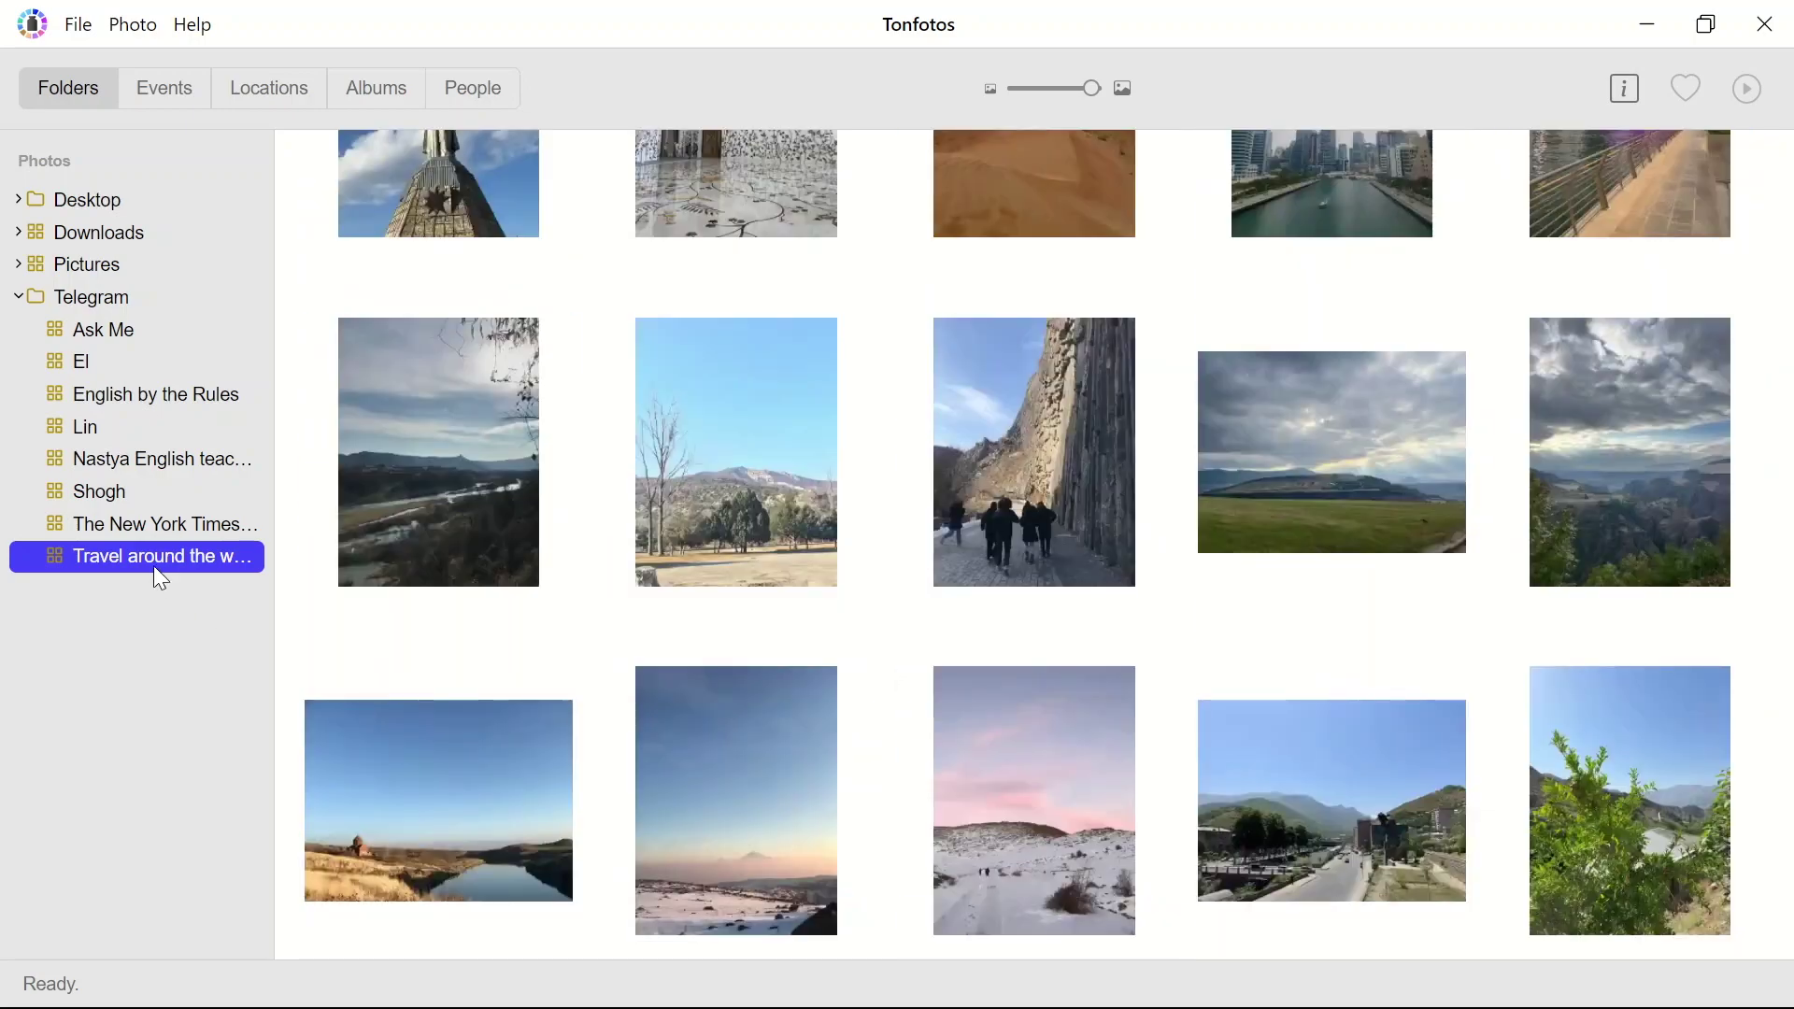
click(148, 558)
scroll(662, 571, up, 3)
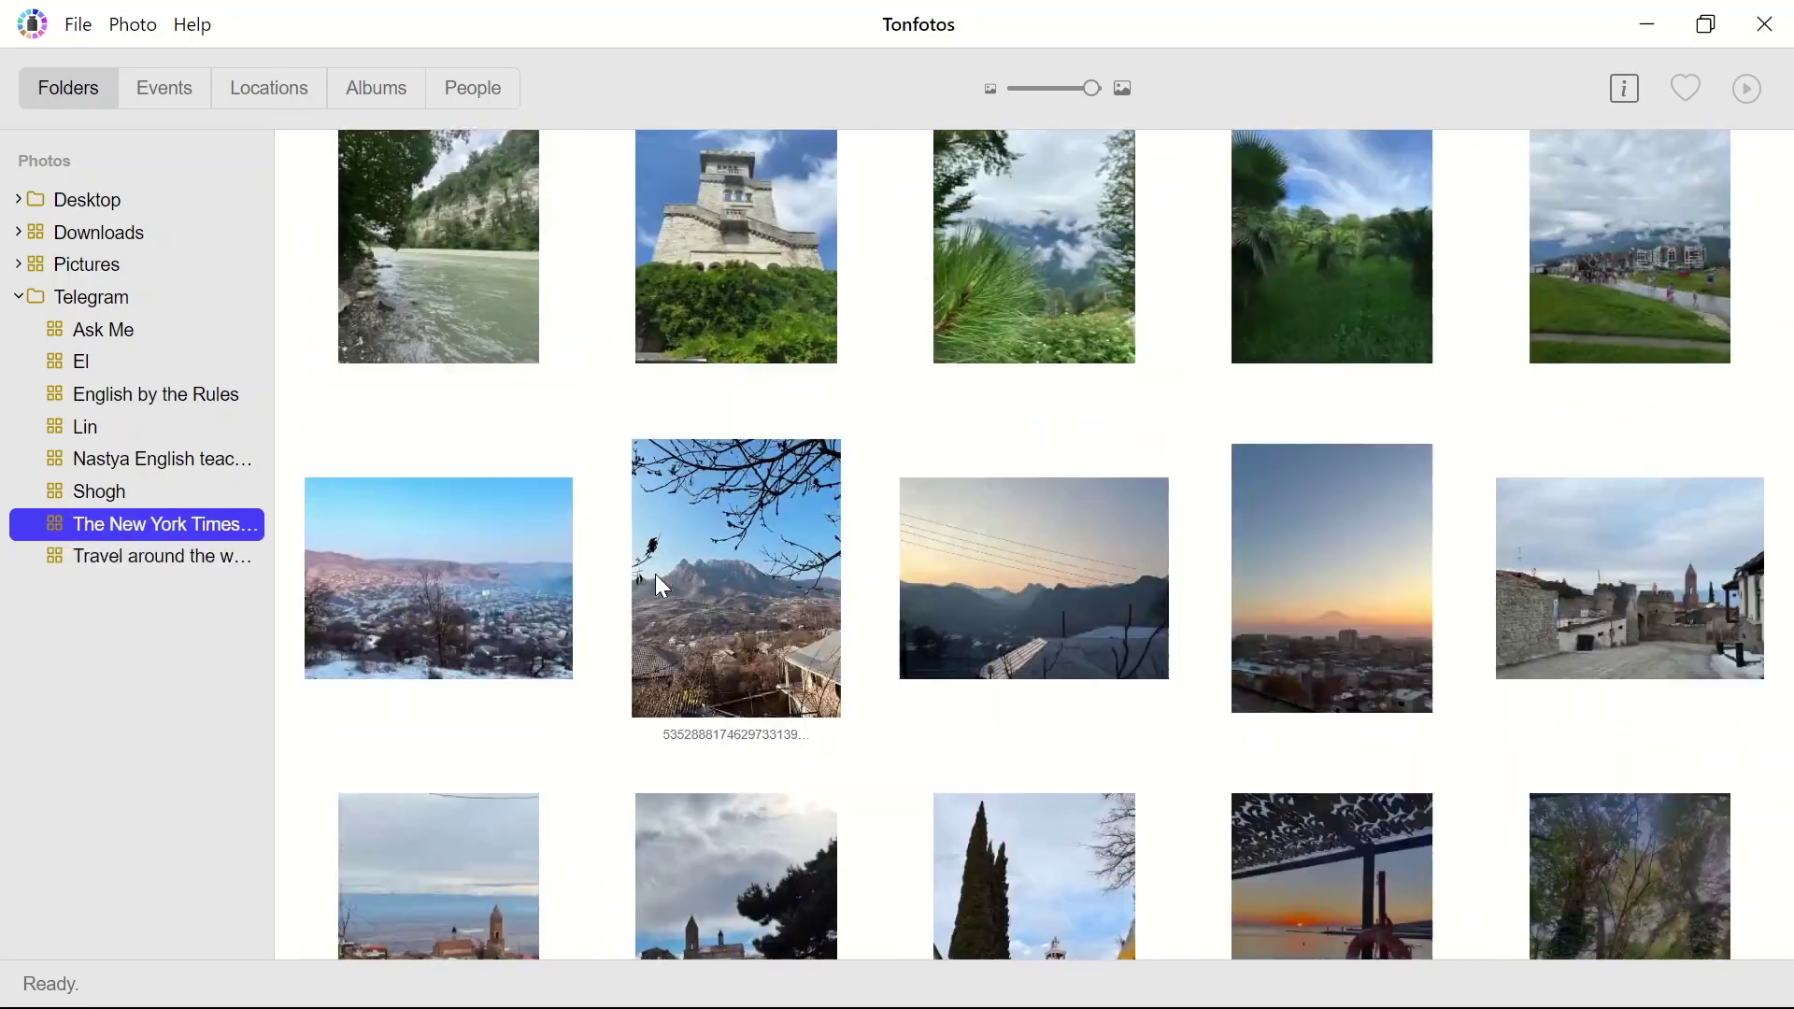
scroll(655, 573, up, 6)
scroll(532, 601, down, 4)
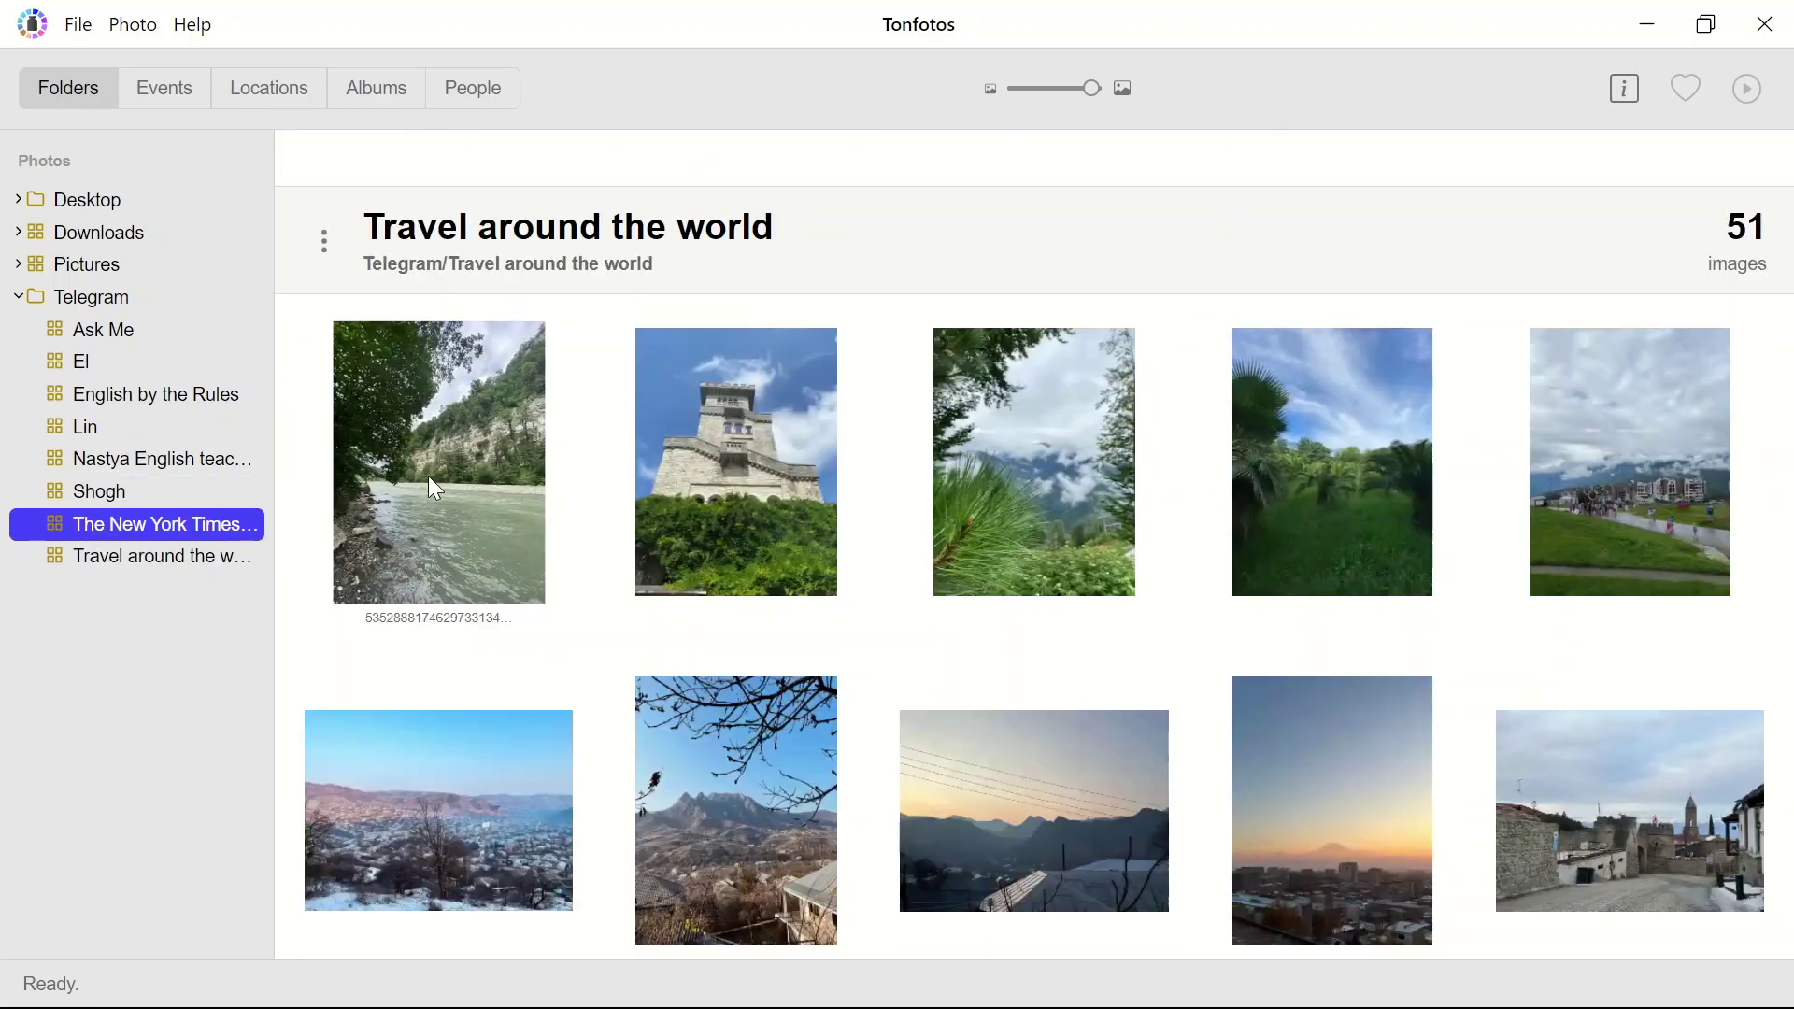
click(364, 206)
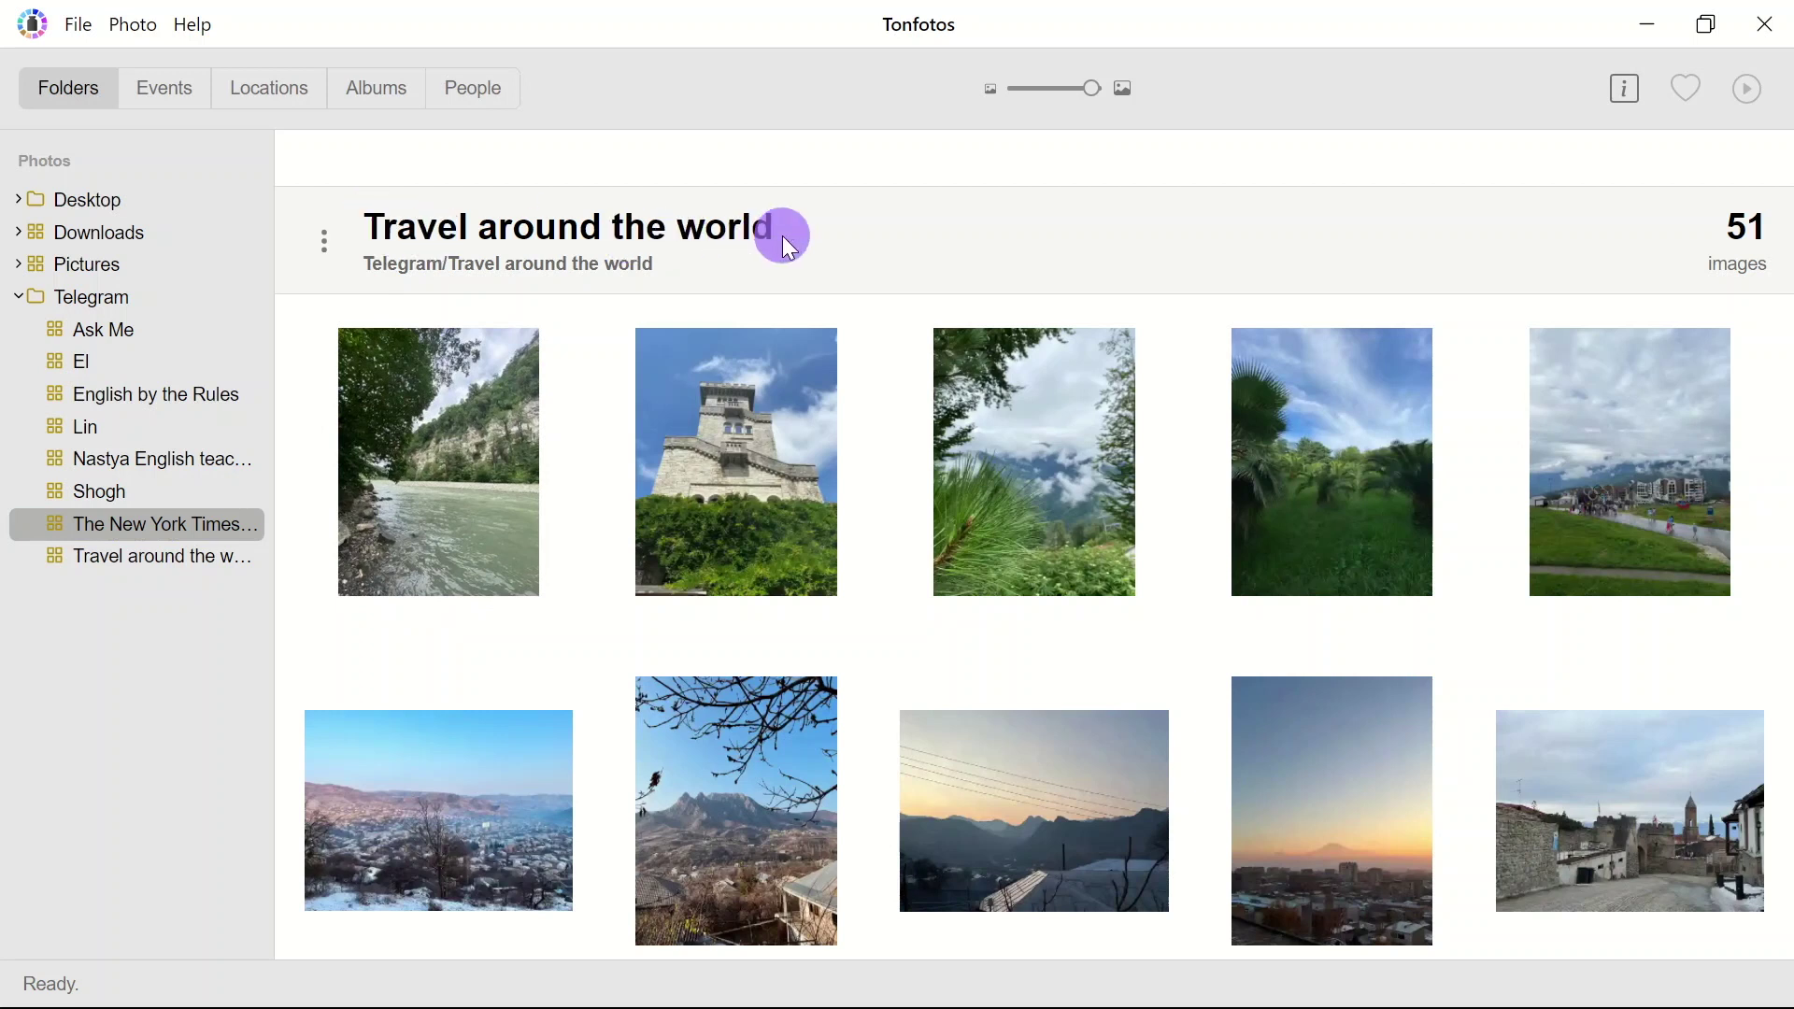
click(101, 557)
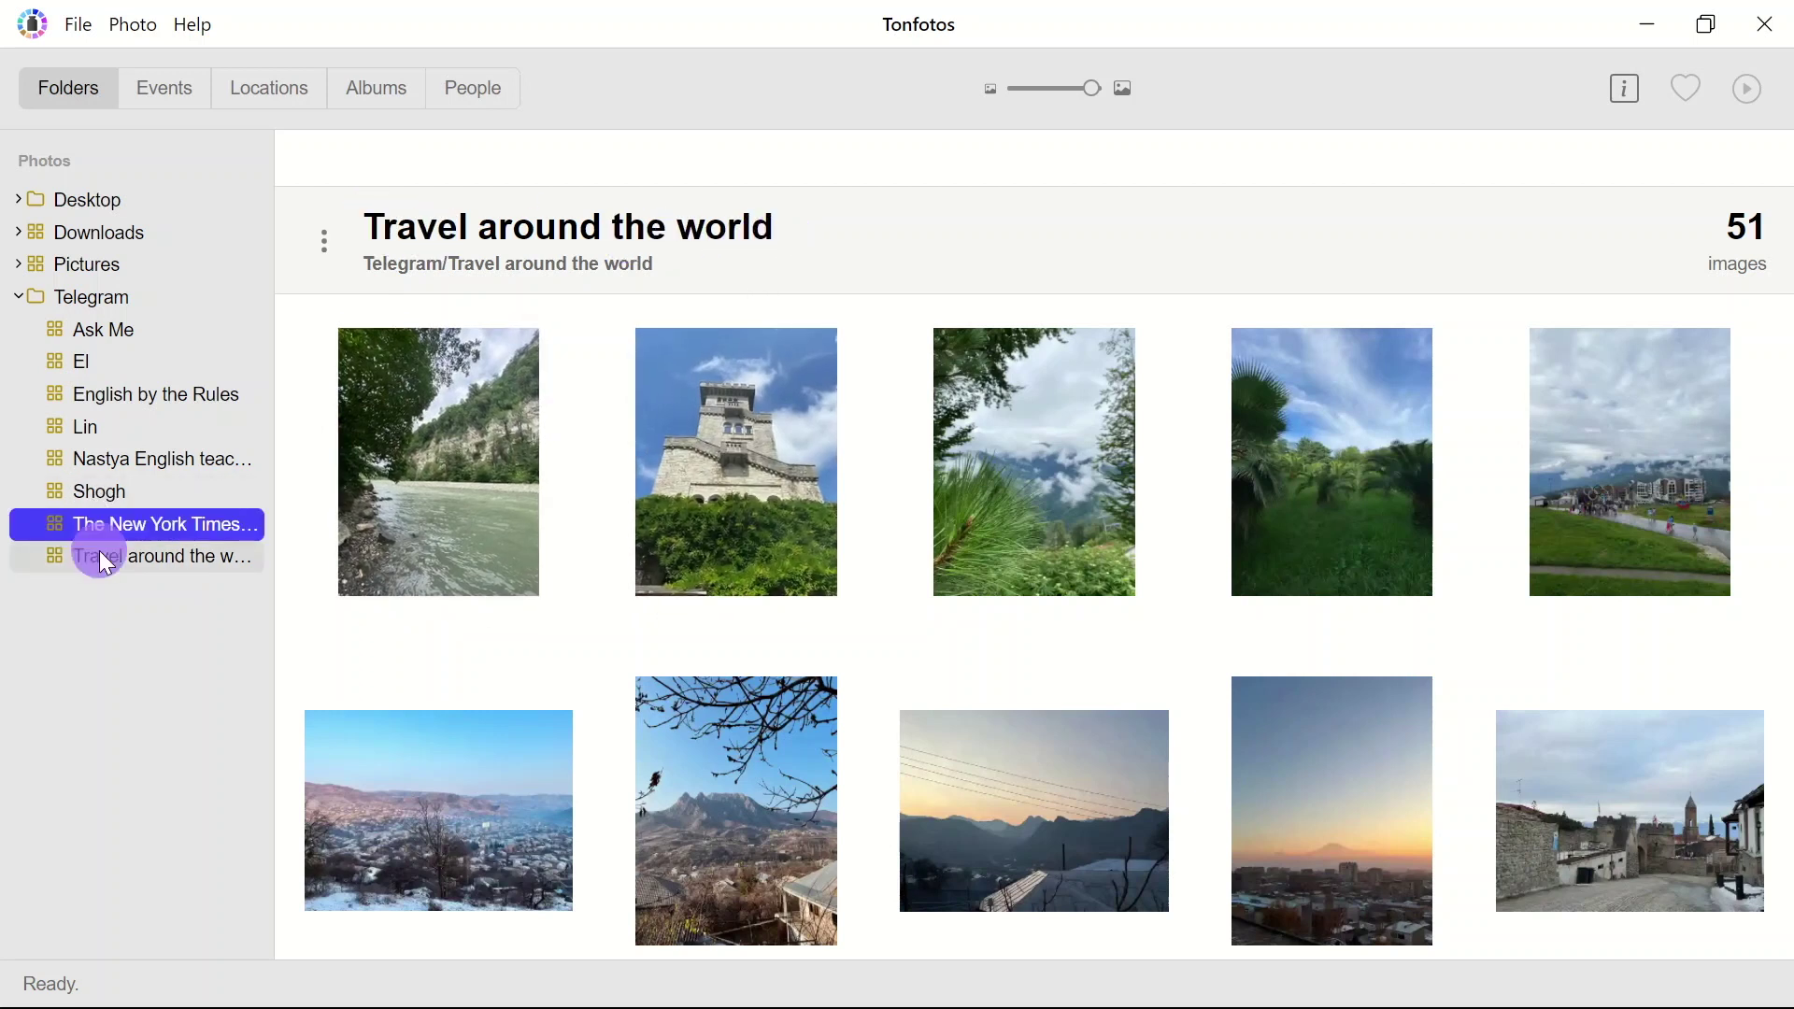
Remove the Telegram location in Library Locations, bringing up the disconnect confirmation.
click(77, 23)
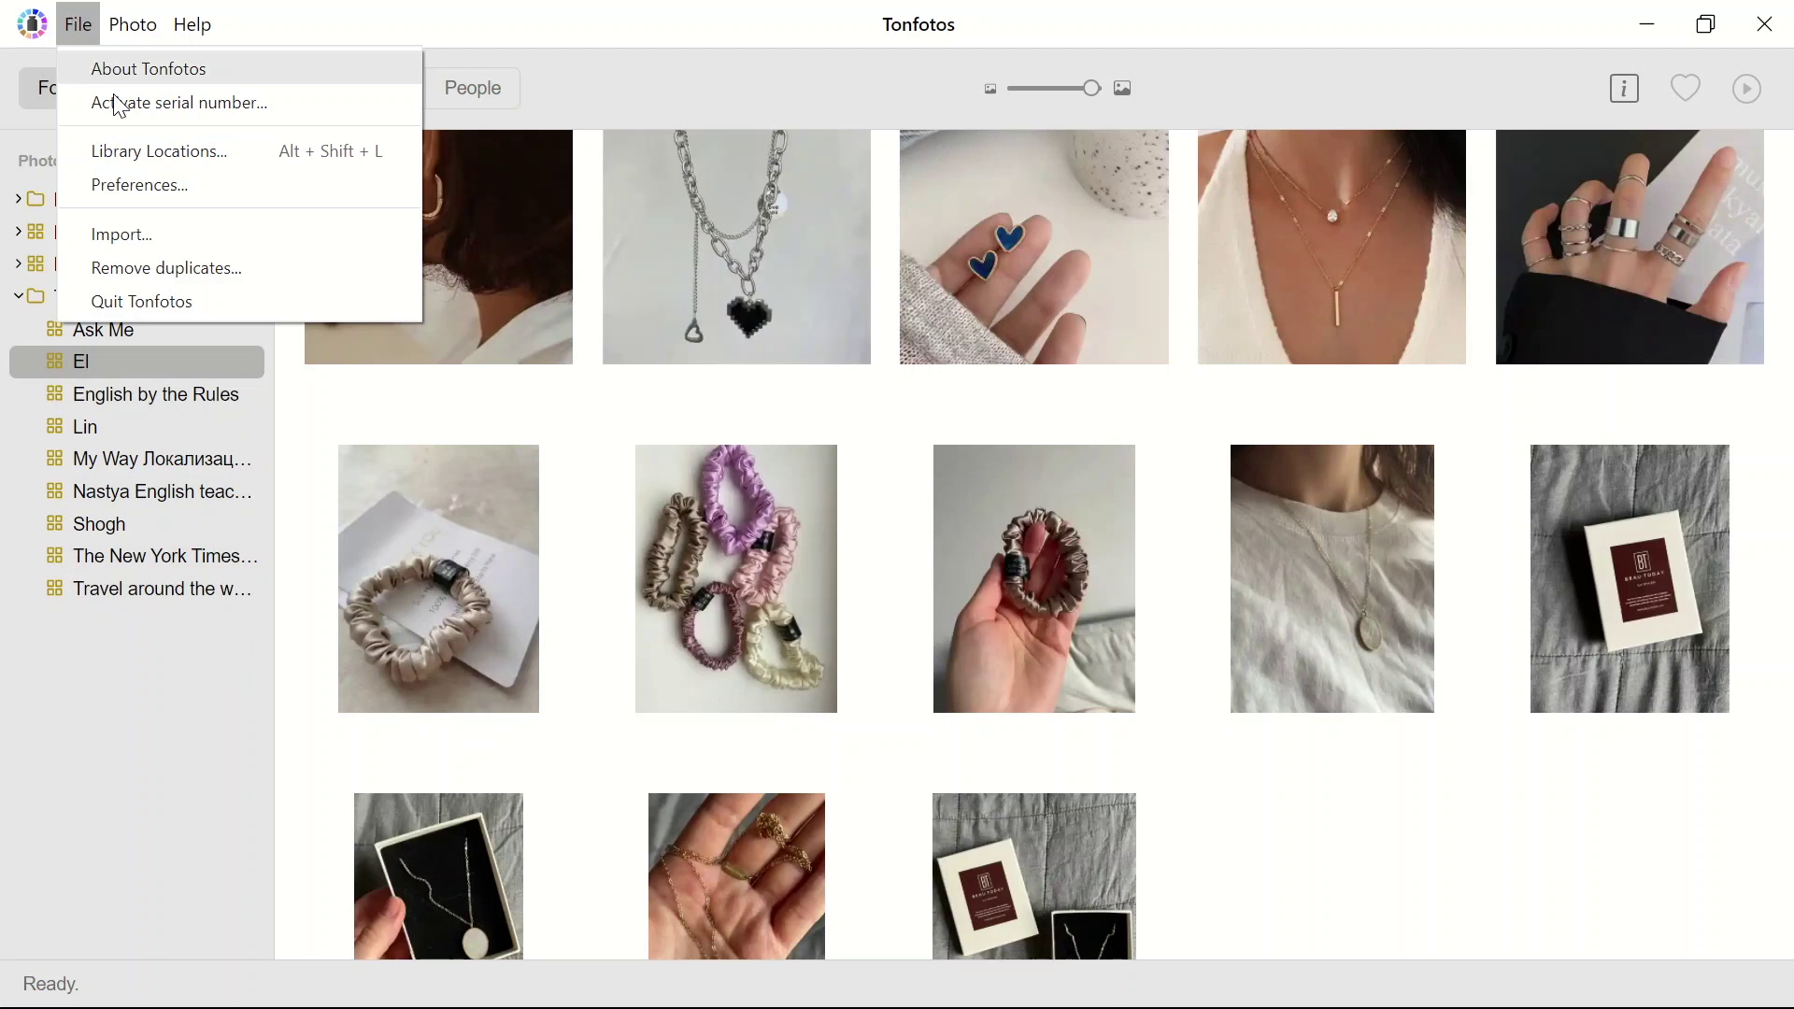
click(126, 148)
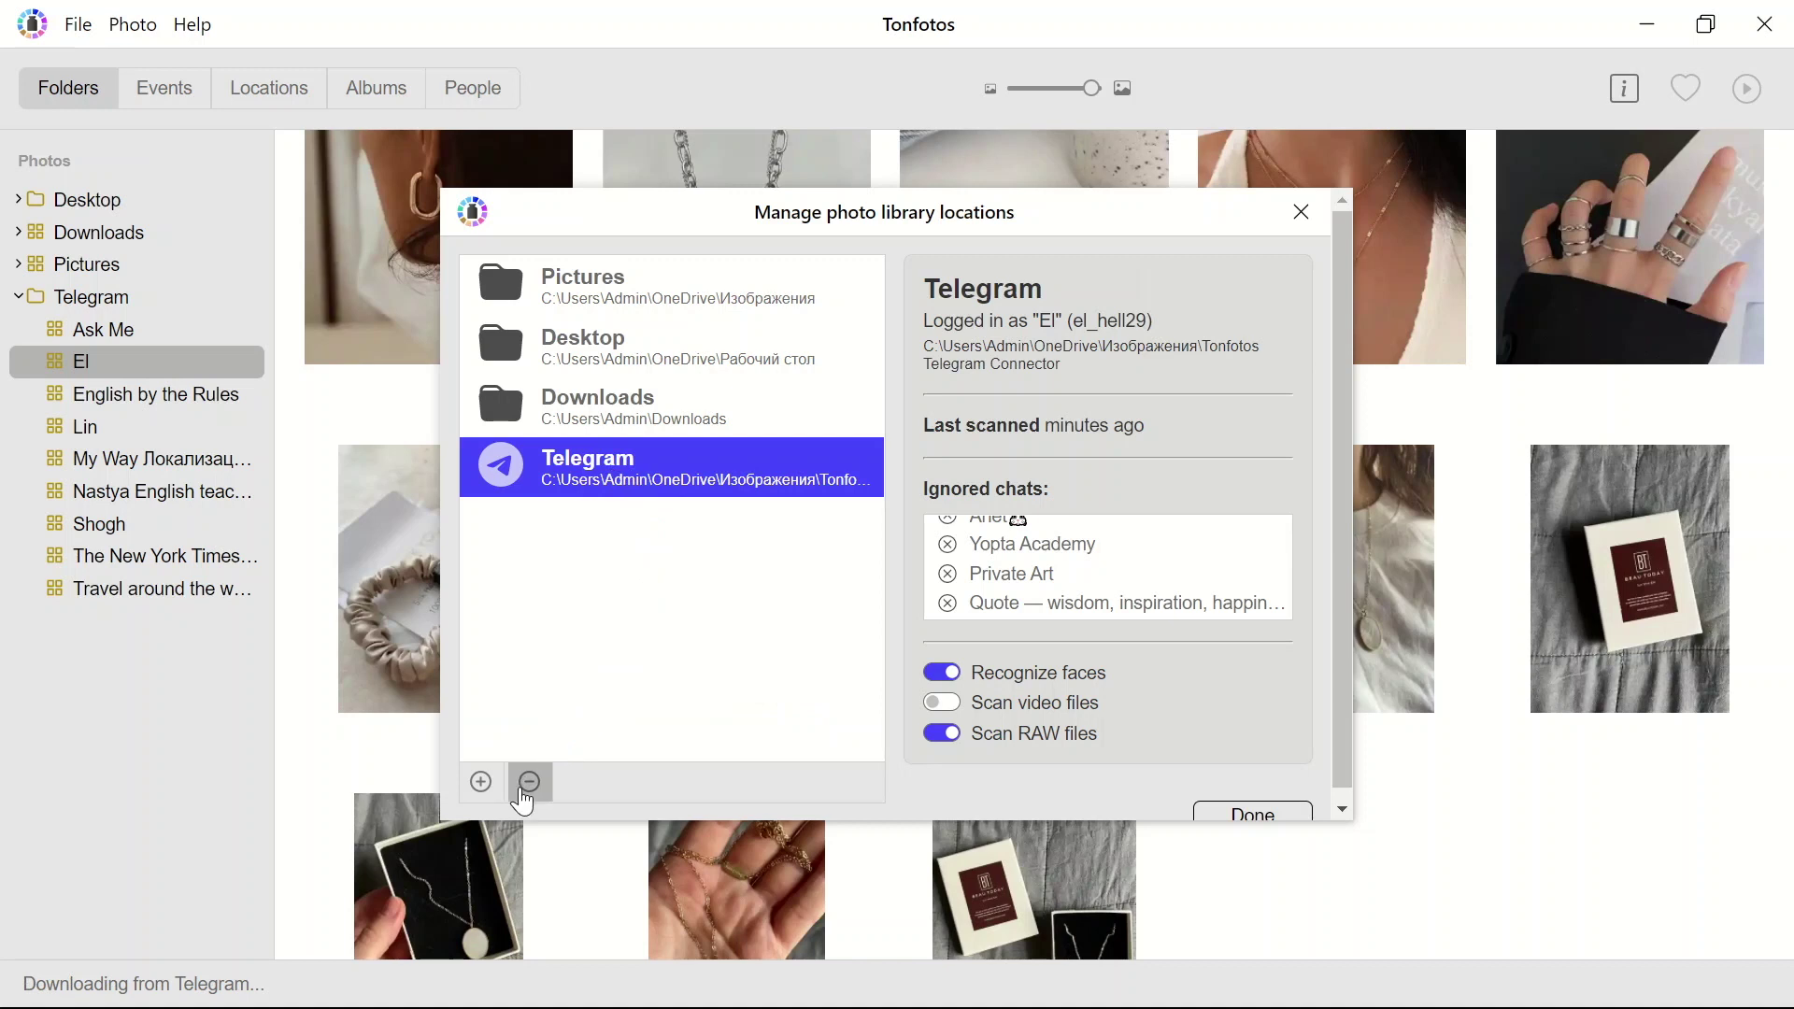
click(529, 784)
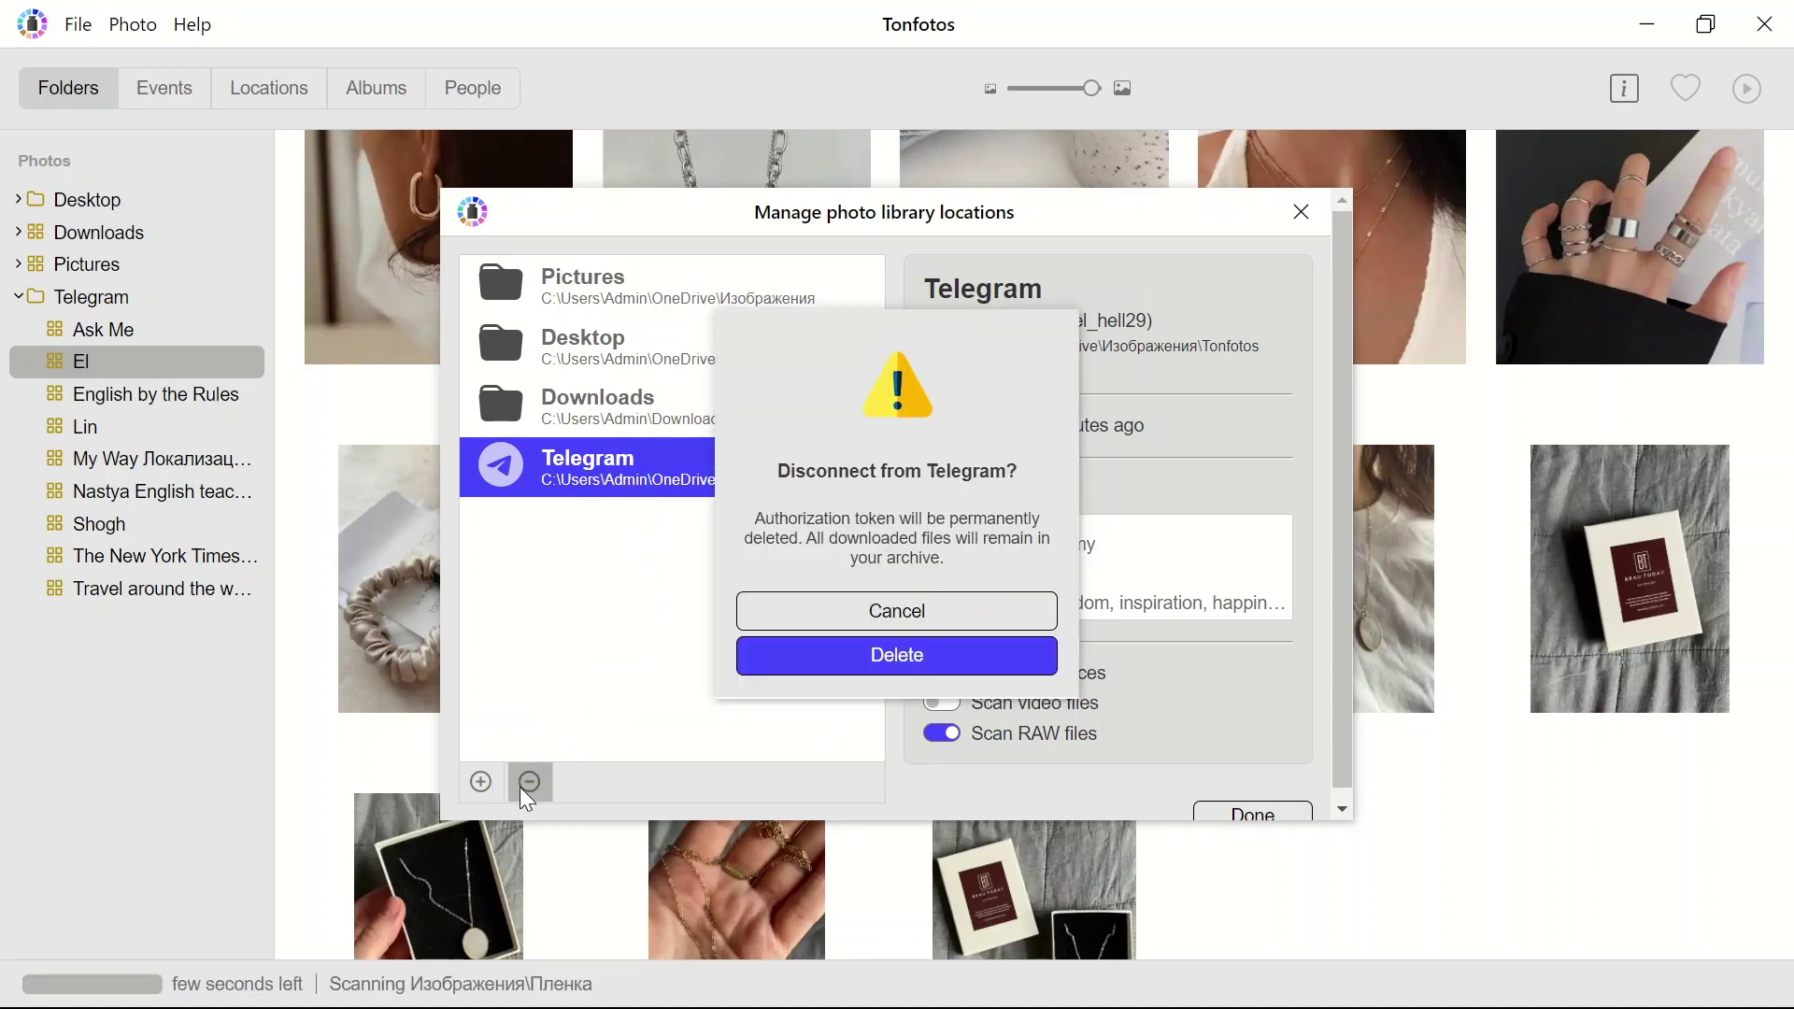